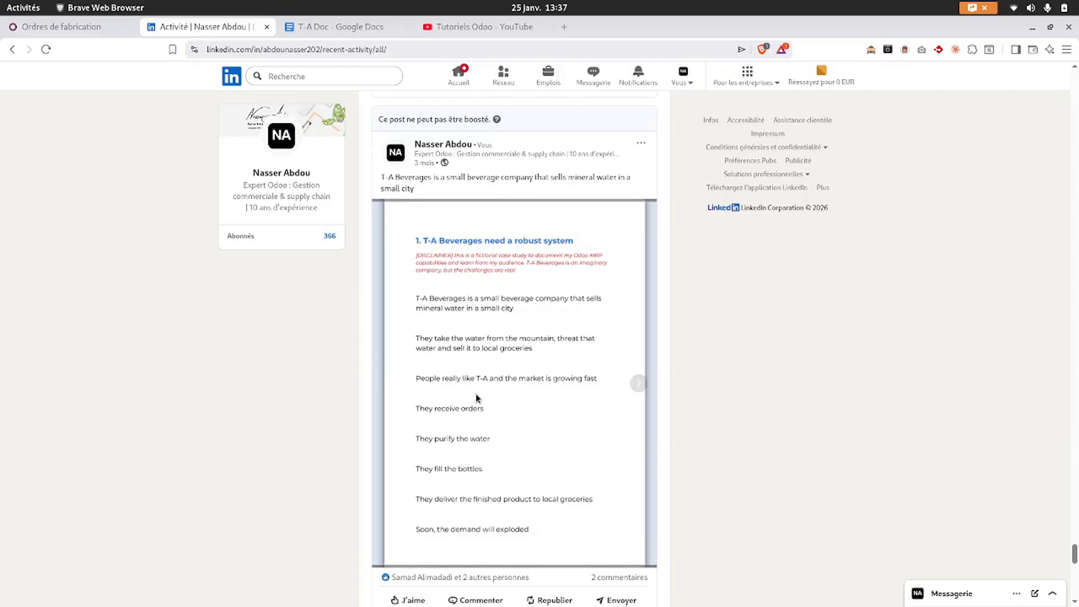
# - Browse the T-A Beverages case-study posts on LinkedIn, then switch to the Tutoriels Odoo YouTube playlist
pyautogui.moveTo(480, 366)
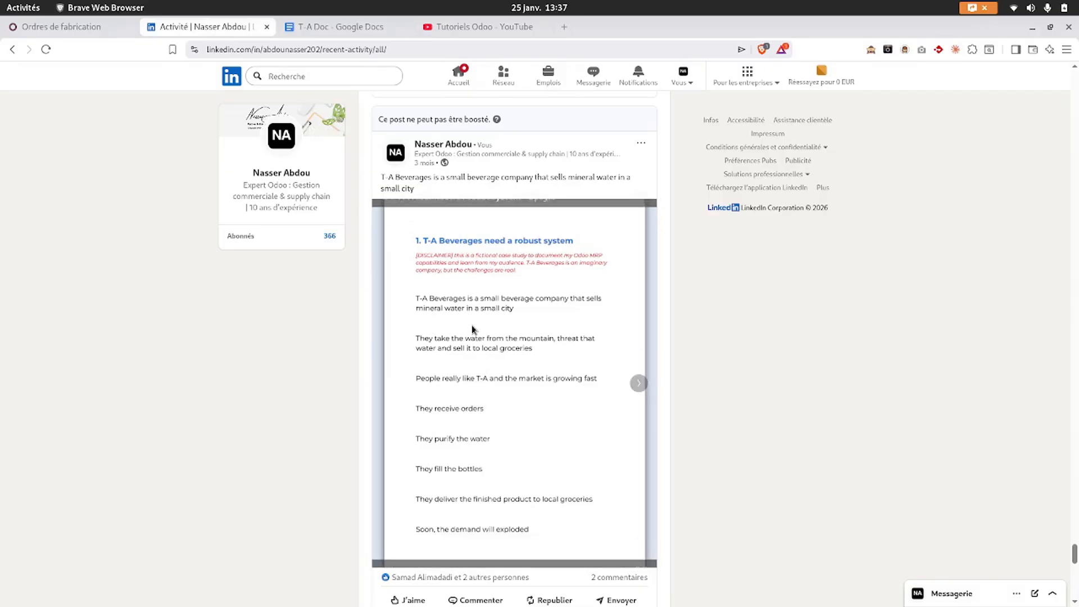
pyautogui.moveTo(475, 290)
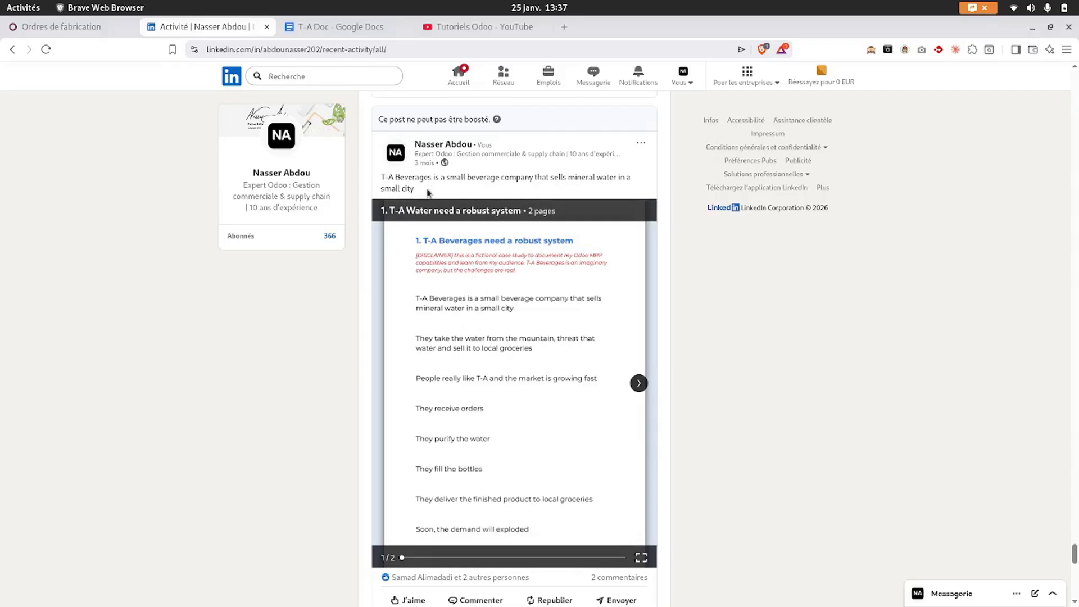
pyautogui.scroll(10, 427, 195)
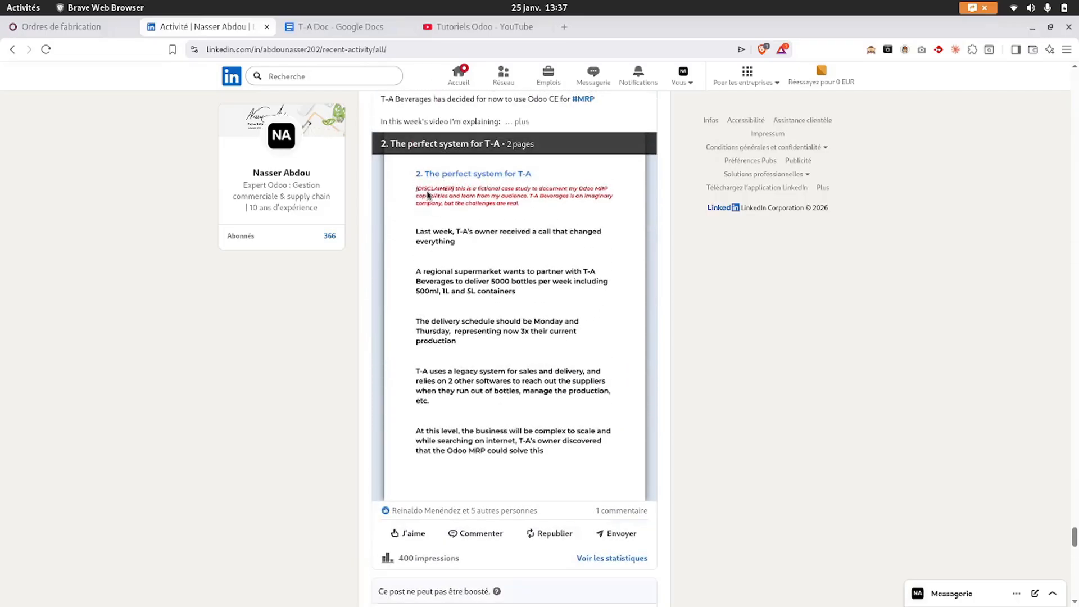
pyautogui.scroll(12, 427, 195)
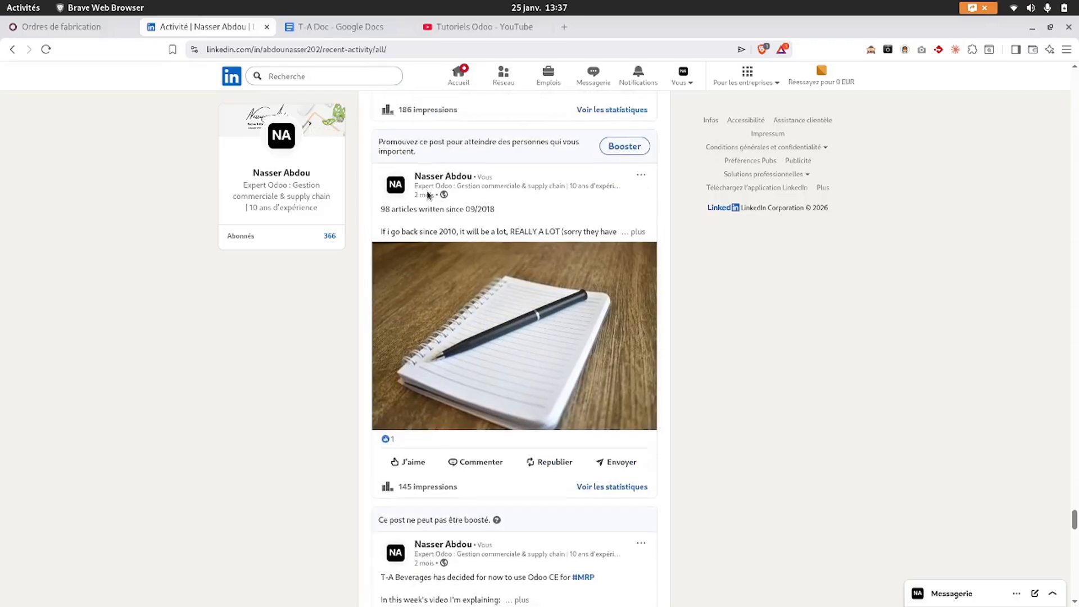
pyautogui.scroll(8, 427, 195)
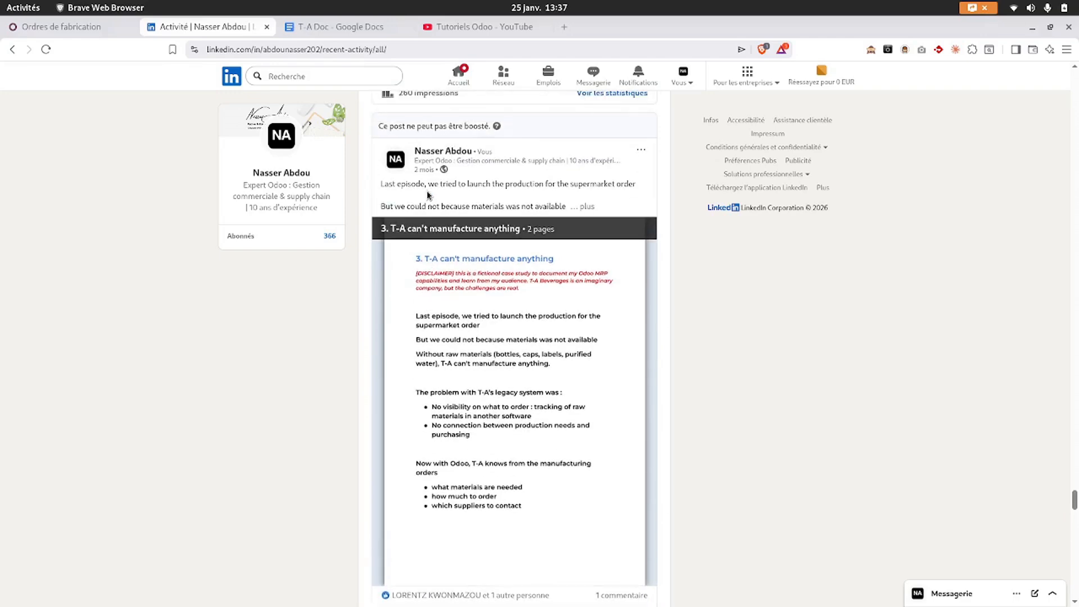
pyautogui.scroll(3, 428, 195)
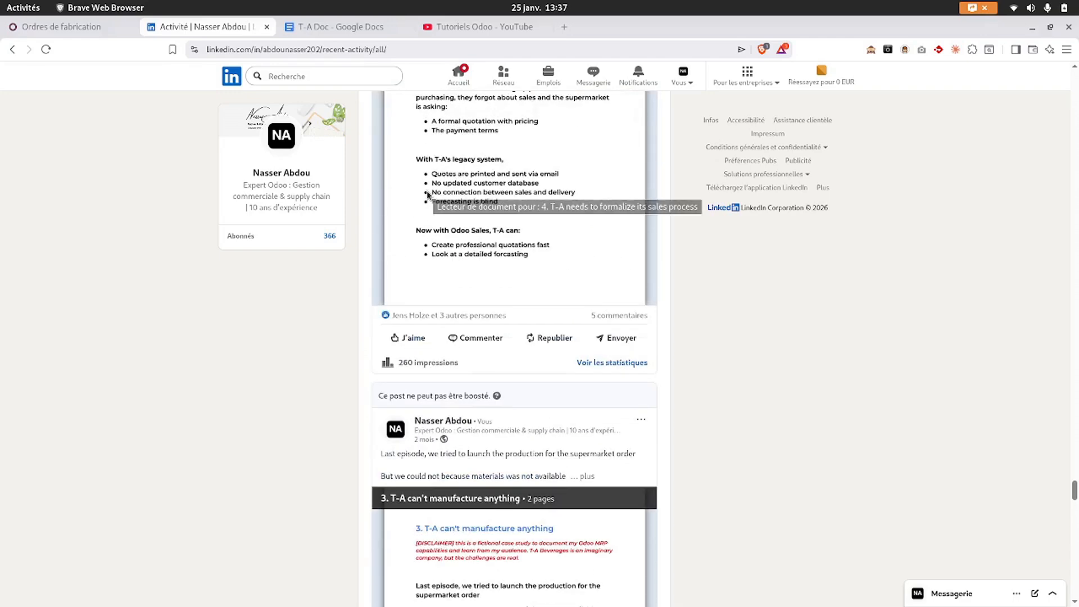
pyautogui.scroll(-12, 427, 195)
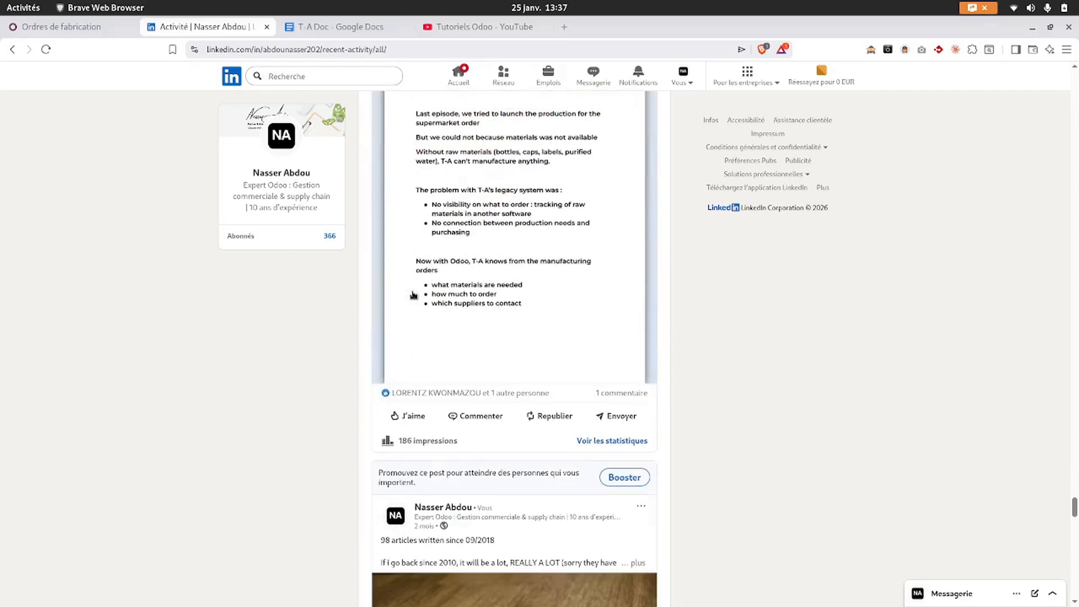
pyautogui.scroll(-10, 414, 294)
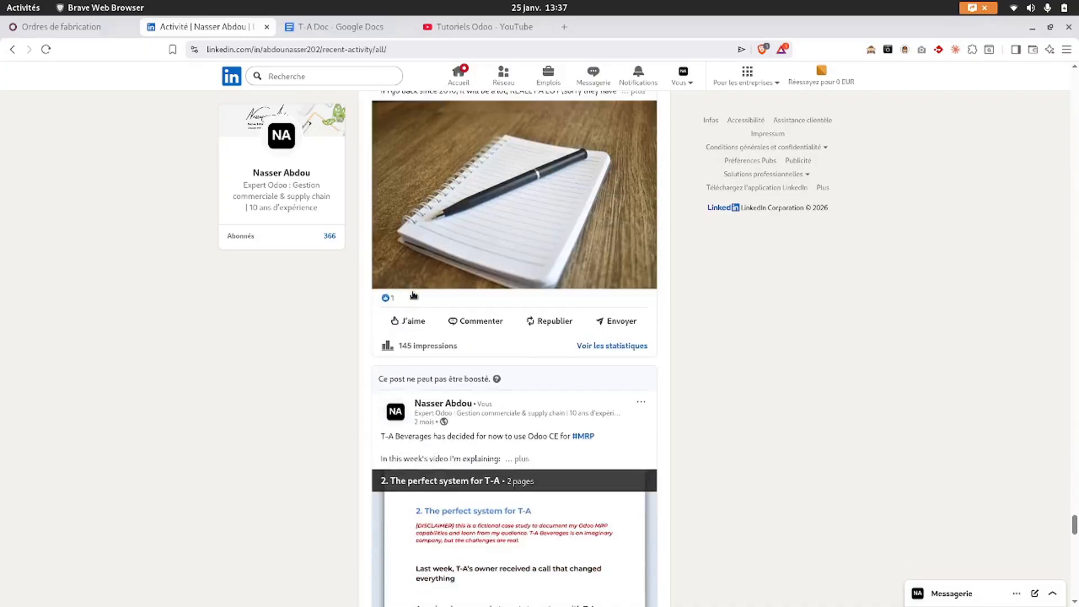
pyautogui.scroll(-1, 413, 295)
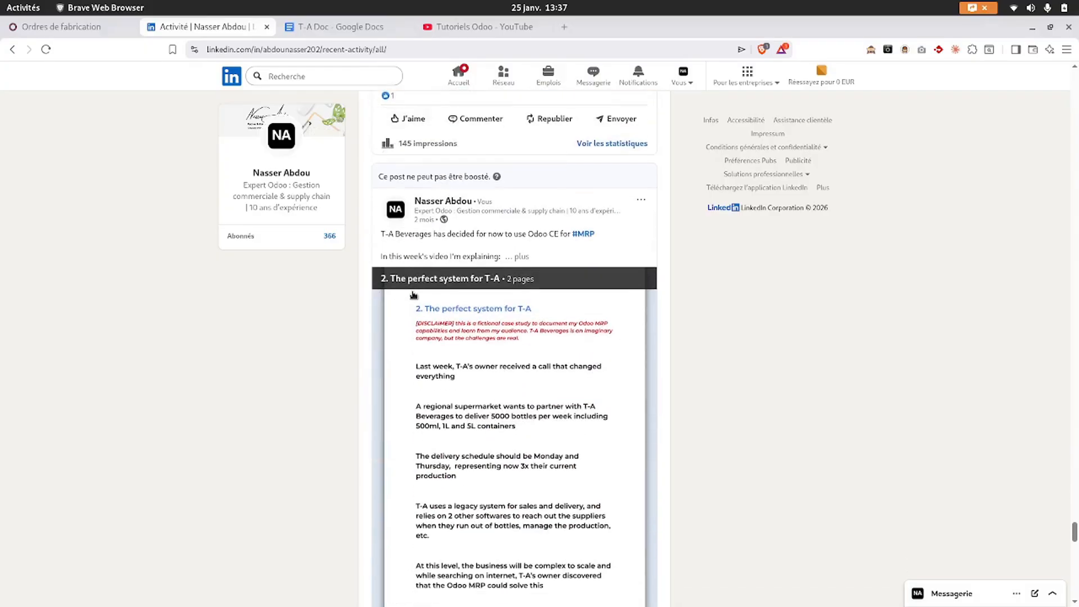
pyautogui.scroll(-1, 414, 294)
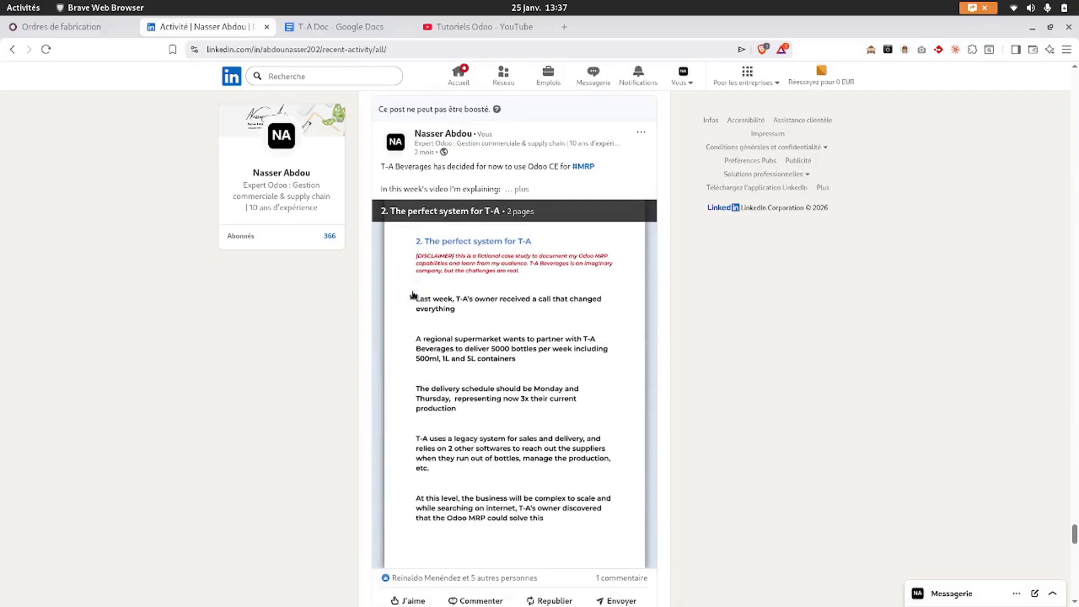
pyautogui.scroll(-3, 413, 294)
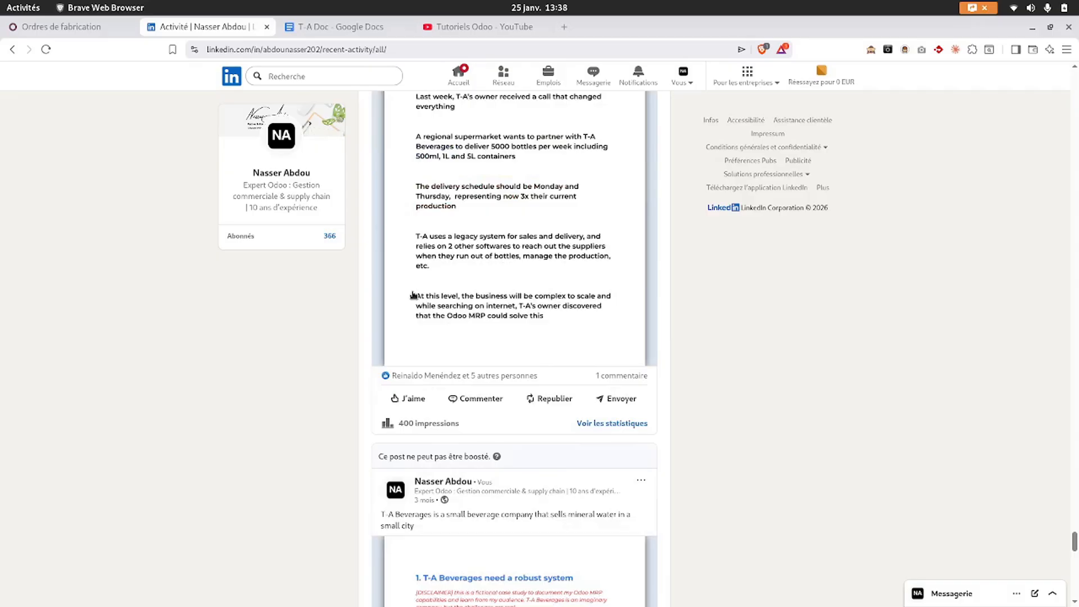
pyautogui.scroll(-1, 414, 294)
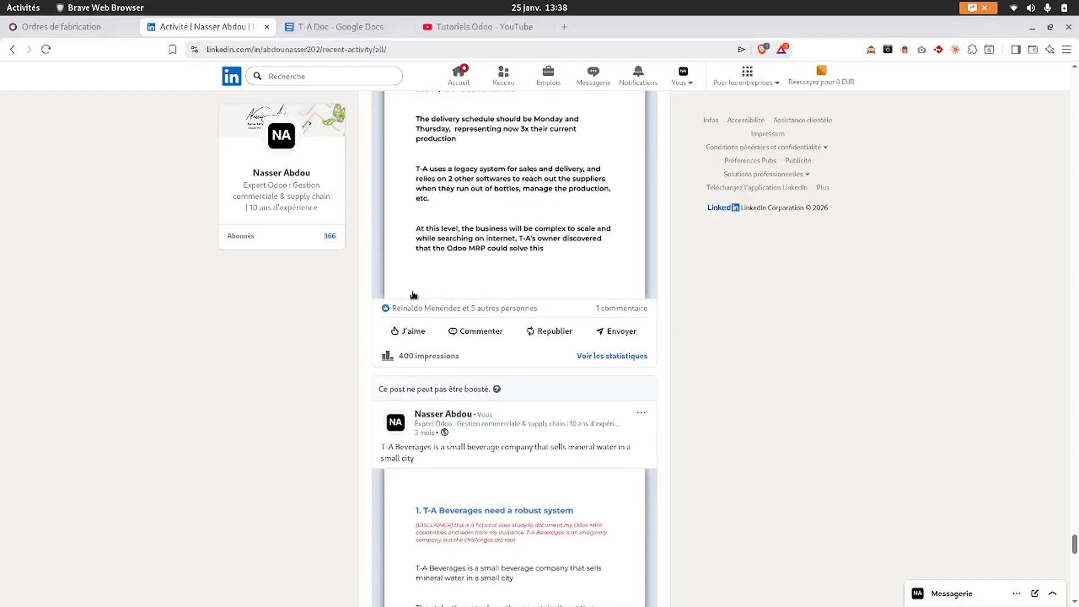
pyautogui.click(466, 27)
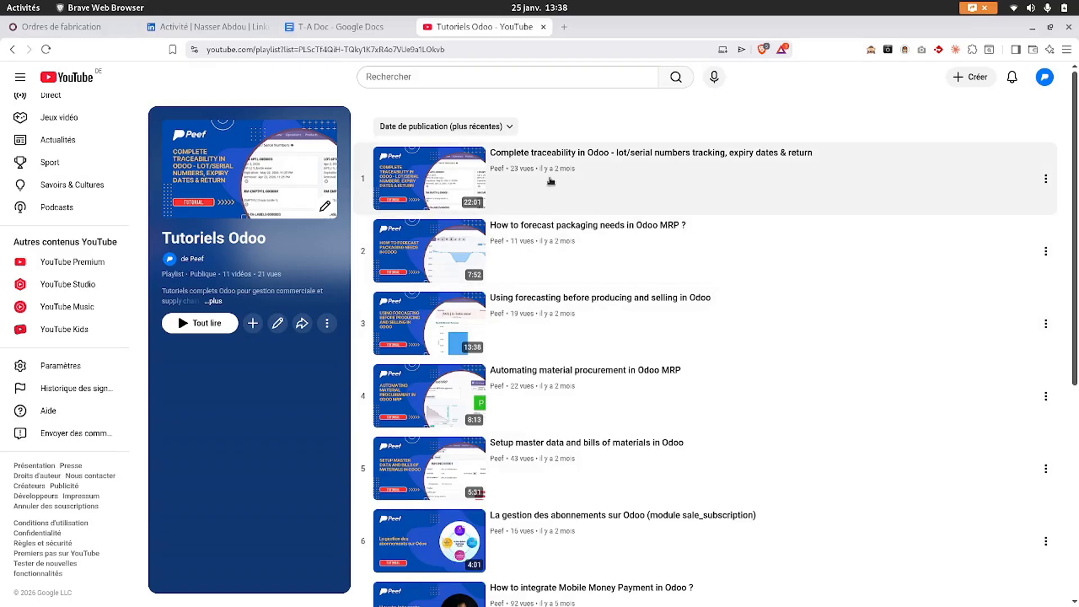
# - Close the LinkedIn 'Activité' tab, leaving the Tutoriels Odoo playlist open
pyautogui.click(267, 27)
# - Close the YouTube playlist and switch to the Odoo 'Ordres de fabrication' list
pyautogui.click(405, 26)
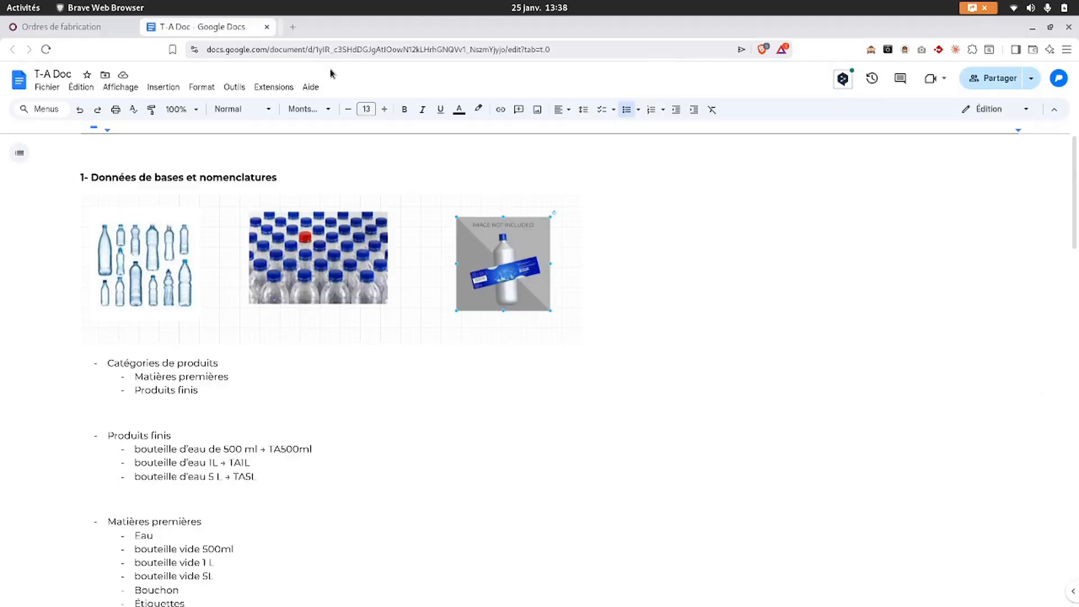
pyautogui.click(61, 27)
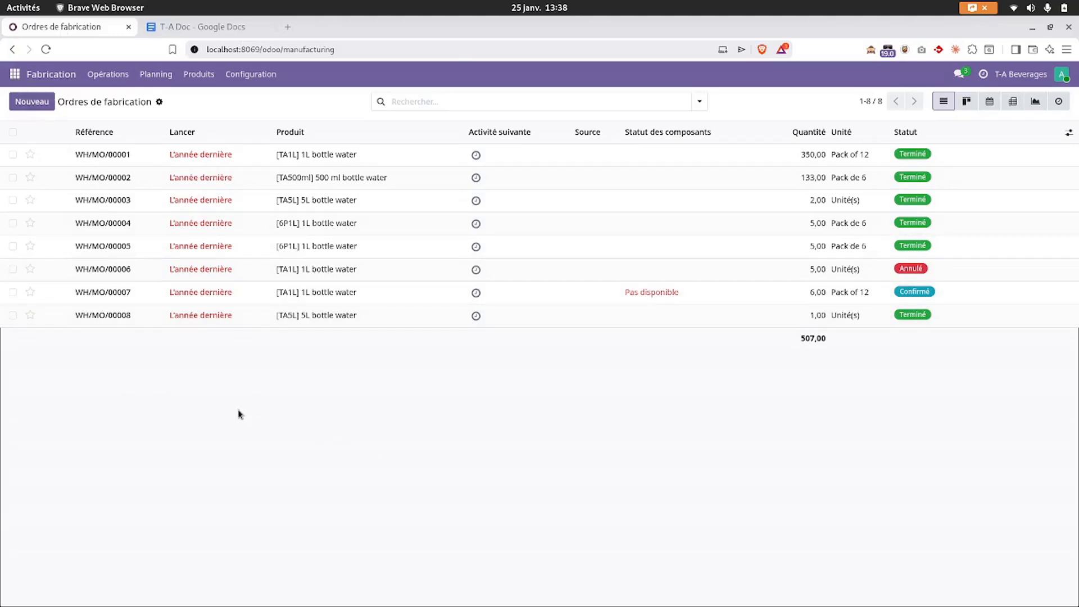
# - Open 'Unités et conditionnements' from the Paramètres Ventes settings, then return to the T-A Doc
pyautogui.click(16, 75)
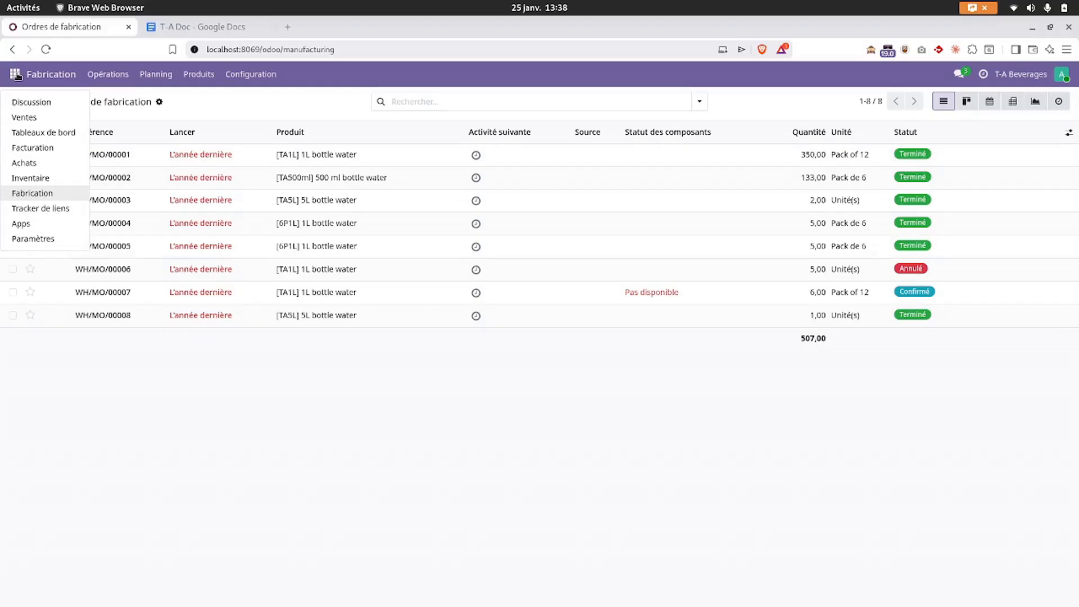
pyautogui.click(18, 239)
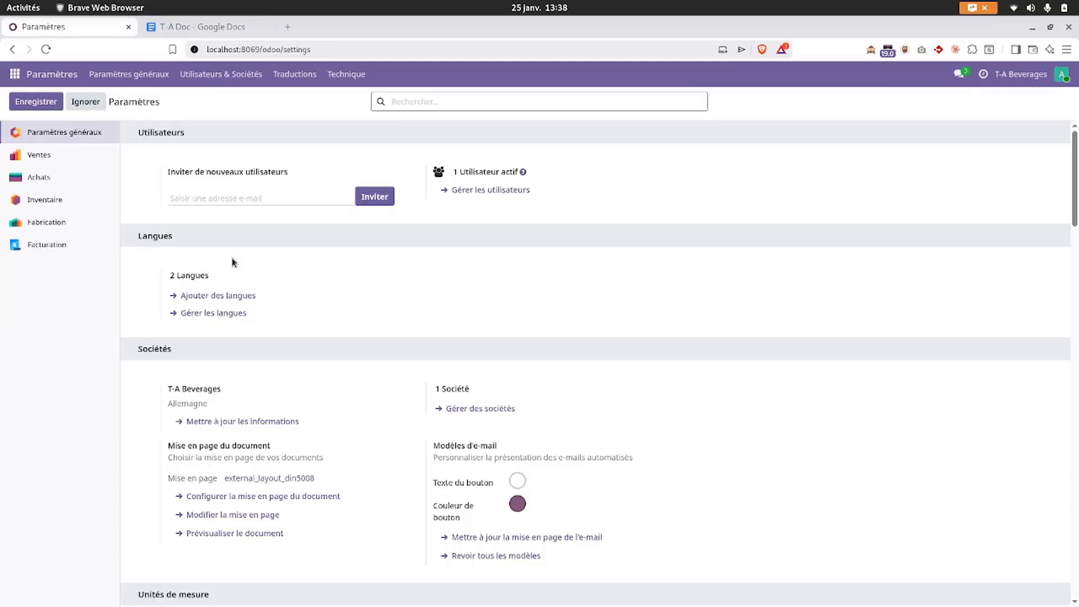
pyautogui.click(36, 159)
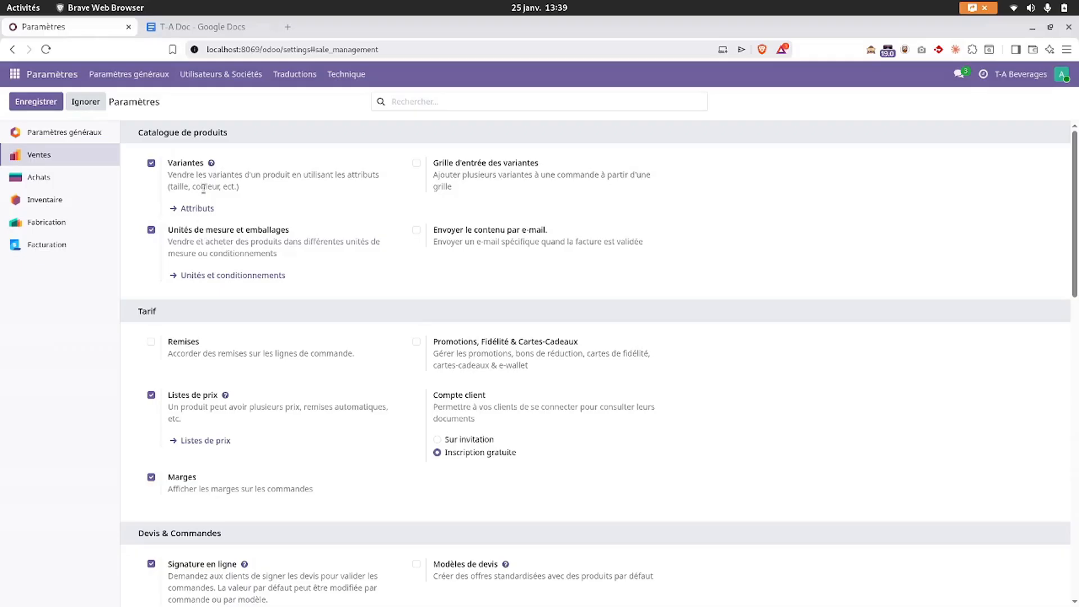
pyautogui.click(220, 277)
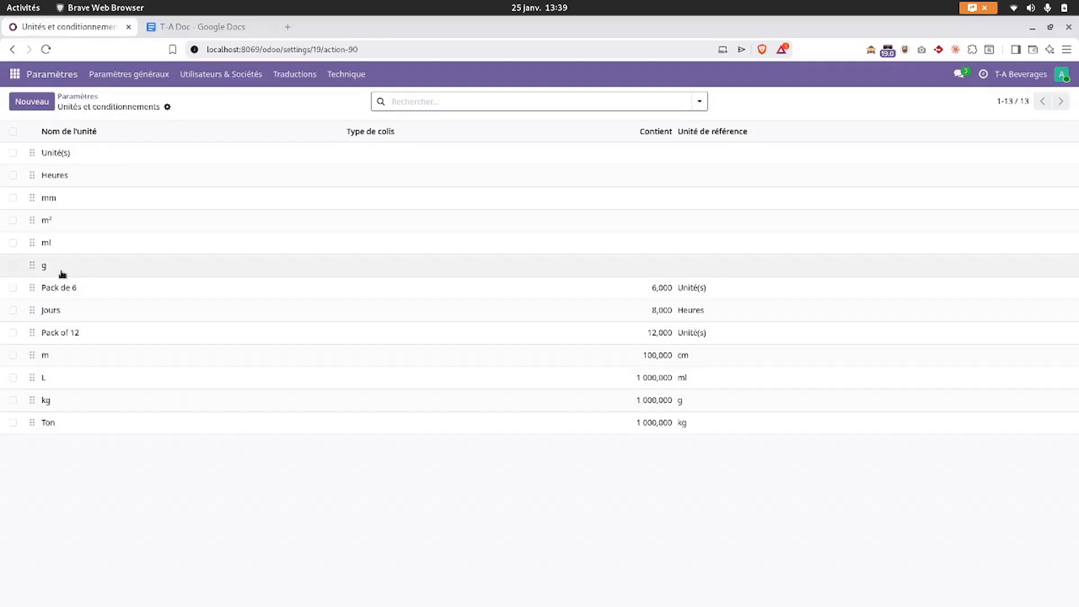
pyautogui.click(187, 25)
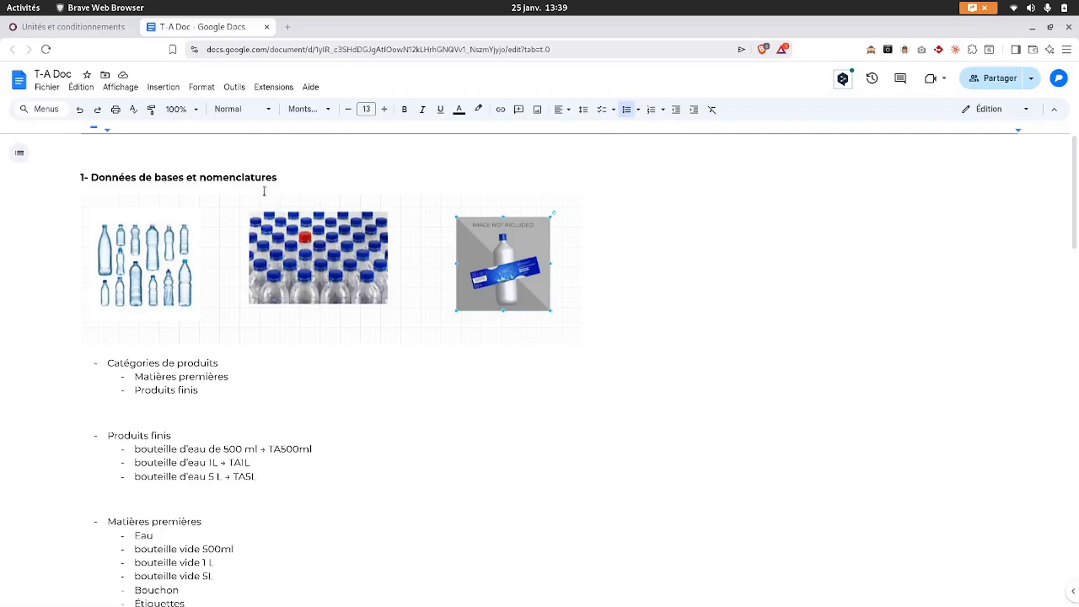
# - Skim the T-A Doc product and BoM notes, then return to the Odoo units and packagings list
pyautogui.scroll(-7, 290, 437)
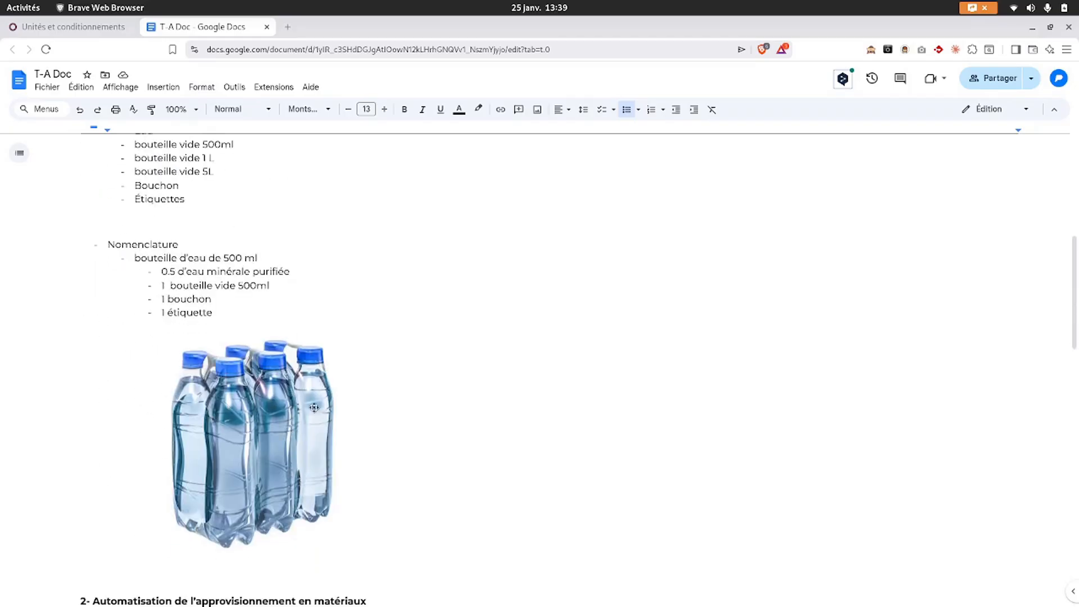
pyautogui.scroll(7, 335, 405)
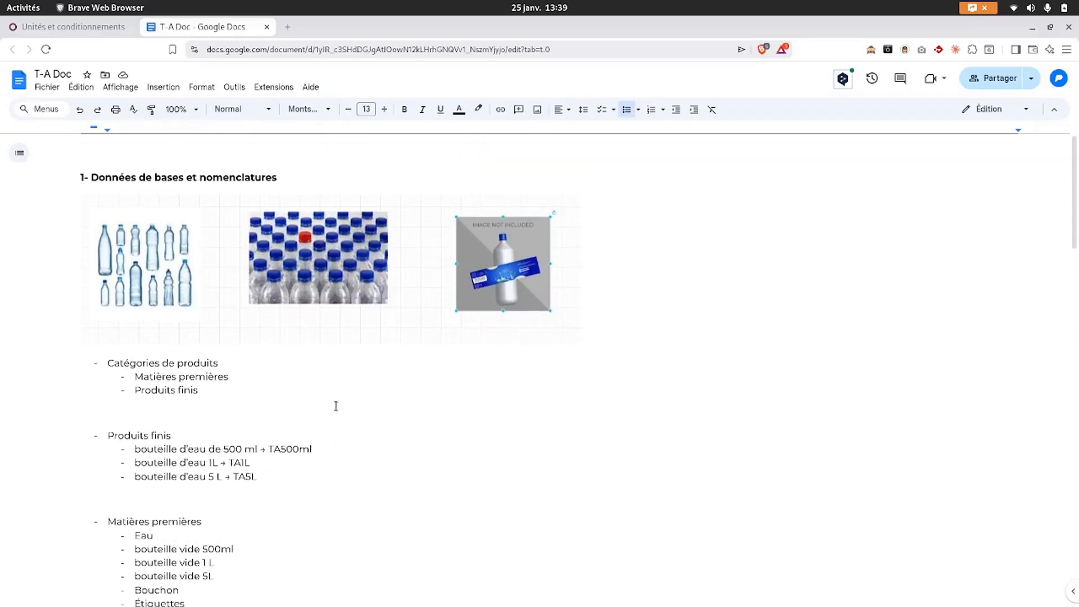
pyautogui.click(79, 25)
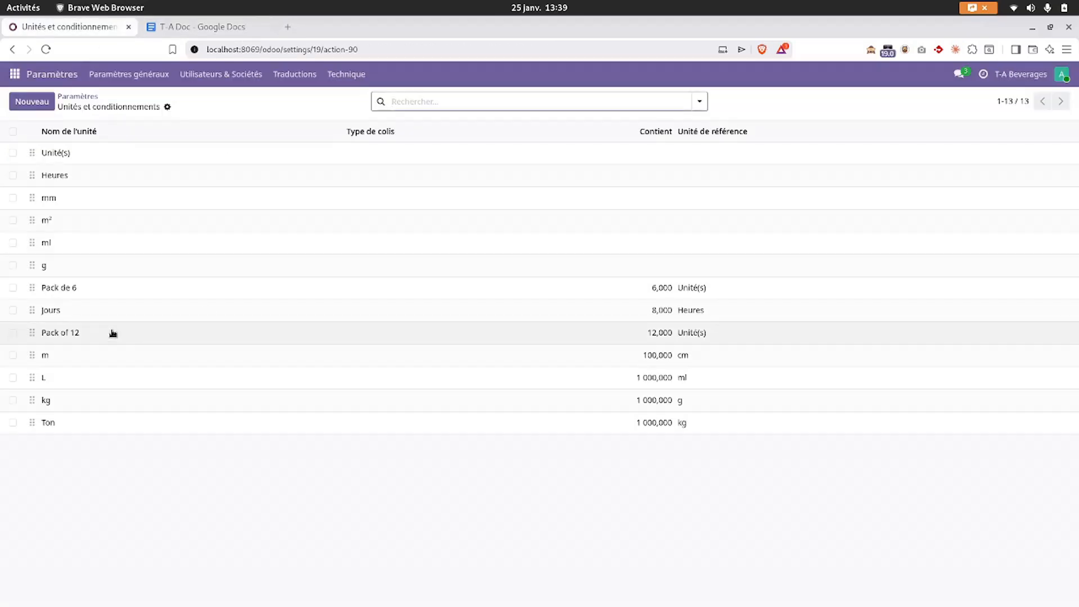
# - Check the Inventaire settings for Lots & Numéros de série, Emplacements and Routes, then return to T-A Doc
pyautogui.click(87, 97)
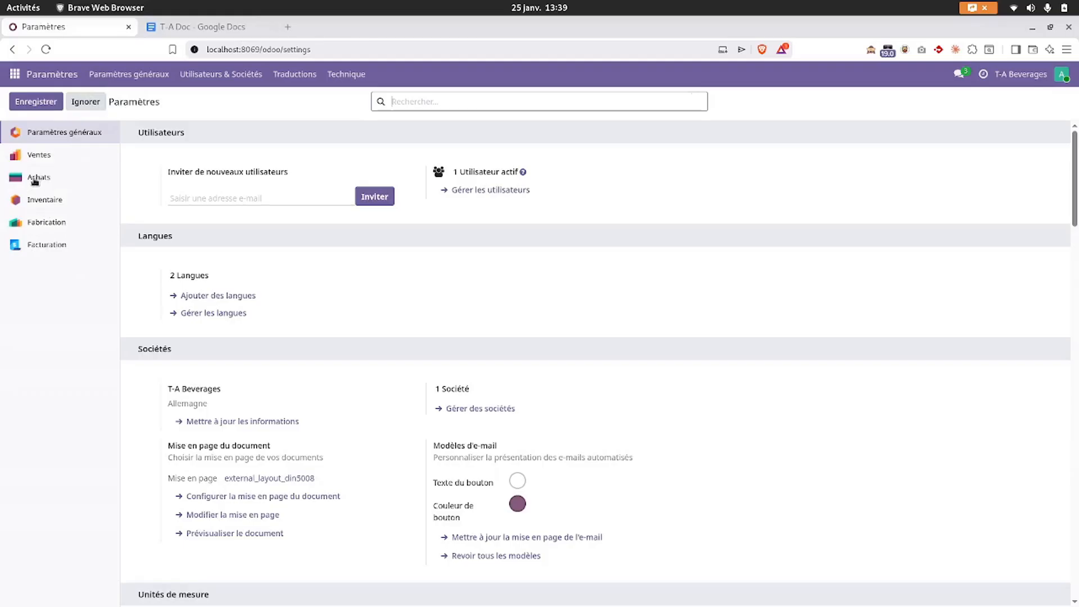
pyautogui.click(39, 157)
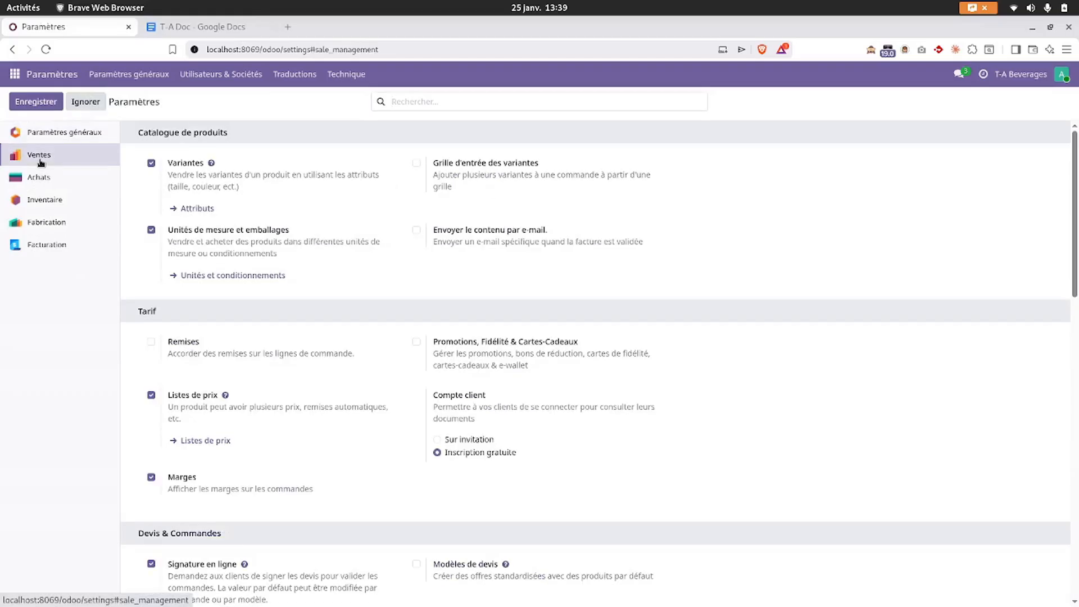
pyautogui.click(40, 201)
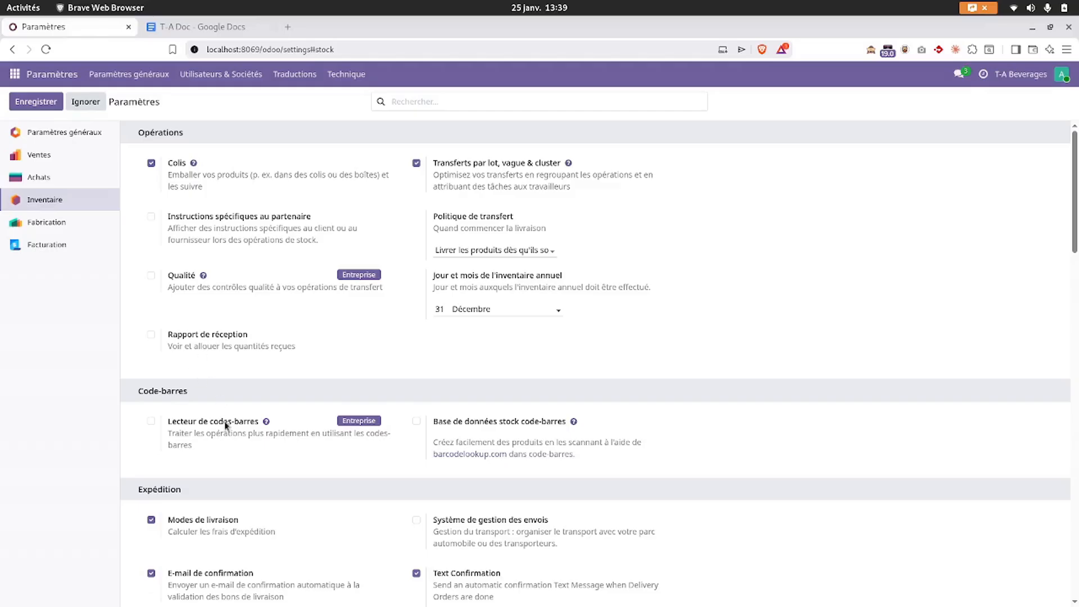
pyautogui.scroll(-3, 225, 425)
pyautogui.scroll(-10, 225, 425)
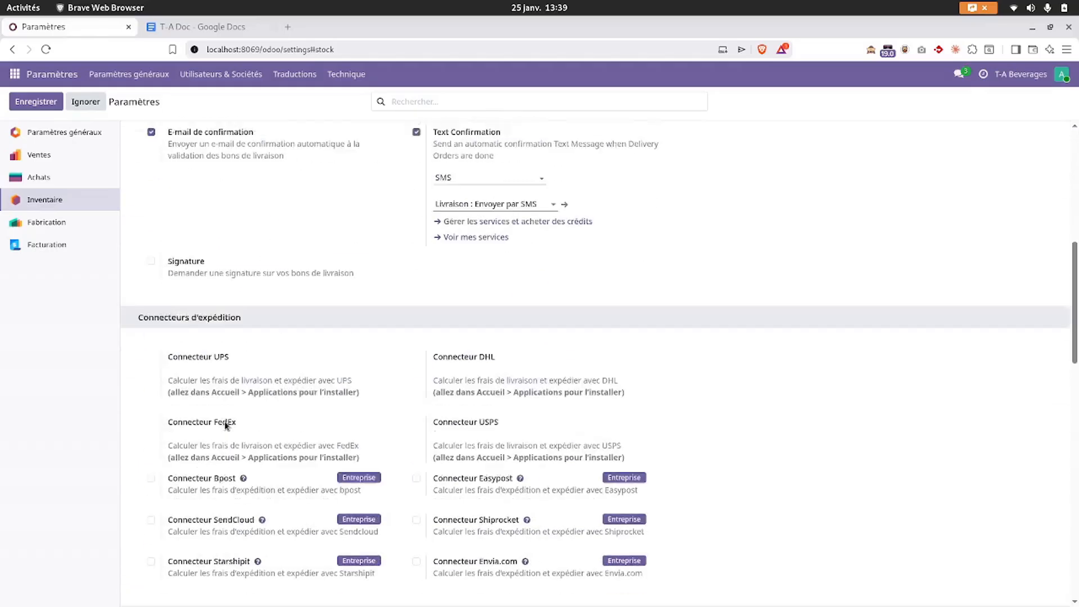
pyautogui.scroll(-1, 199, 493)
pyautogui.scroll(-3, 198, 492)
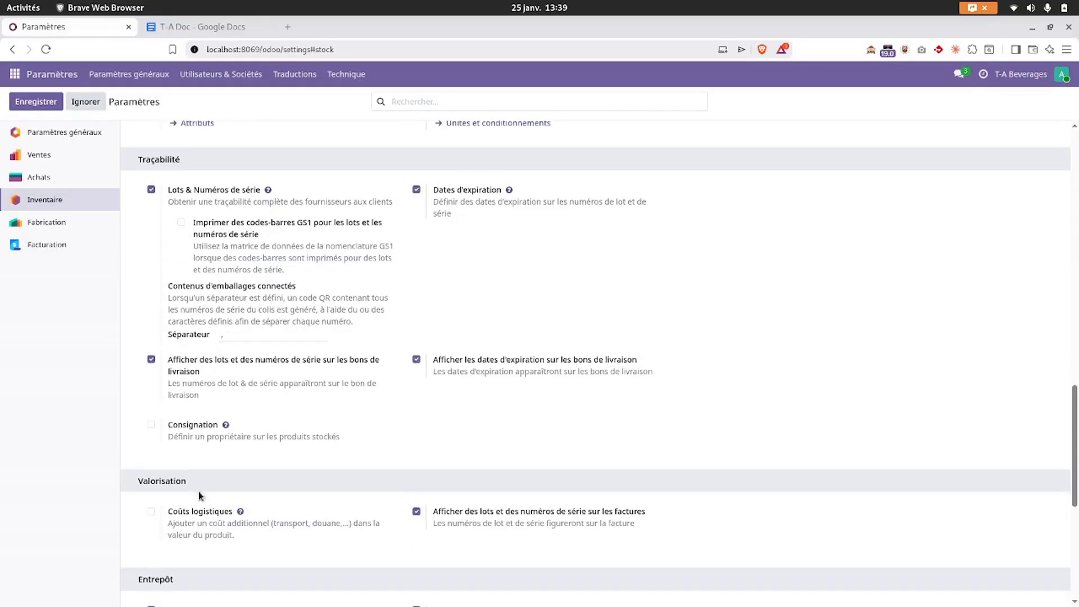
pyautogui.scroll(1, 199, 492)
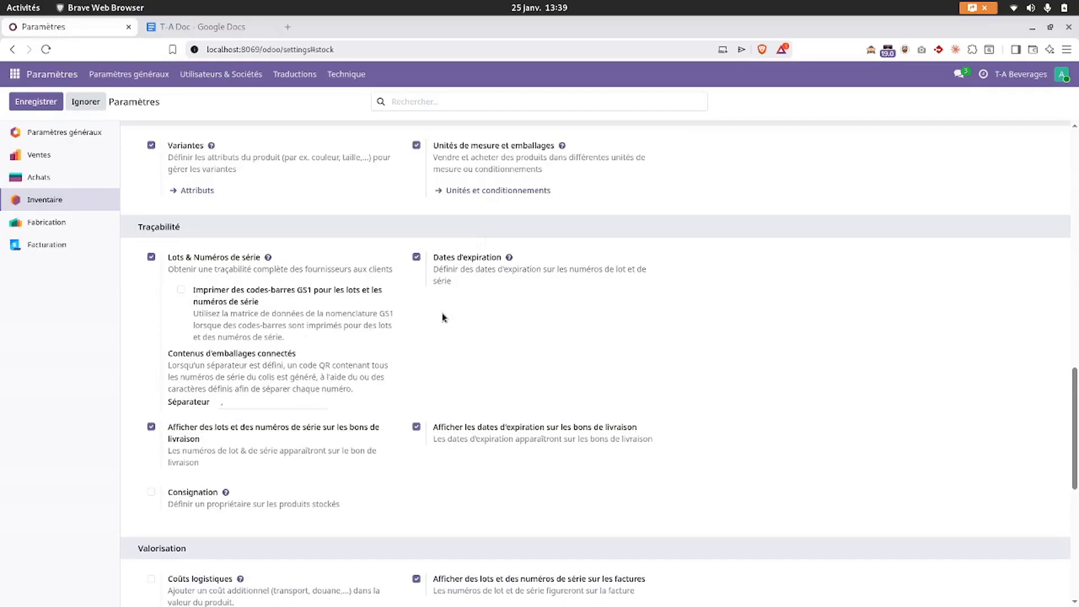
pyautogui.scroll(-2, 346, 361)
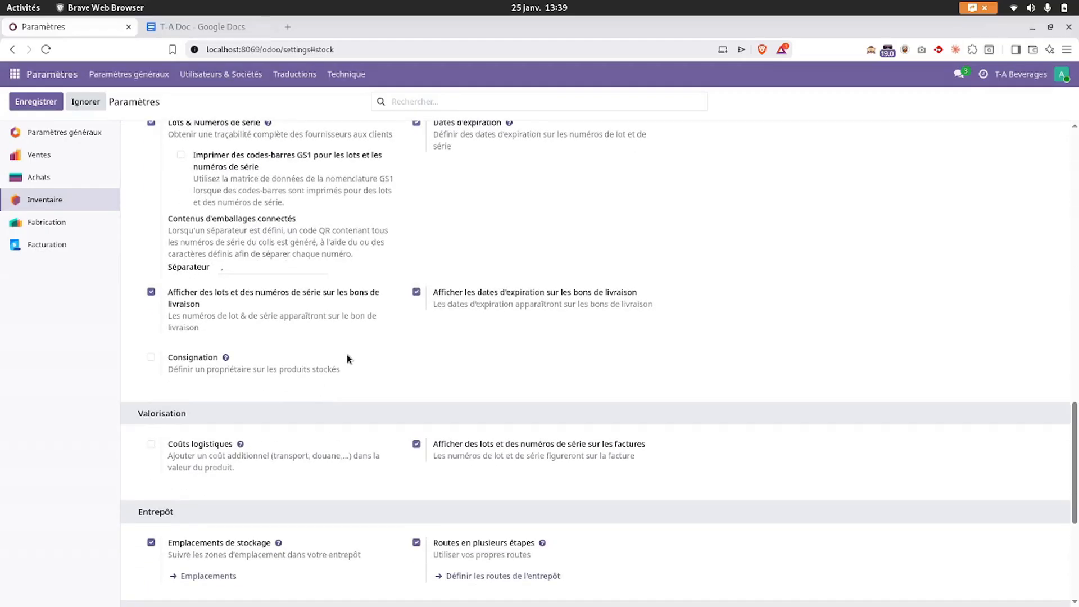
pyautogui.scroll(-4, 353, 336)
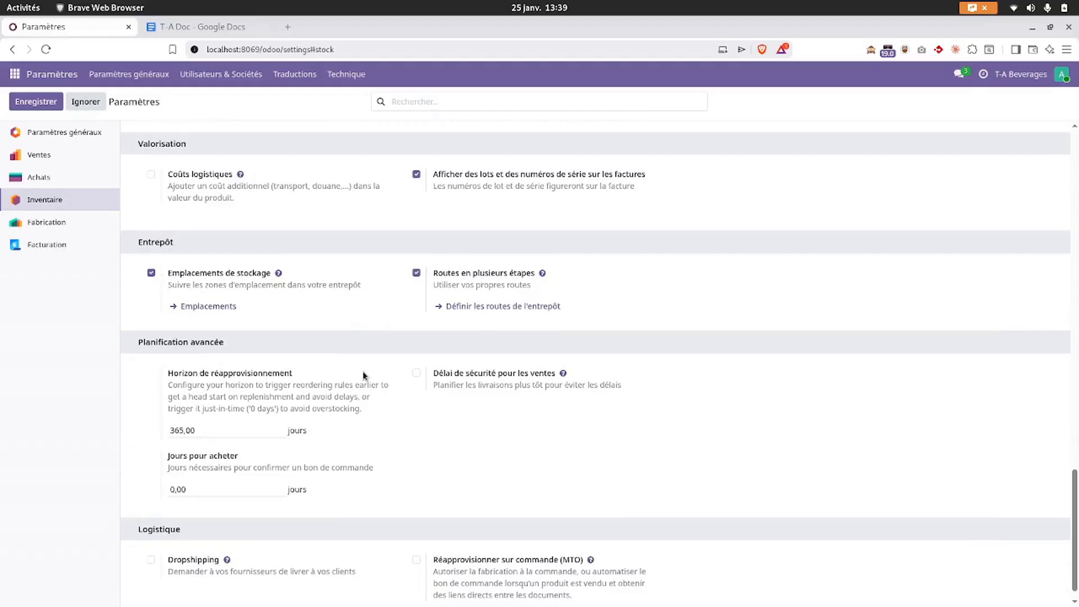
pyautogui.scroll(2, 362, 371)
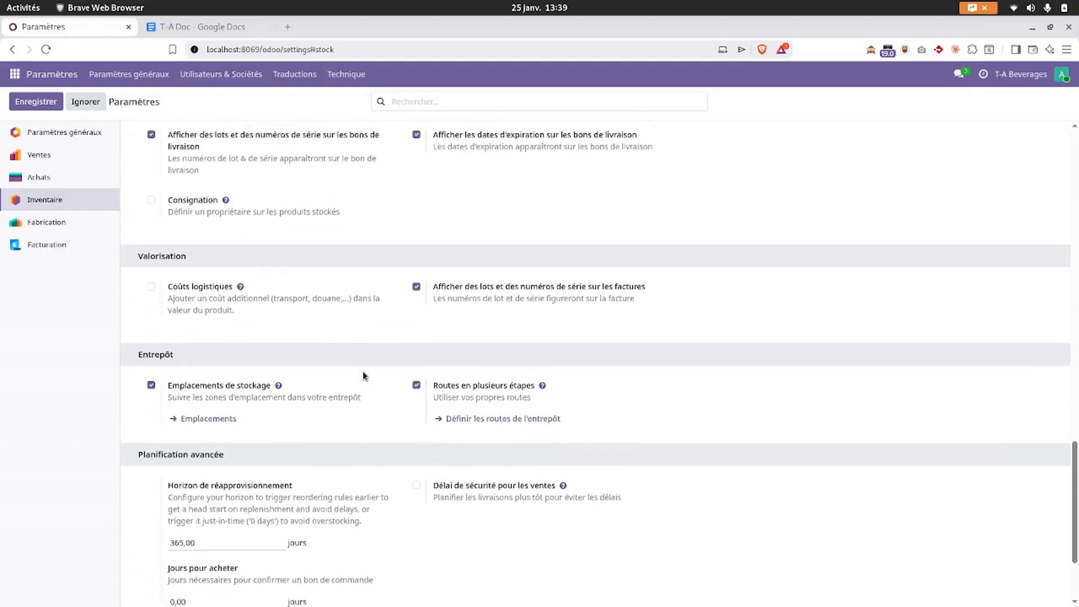
pyautogui.click(194, 26)
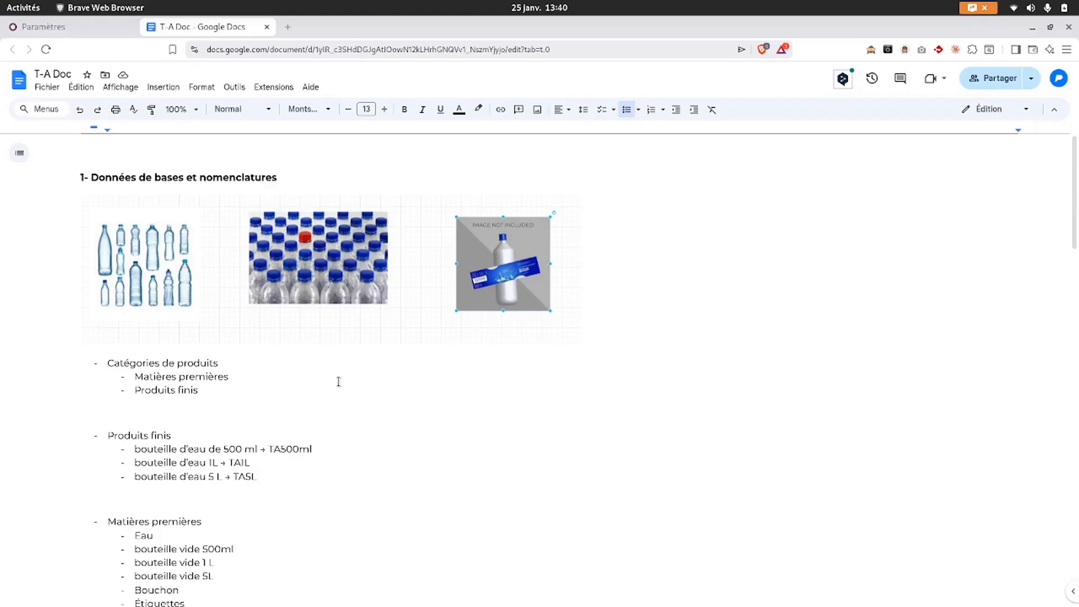
# - Highlight the Matières premières and Produits finis categories in T-A Doc, then return to Odoo settings
pyautogui.scroll(-1, 334, 393)
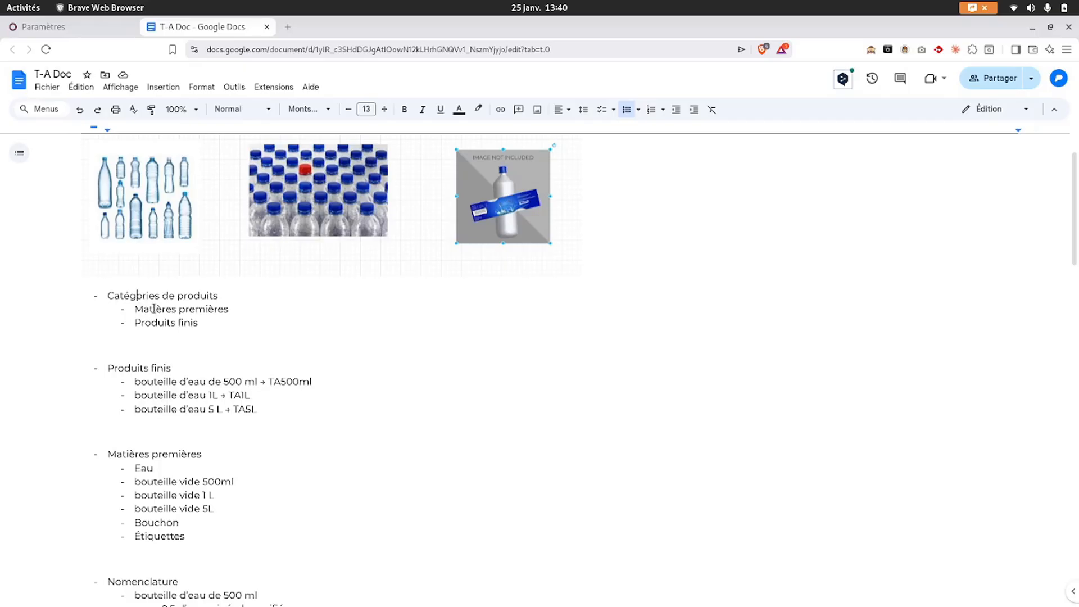
pyautogui.moveTo(154, 308); pyautogui.dragTo(198, 324)
pyautogui.click(141, 323)
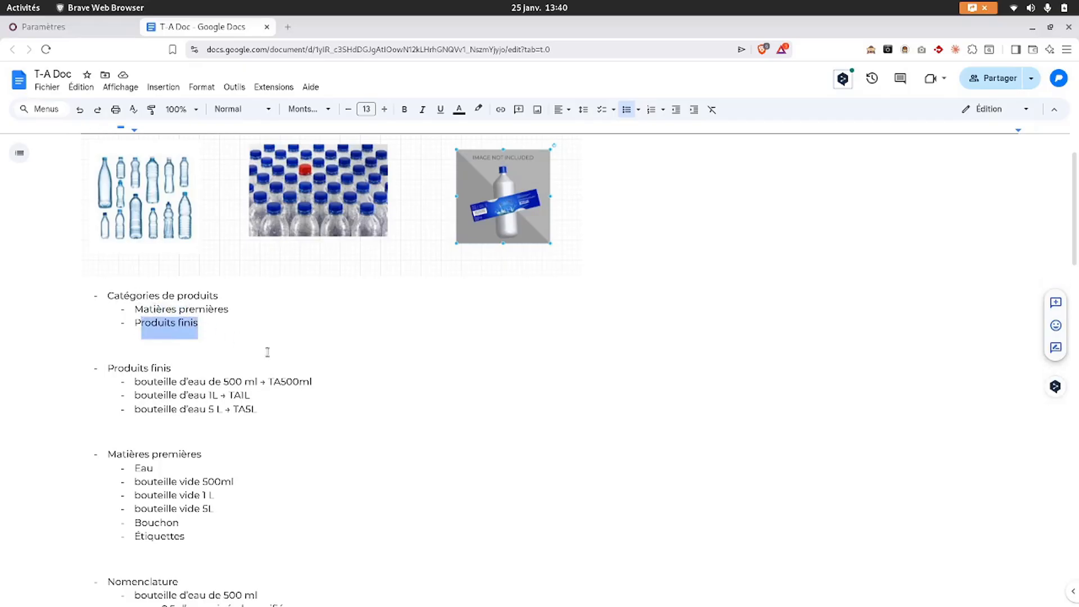
pyautogui.scroll(-2, 268, 352)
pyautogui.click(130, 302)
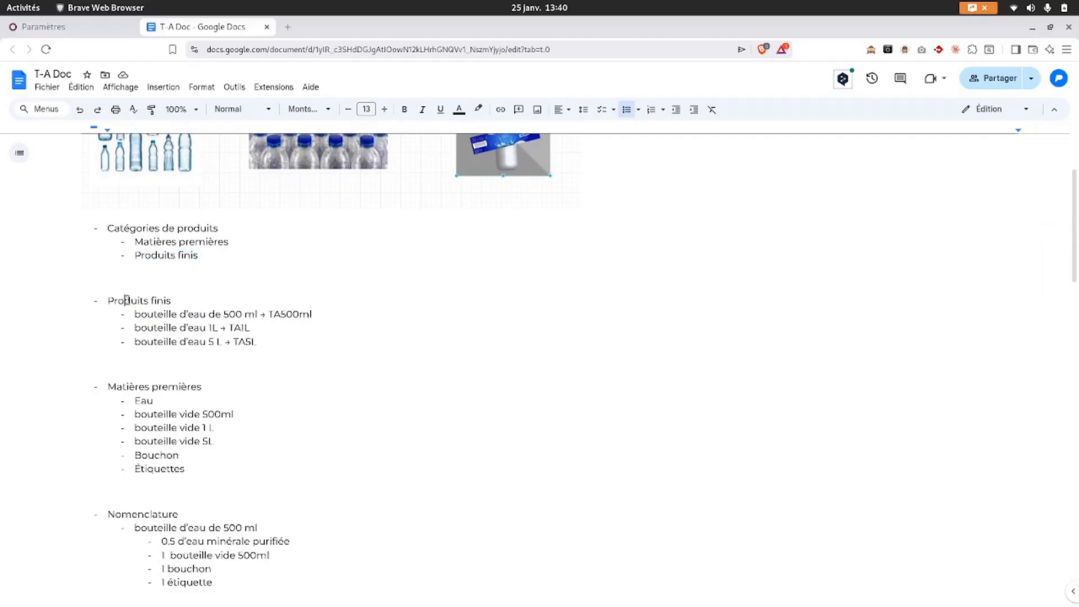
pyautogui.click(81, 29)
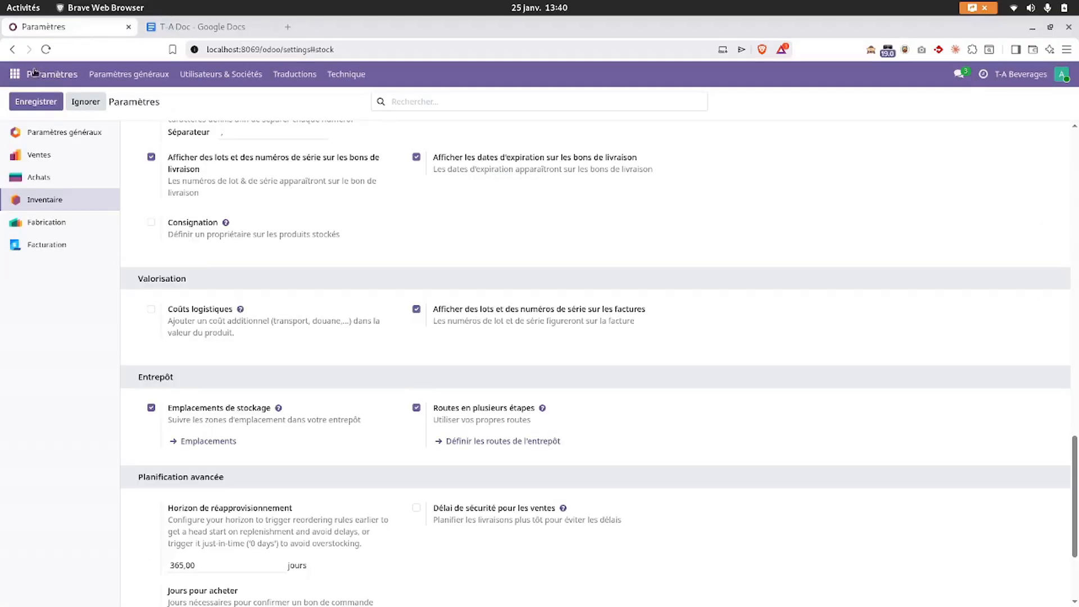
# - Show the Ventes products list grouped by product category
pyautogui.click(15, 73)
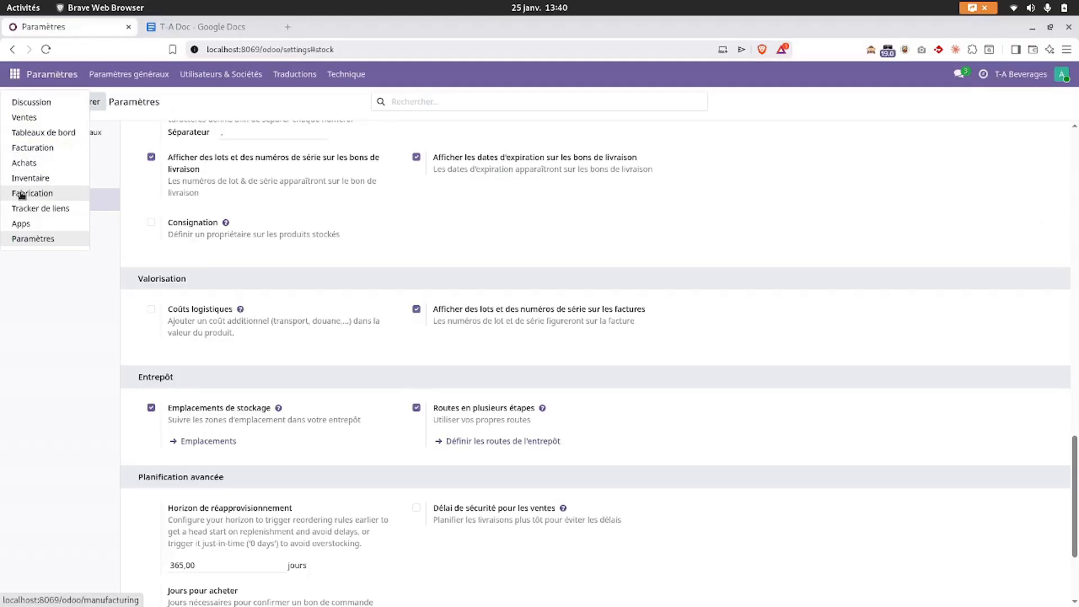
pyautogui.click(23, 119)
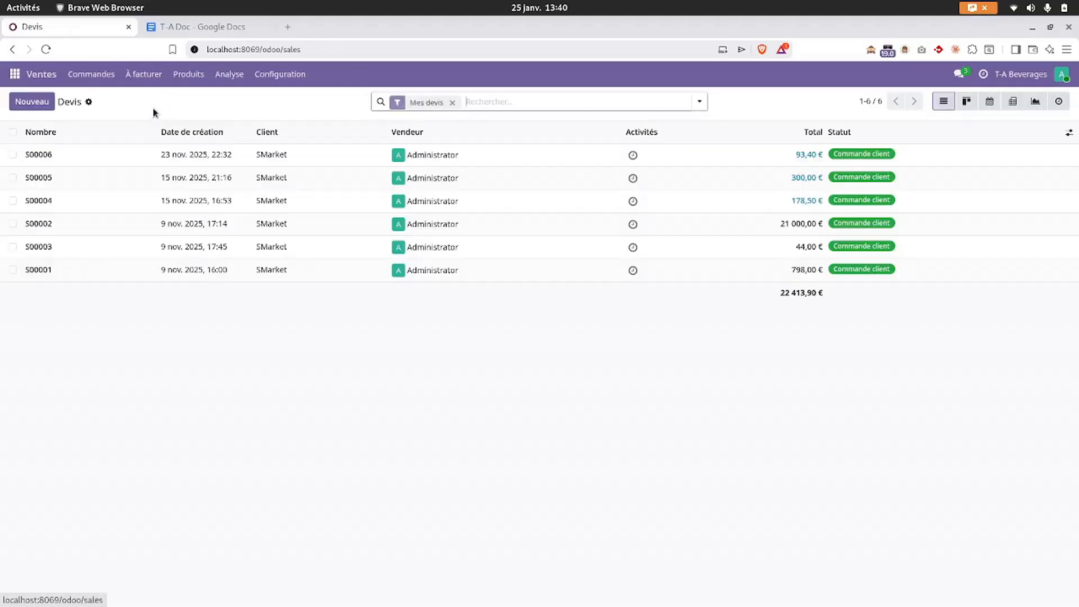
pyautogui.click(179, 75)
pyautogui.click(185, 101)
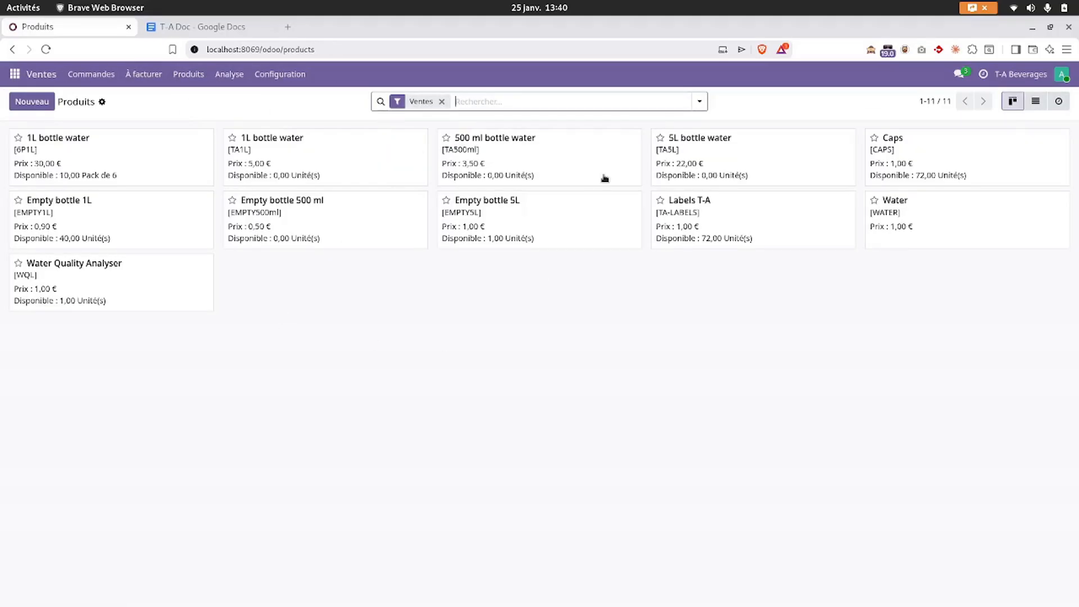
pyautogui.click(699, 102)
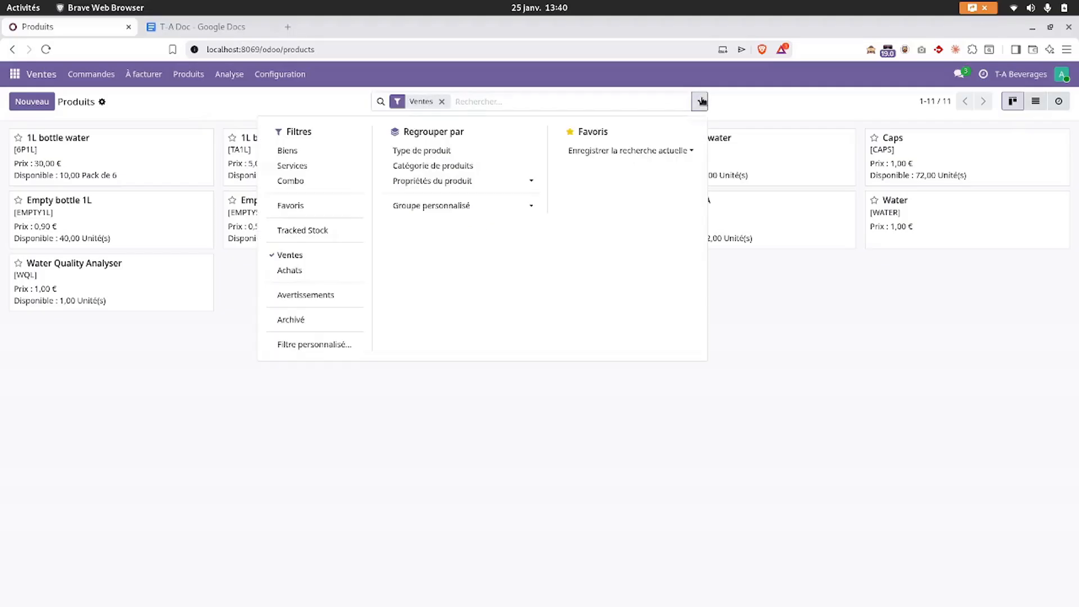
pyautogui.click(453, 166)
pyautogui.click(131, 502)
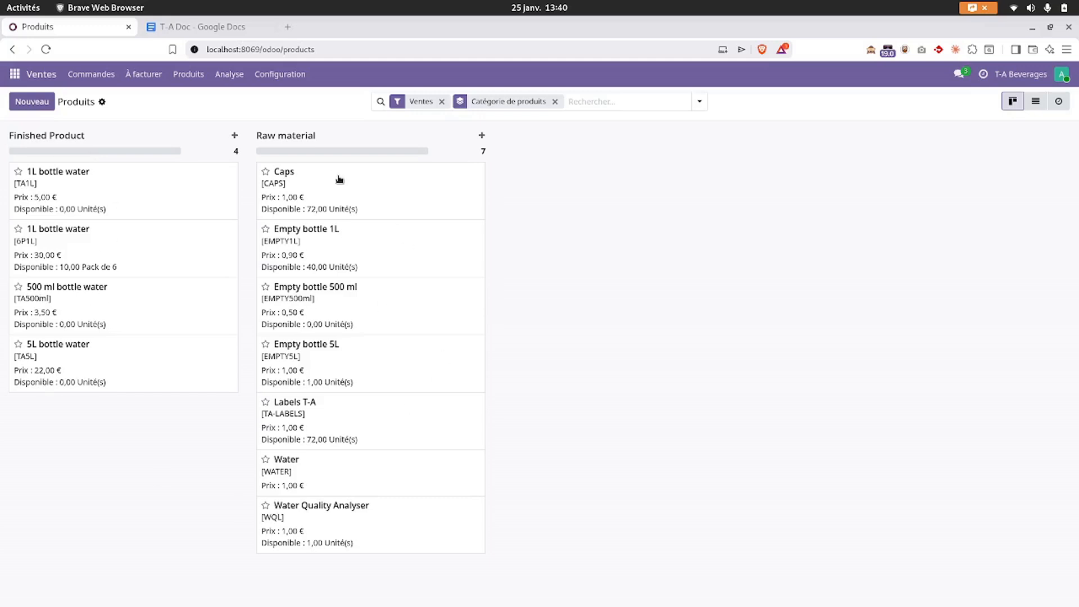
# - Review the TA1L and 6P1L 1L bottle water products, then highlight Matières premières in T-A Doc
pyautogui.click(135, 210)
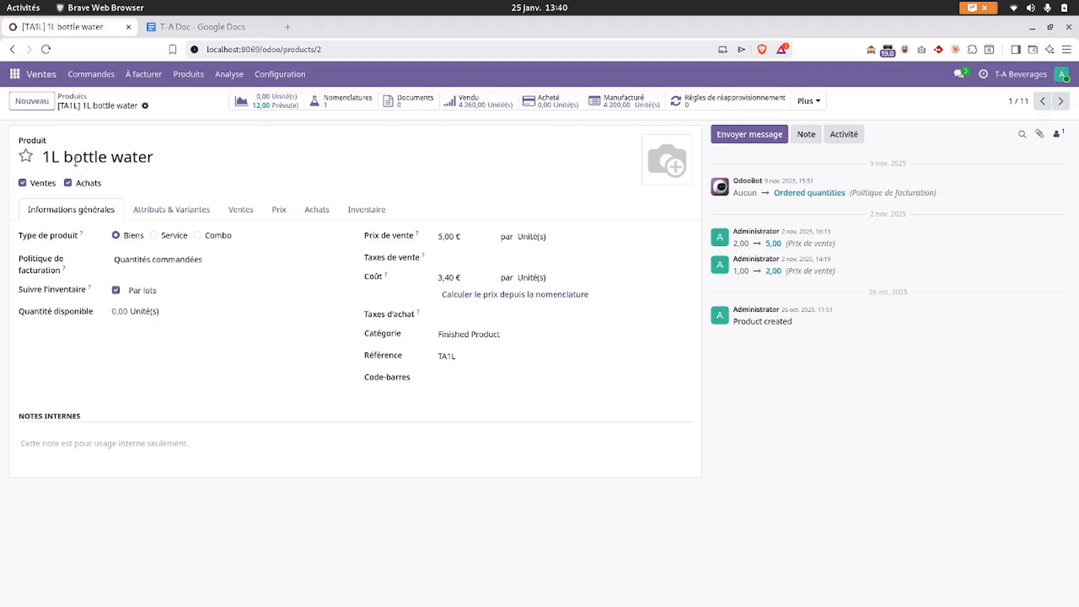
pyautogui.click(77, 99)
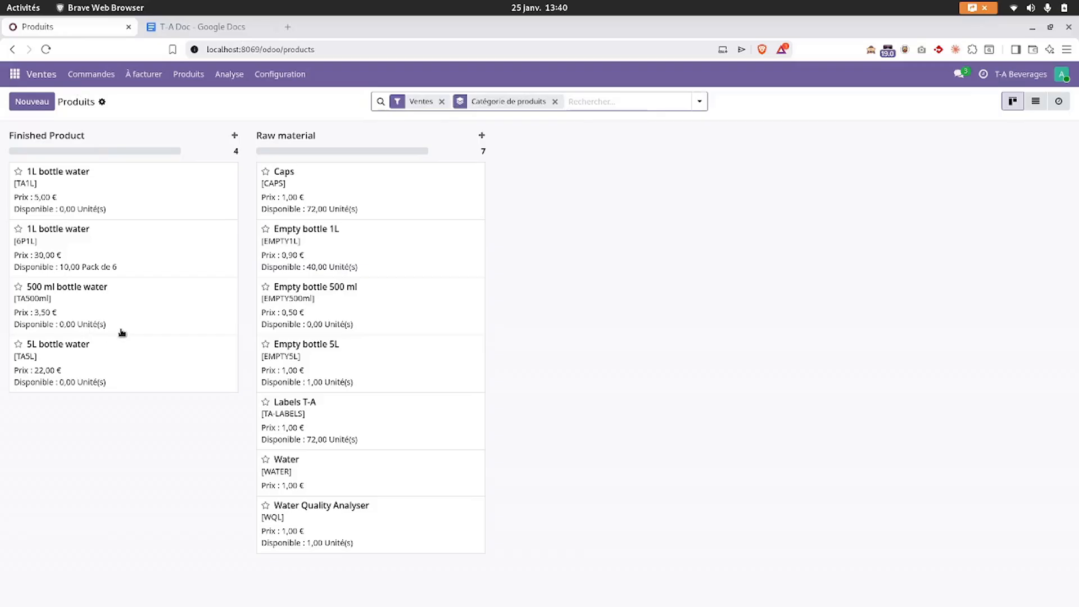
pyautogui.click(83, 249)
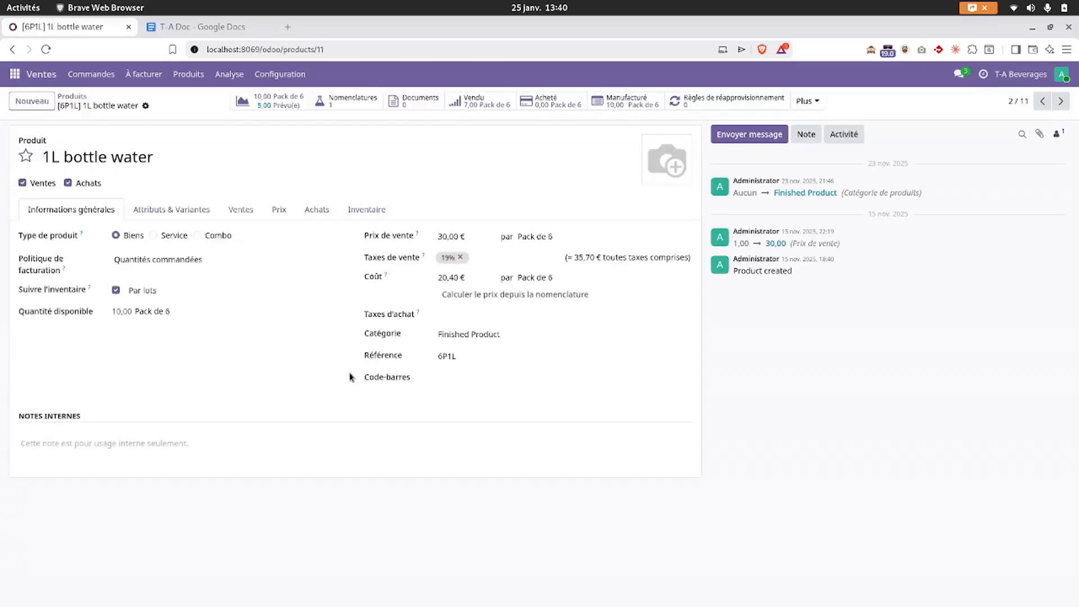
pyautogui.moveTo(51, 158); pyautogui.dragTo(125, 160)
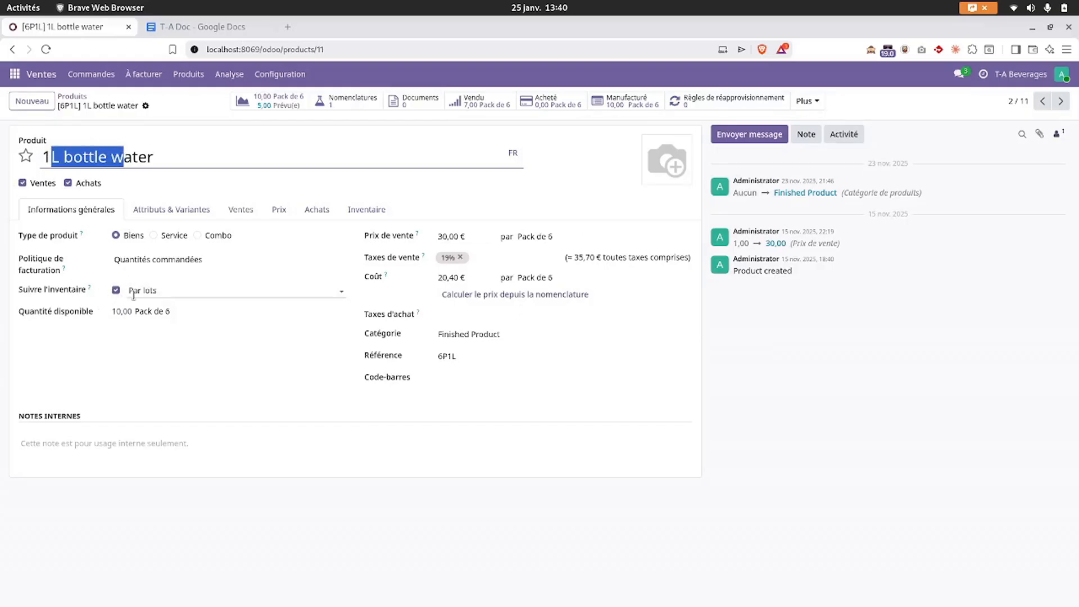
pyautogui.click(187, 30)
pyautogui.scroll(-3, 231, 371)
pyautogui.moveTo(117, 317); pyautogui.dragTo(155, 322)
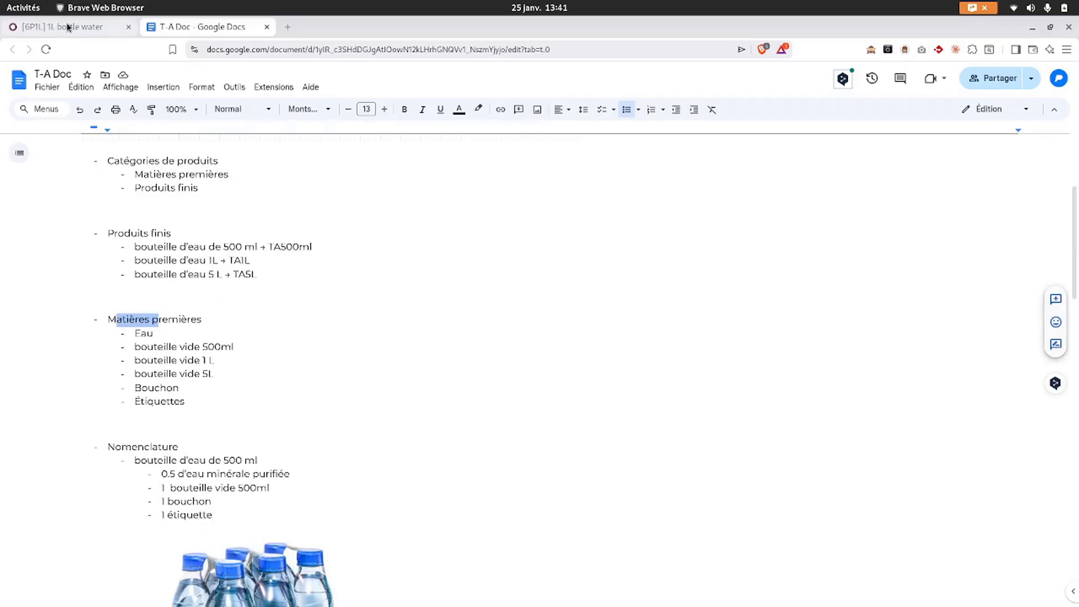
# - Select the raw materials Eau through Étiquettes and the word Nomenclature, then return to the 6P1L form
pyautogui.scroll(4, 267, 372)
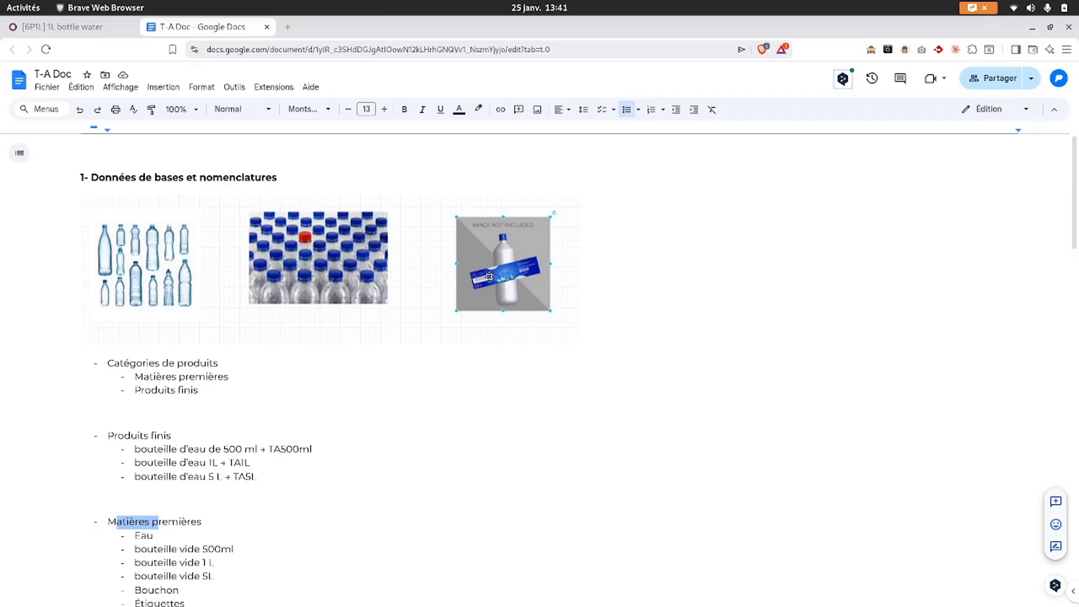
pyautogui.scroll(-3, 272, 429)
pyautogui.moveTo(197, 404); pyautogui.dragTo(133, 327)
pyautogui.click(168, 358)
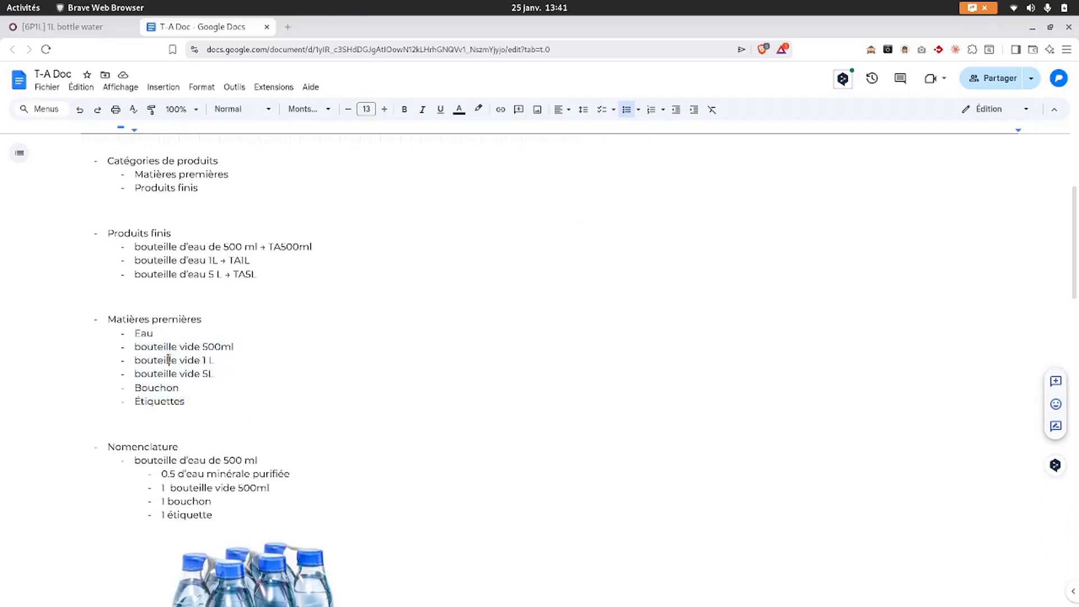
pyautogui.moveTo(189, 402); pyautogui.dragTo(132, 329)
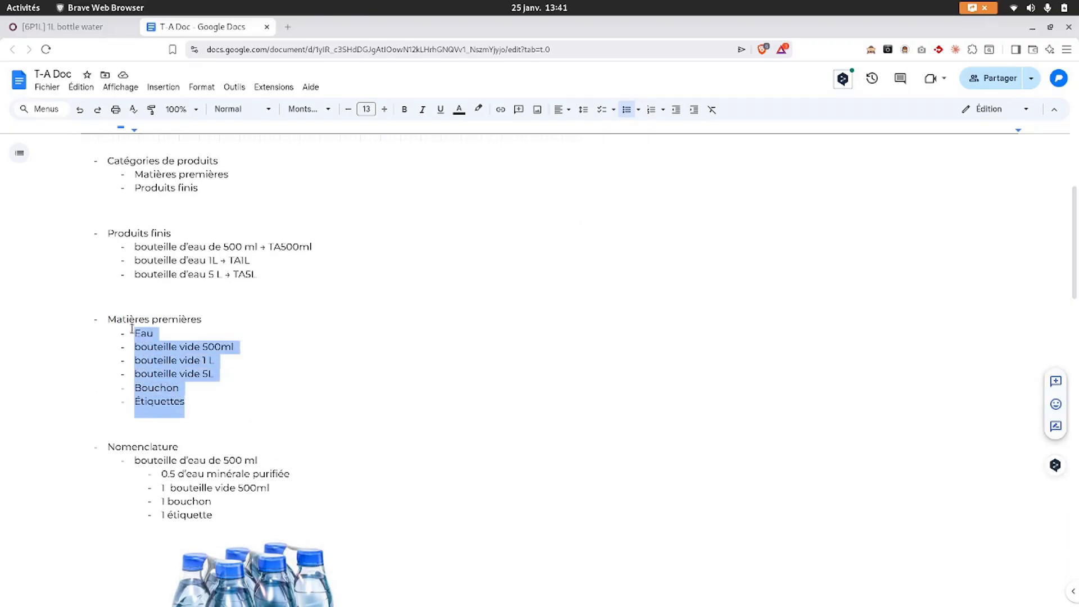
pyautogui.doubleClick(147, 447)
pyautogui.click(71, 25)
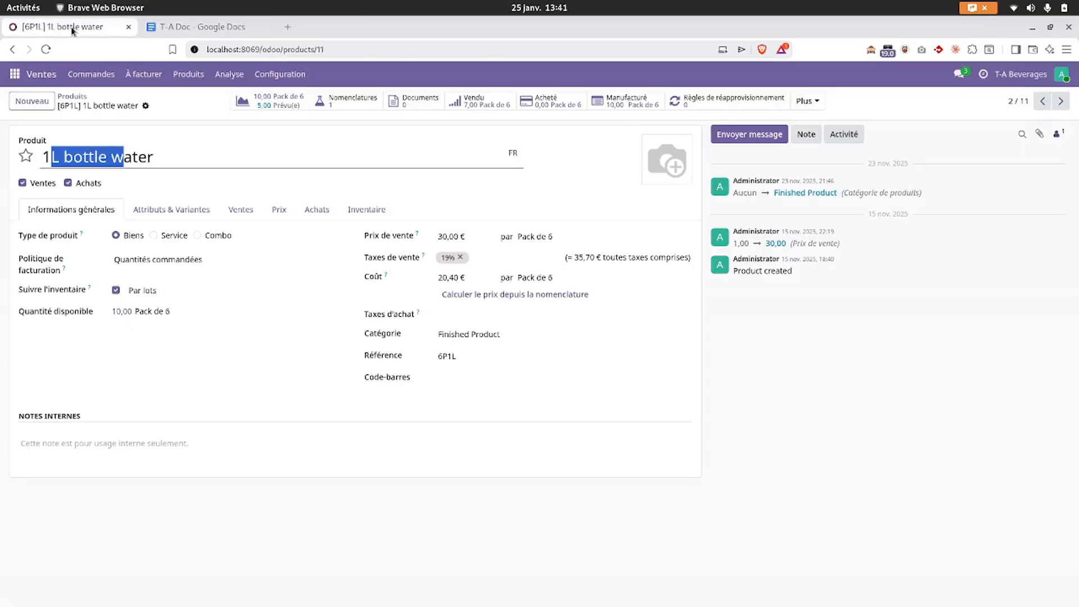
# - Review the Caps, Empty bottle 1L and Empty bottle 500 ml product forms
pyautogui.click(72, 96)
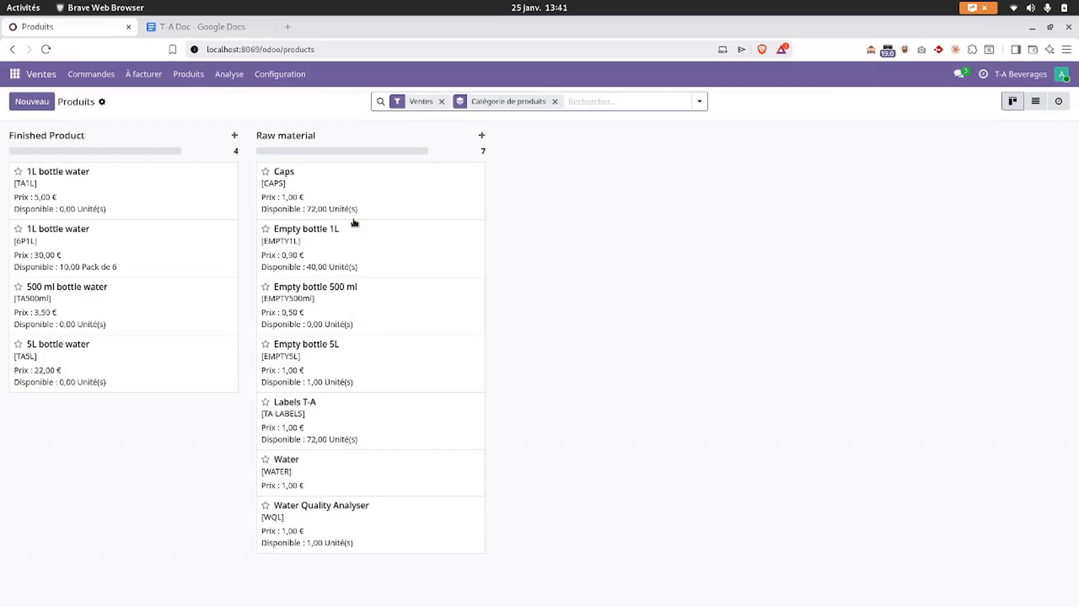
pyautogui.click(391, 195)
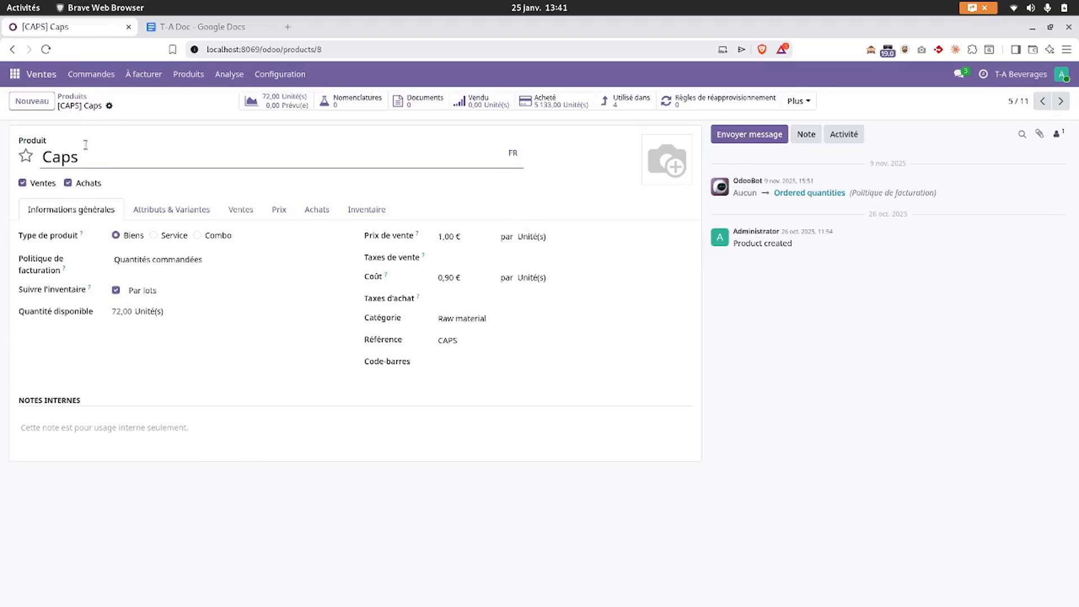
pyautogui.click(69, 97)
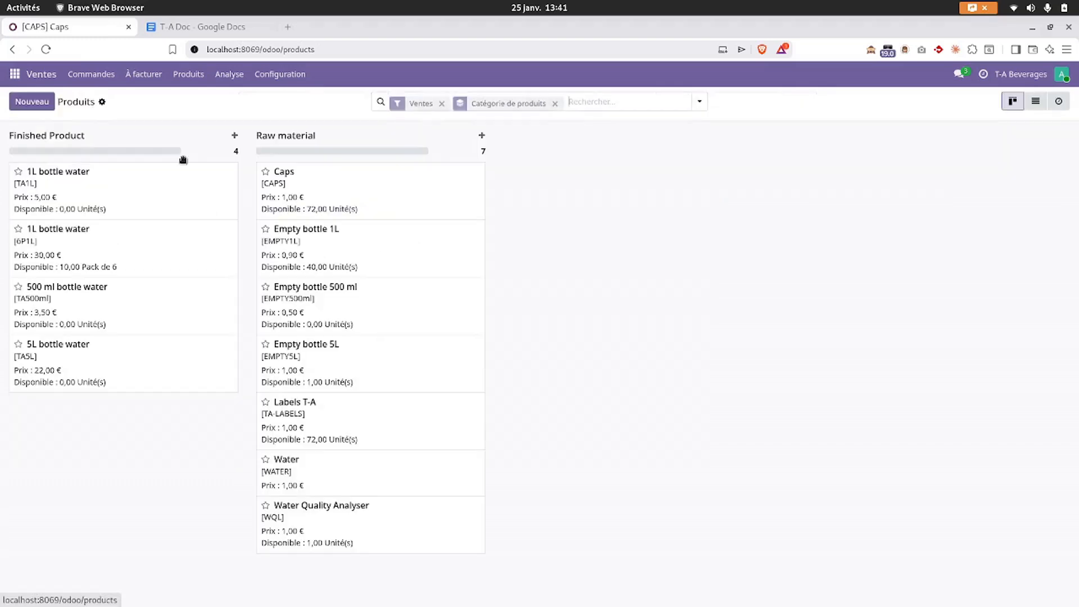
pyautogui.click(358, 248)
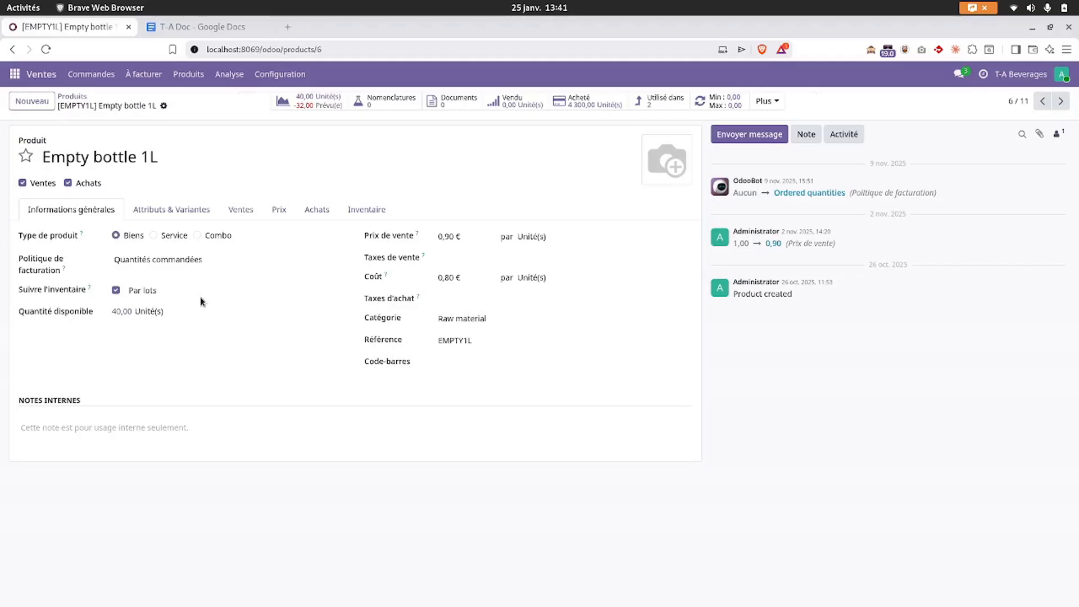
pyautogui.click(77, 97)
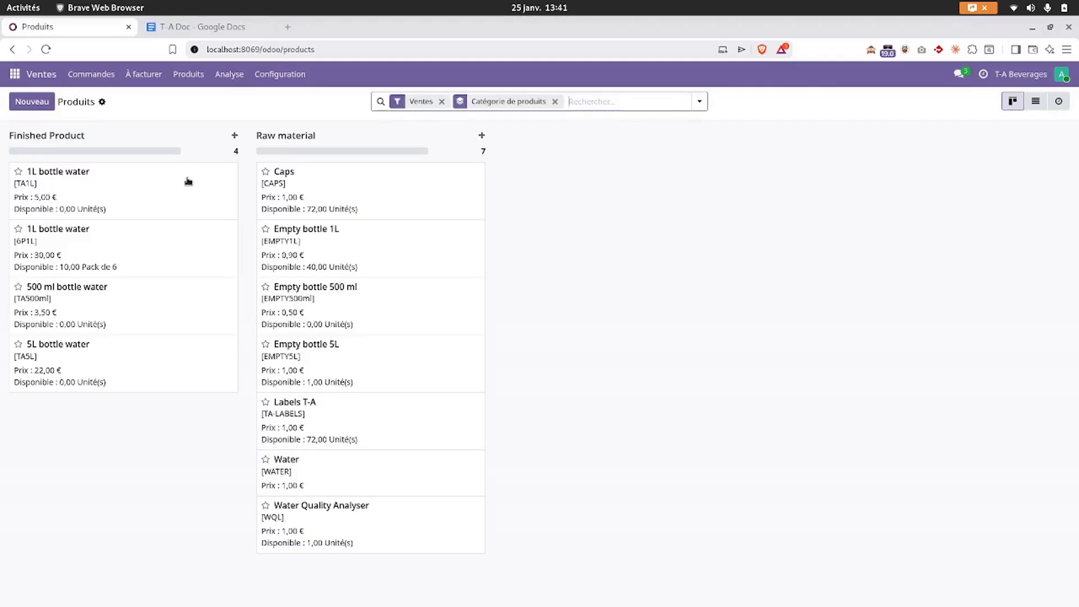
pyautogui.click(351, 312)
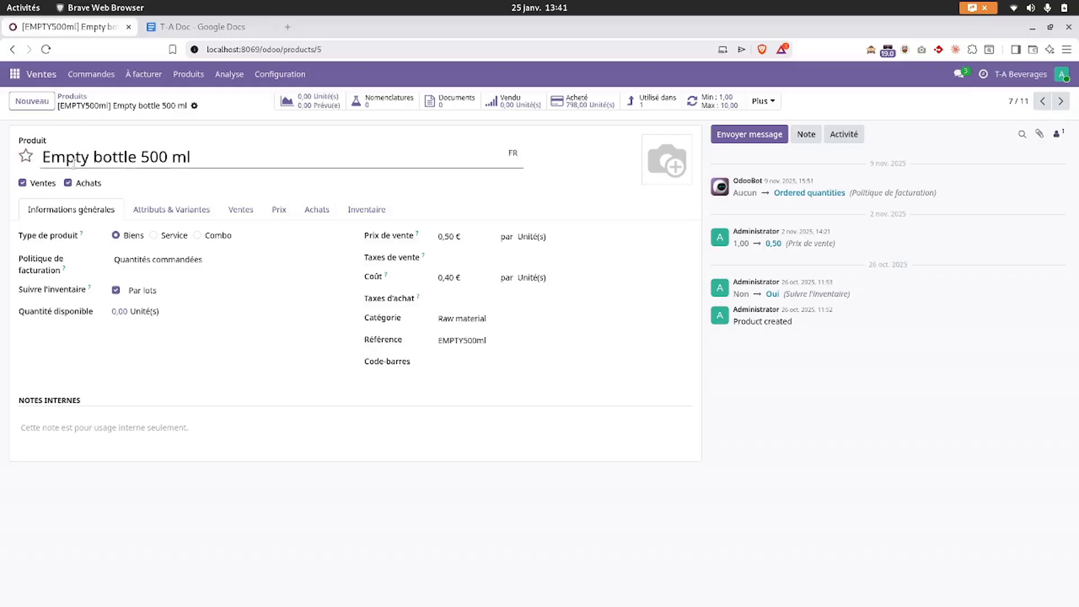
pyautogui.moveTo(65, 156); pyautogui.dragTo(157, 156)
pyautogui.click(157, 157)
pyautogui.moveTo(51, 158); pyautogui.dragTo(159, 158)
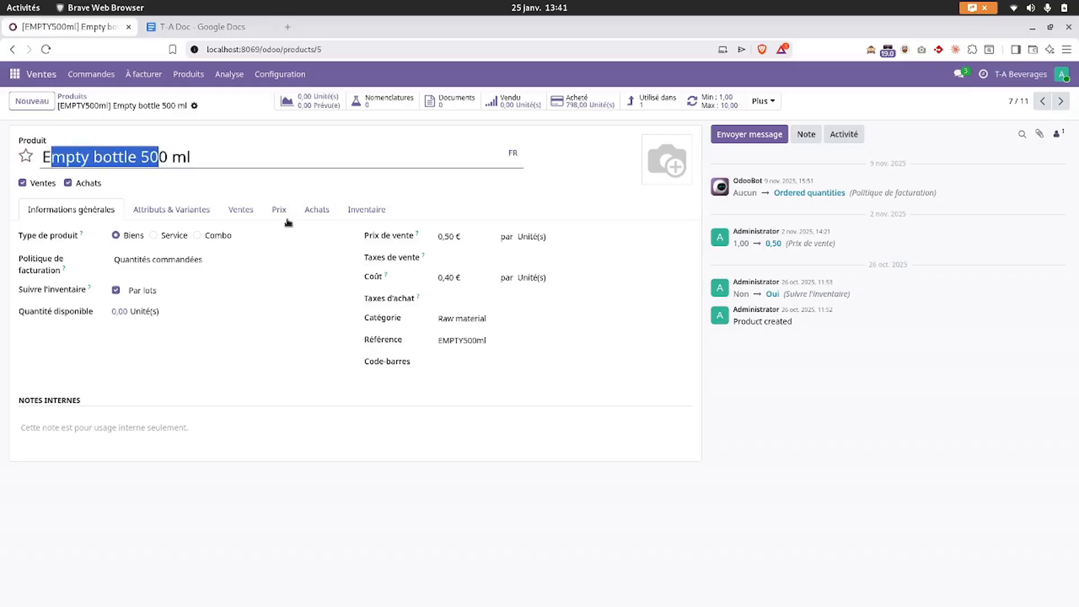
# - Open the [TA500ml] 500 ml bottle water bill of materials, then check its Nomenclature notes in T-A Doc
pyautogui.click(646, 106)
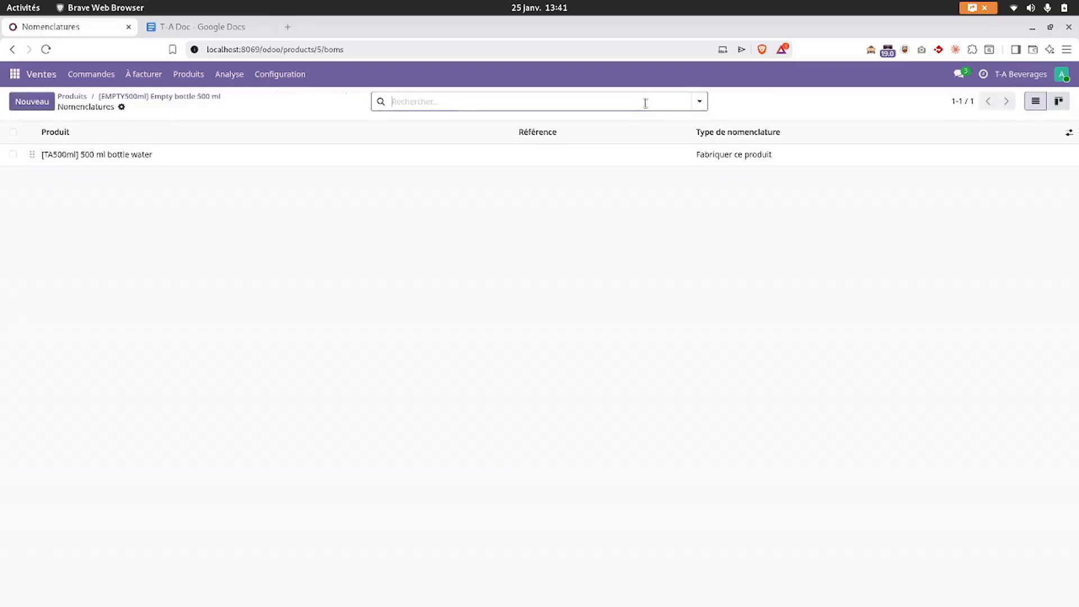
pyautogui.click(139, 155)
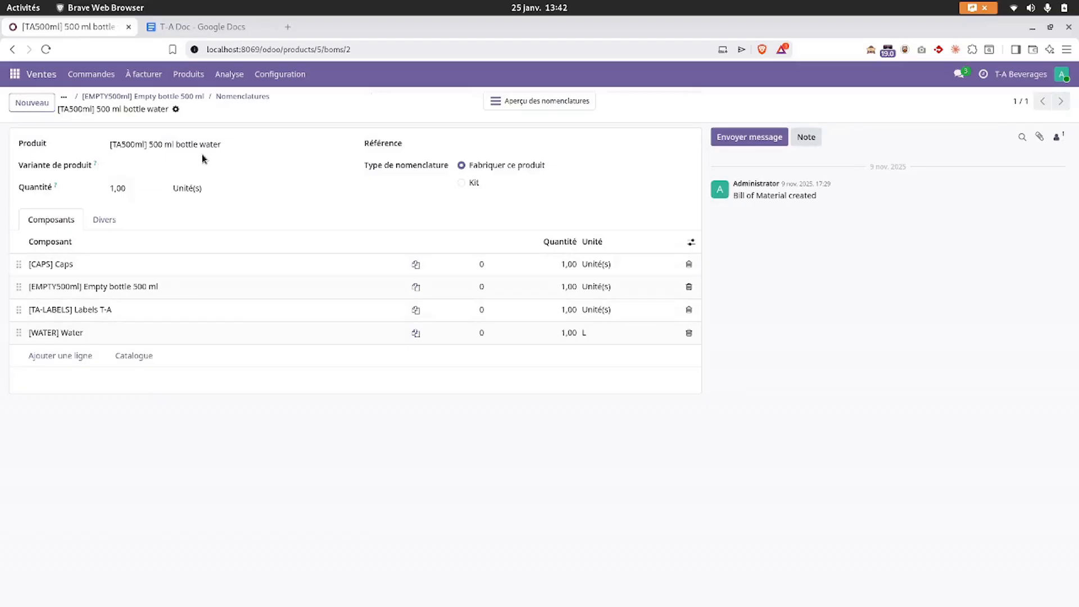
pyautogui.click(15, 74)
pyautogui.click(179, 26)
pyautogui.scroll(-1, 239, 372)
pyautogui.scroll(-2, 238, 371)
pyautogui.click(270, 369)
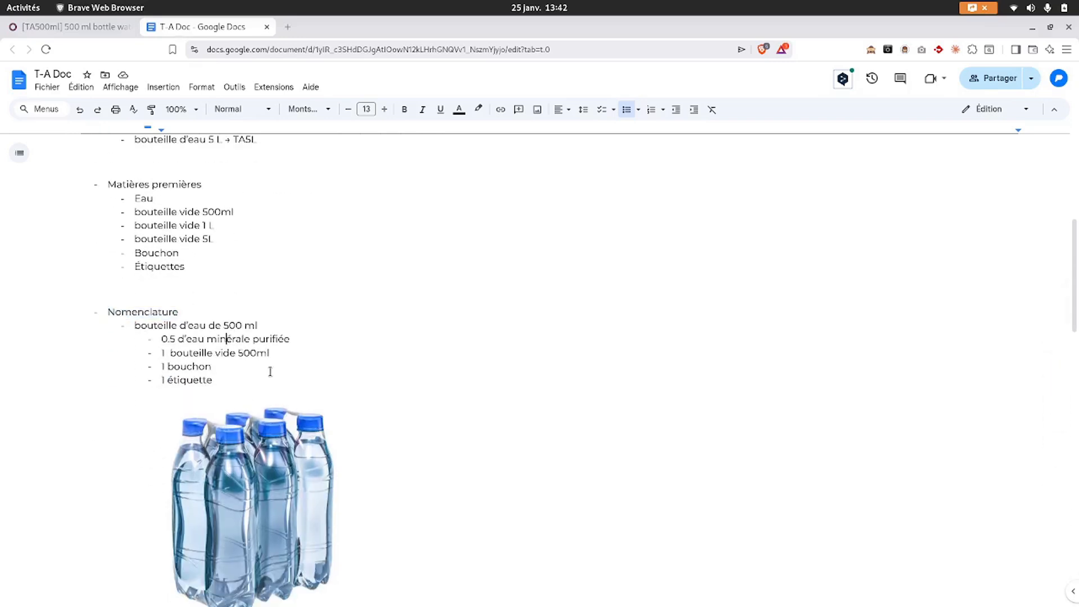
# - Read the 500 ml bottle nomenclature notes in T-A Doc, highlighting the purified water line, then return to Odoo
pyautogui.scroll(-1, 269, 371)
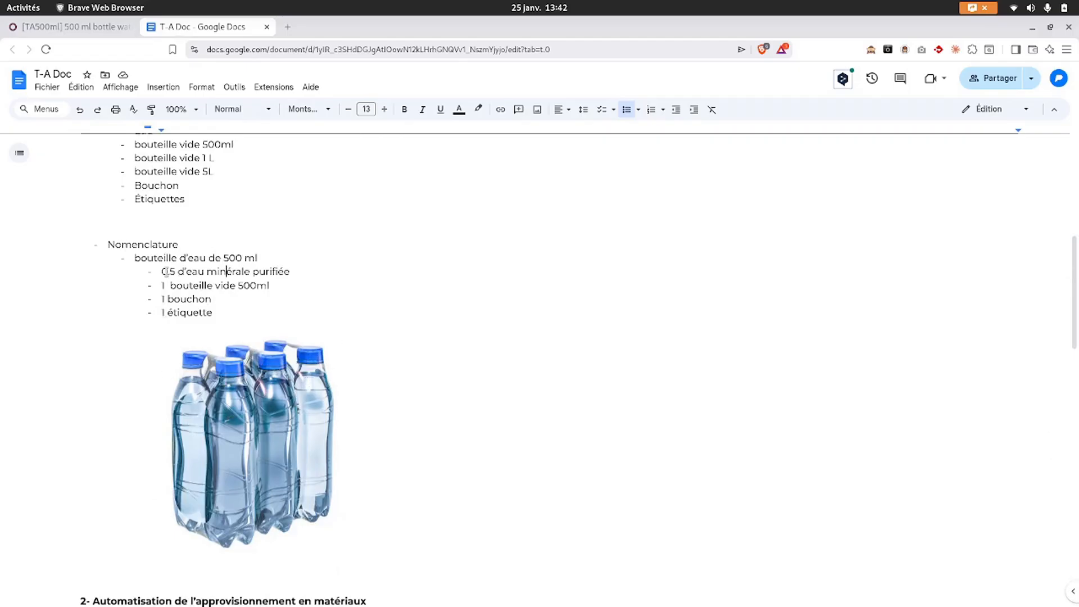
pyautogui.moveTo(167, 272); pyautogui.dragTo(218, 272)
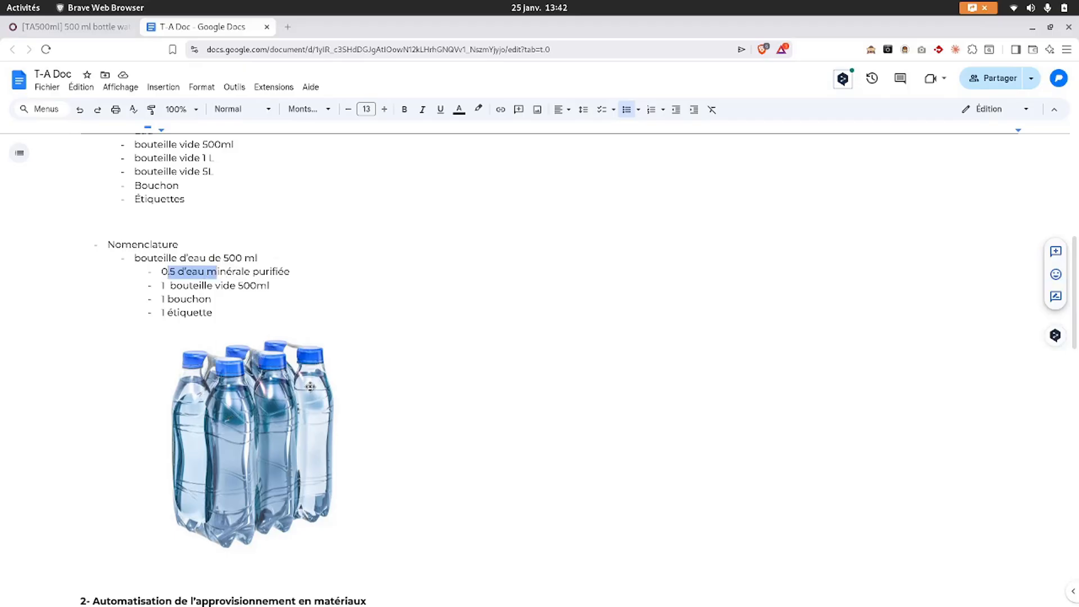
pyautogui.click(190, 286)
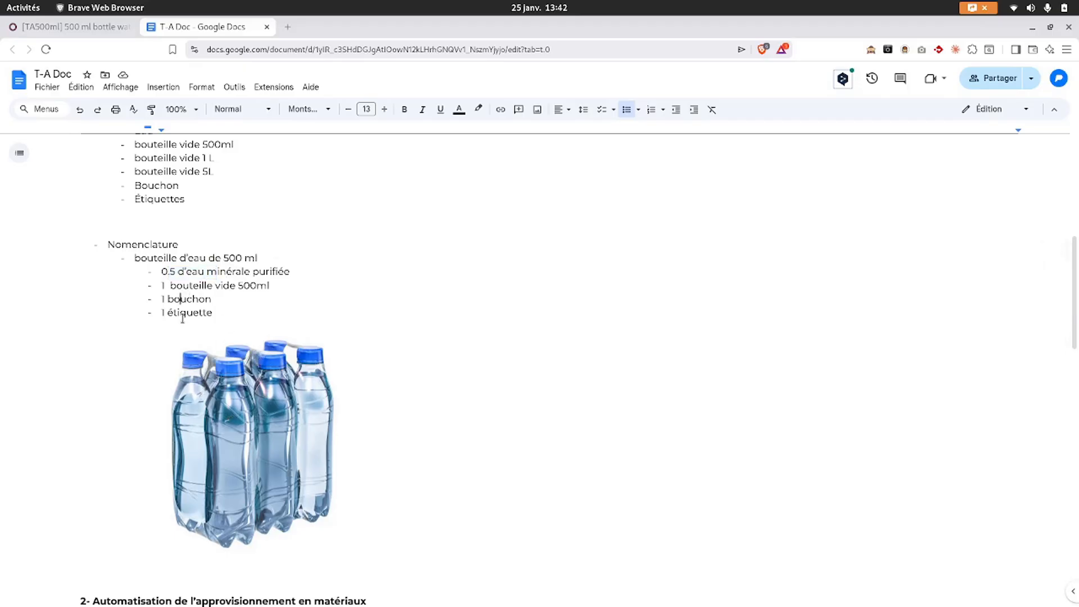
pyautogui.click(91, 32)
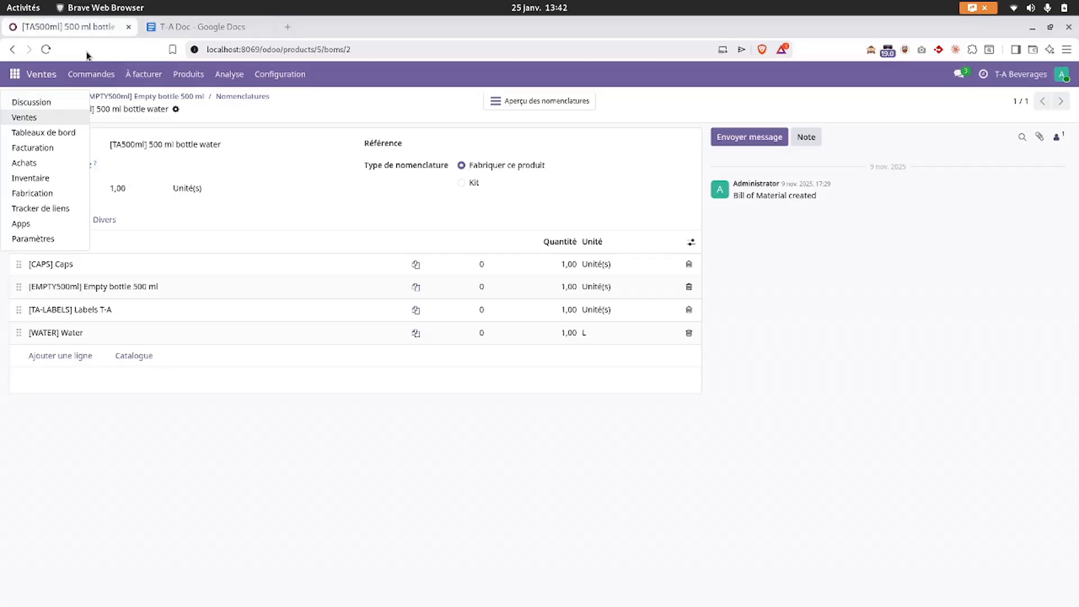
# - In Manufacturing's bills of materials, view the TA500ml BoM, then open the [6P1L] 1L bottle water BoM
pyautogui.click(32, 193)
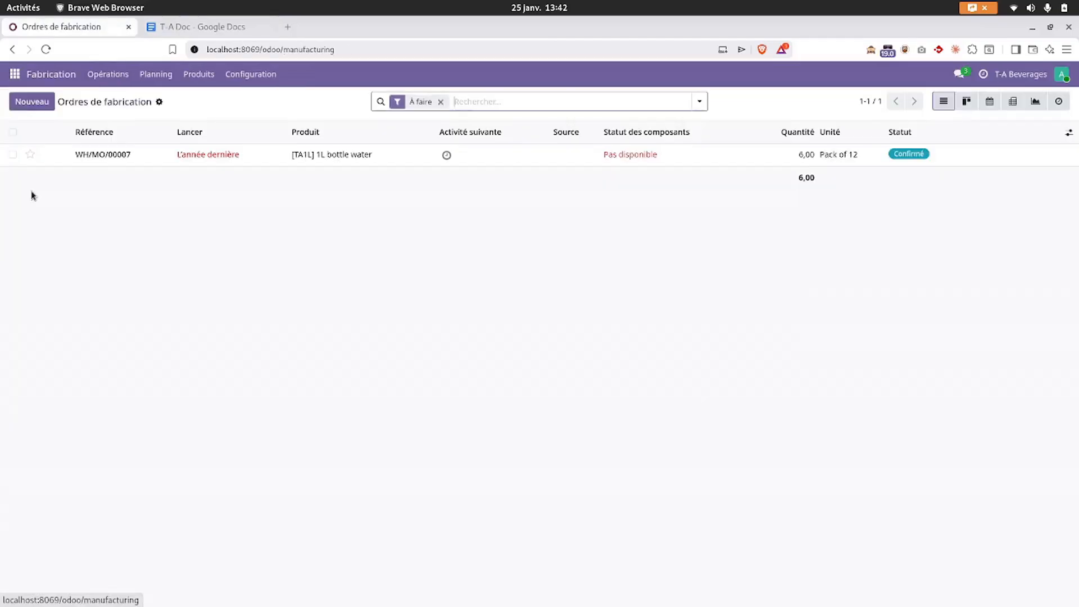
pyautogui.click(203, 78)
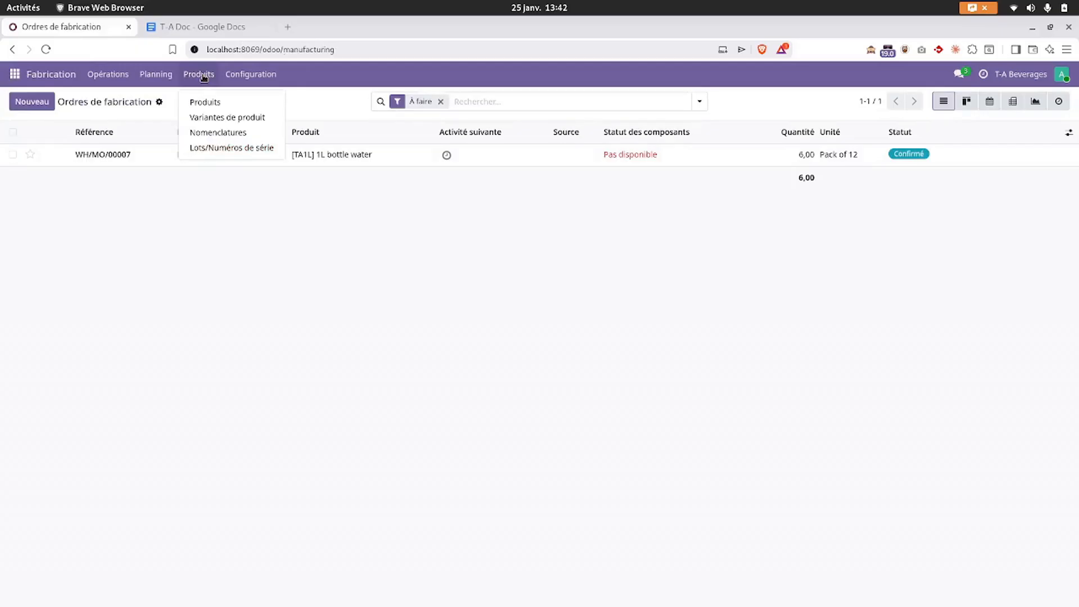
pyautogui.click(201, 134)
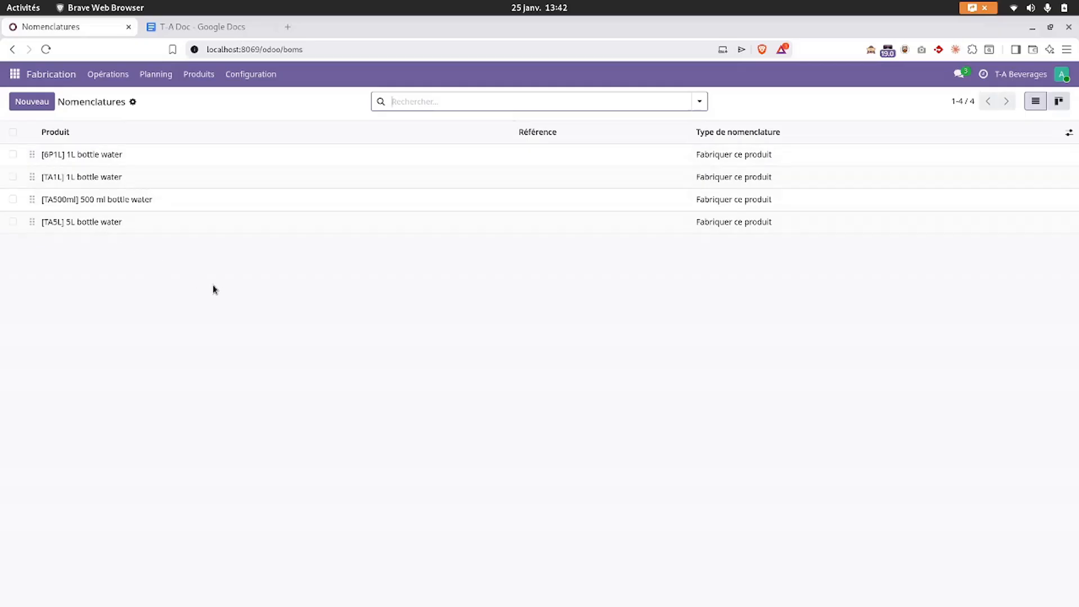
pyautogui.click(131, 200)
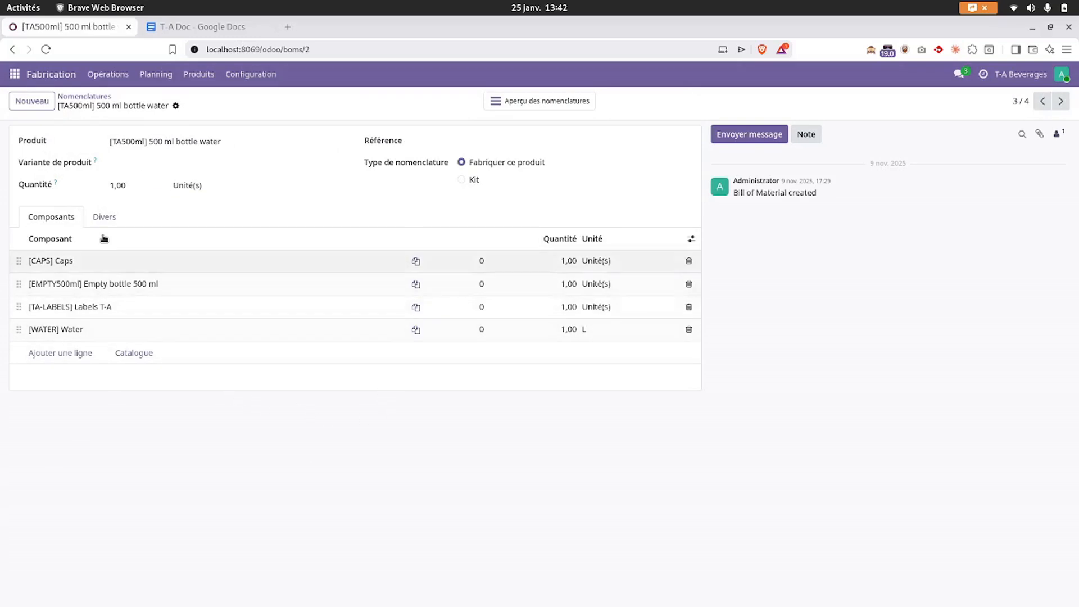
pyautogui.click(90, 97)
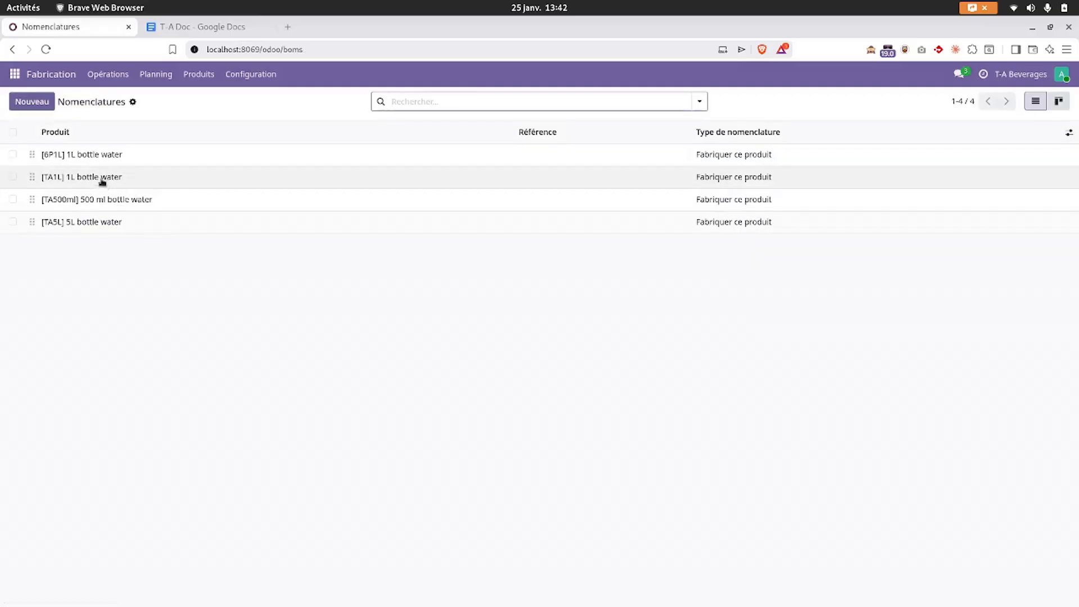
pyautogui.click(106, 159)
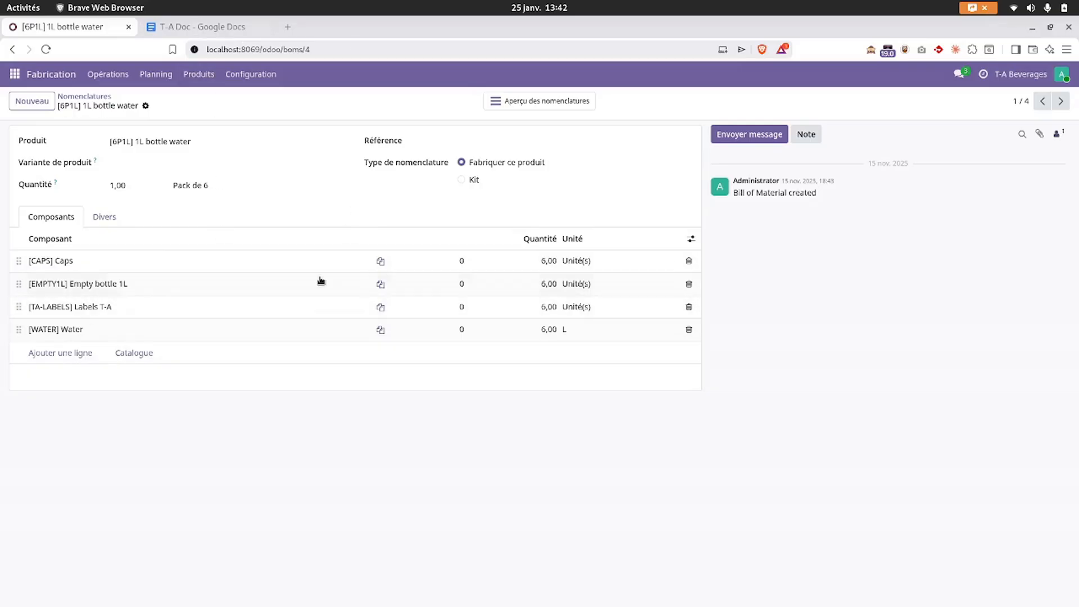
pyautogui.click(195, 26)
# - Scroll T-A Doc to section 2 on automating material supply, then go back to the Odoo BoM
pyautogui.scroll(-6, 258, 407)
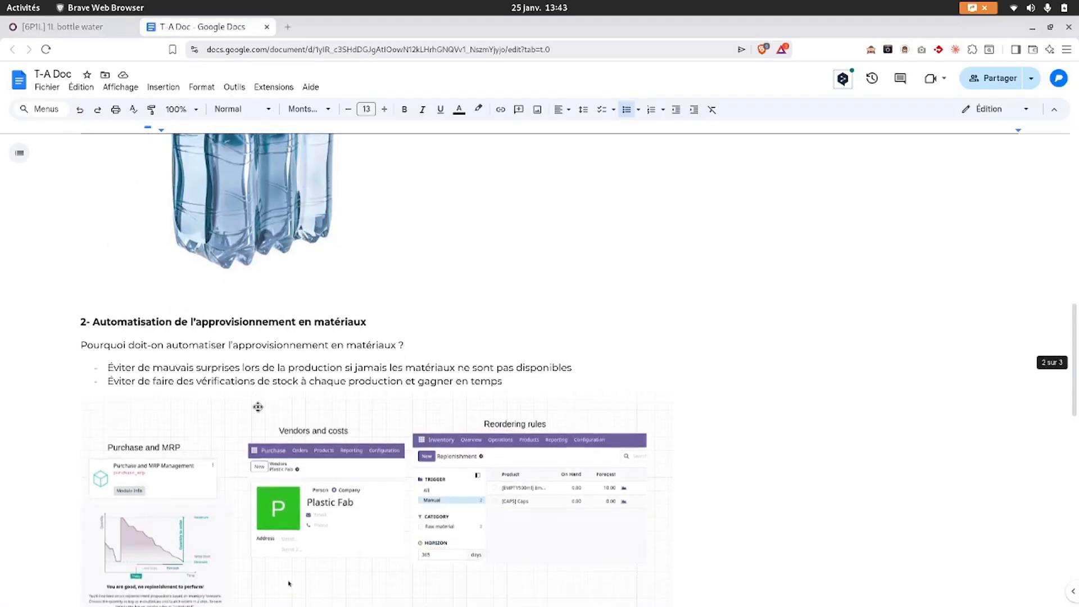
pyautogui.moveTo(208, 263); pyautogui.dragTo(314, 265)
pyautogui.click(119, 286)
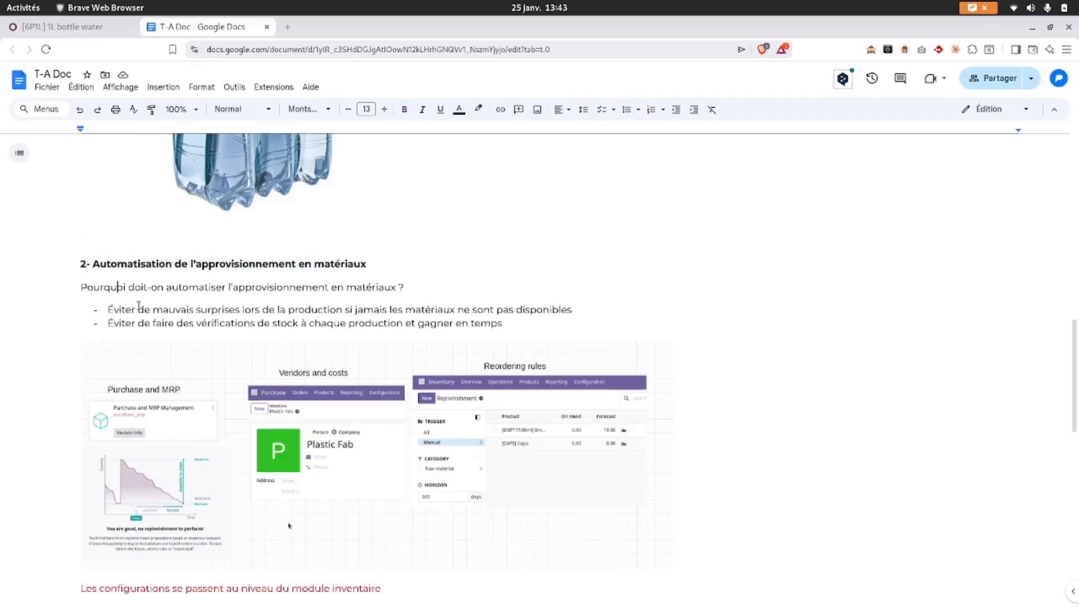
pyautogui.click(138, 308)
pyautogui.click(78, 26)
pyautogui.click(107, 77)
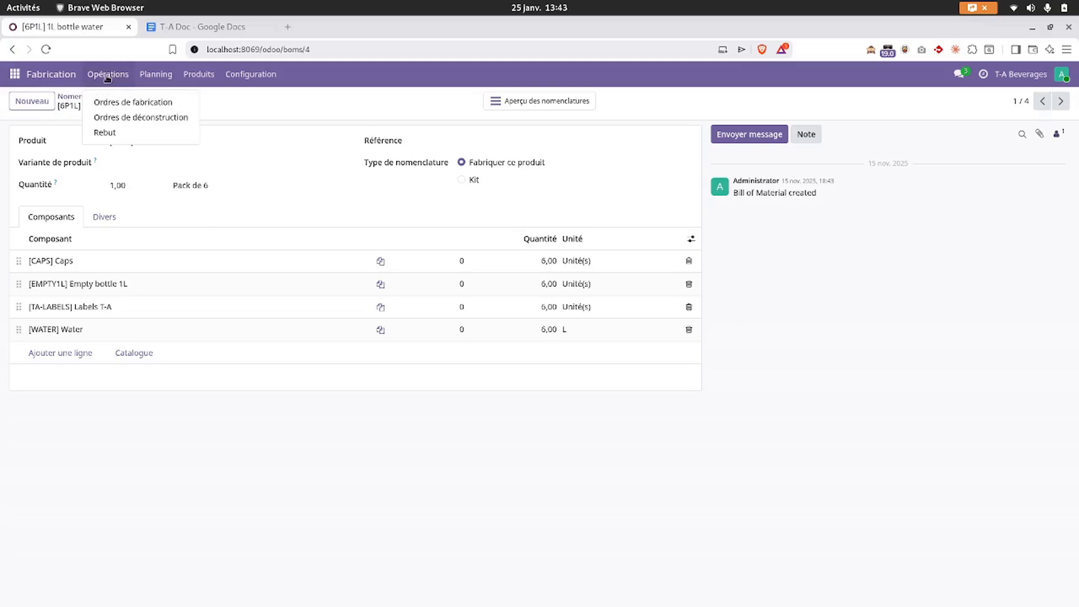
# - From the manufacturing orders list, open WH/MO/00007 for 1L bottle water, with empty 1L bottles unavailable
pyautogui.click(122, 103)
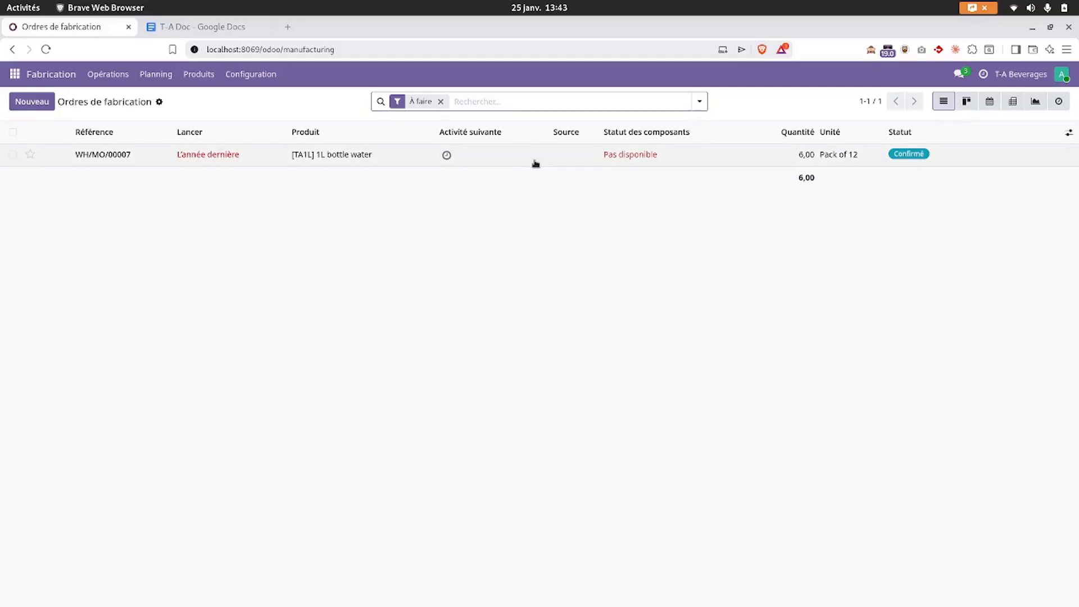
pyautogui.click(446, 154)
pyautogui.click(307, 282)
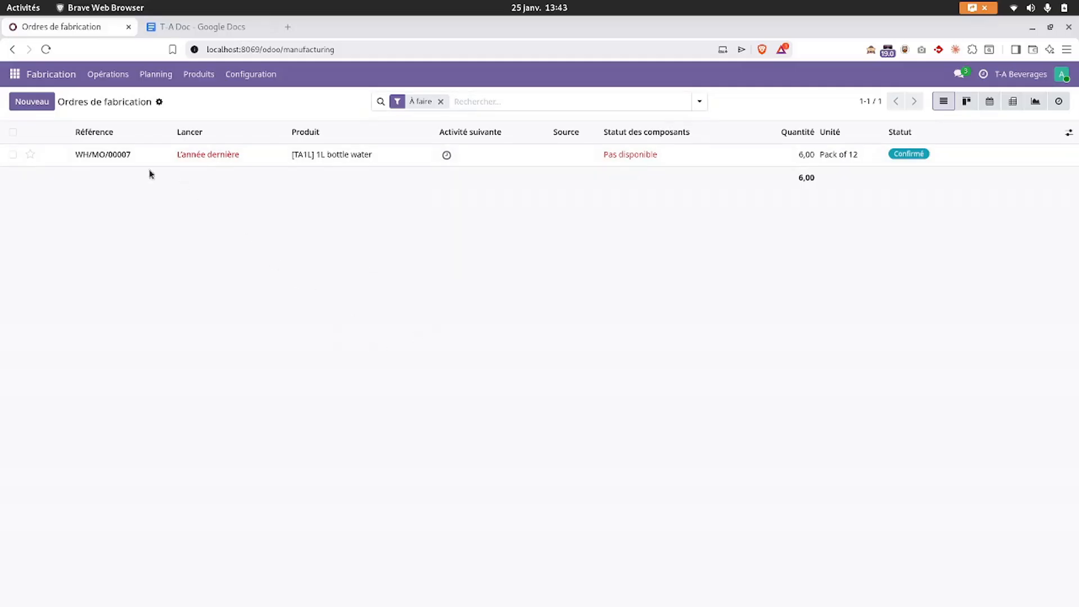
pyautogui.click(121, 155)
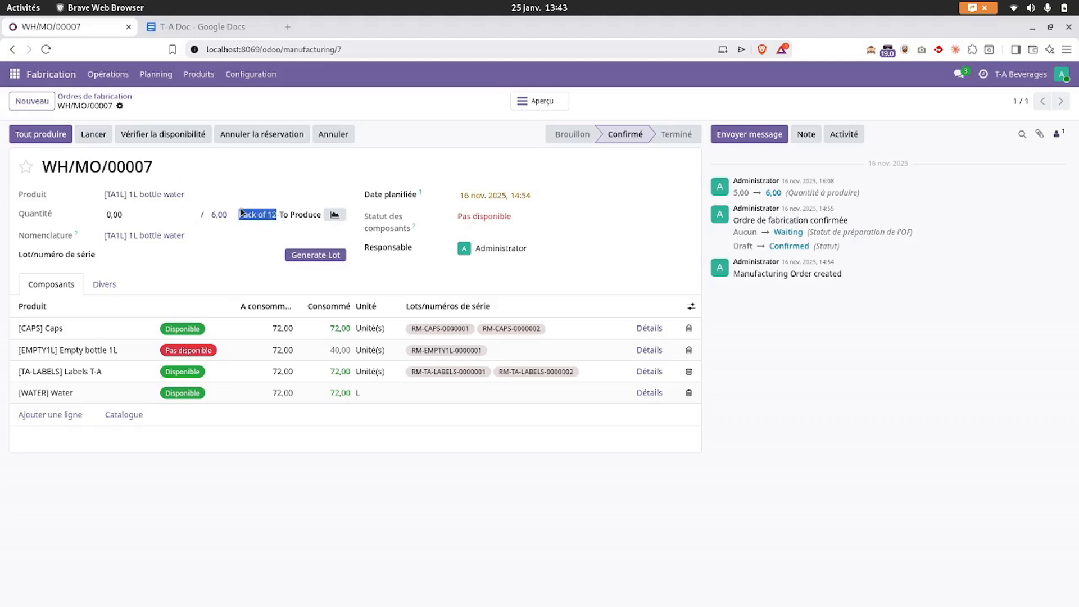
pyautogui.click(147, 501)
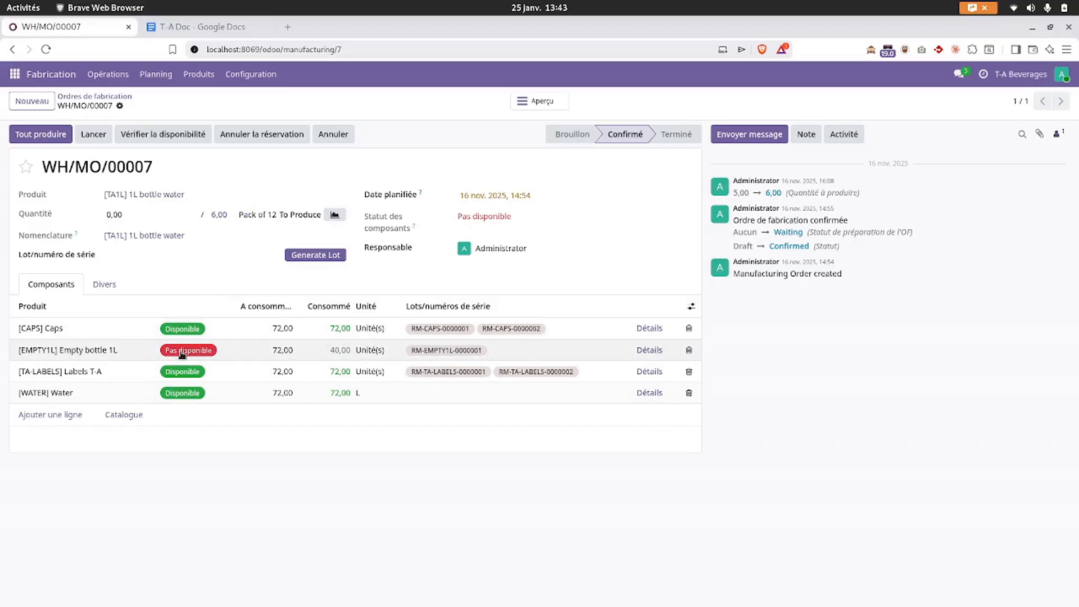
# - Highlight the question and second reason in T-A Doc's section 2, then return to WH/MO/00007
pyautogui.click(207, 29)
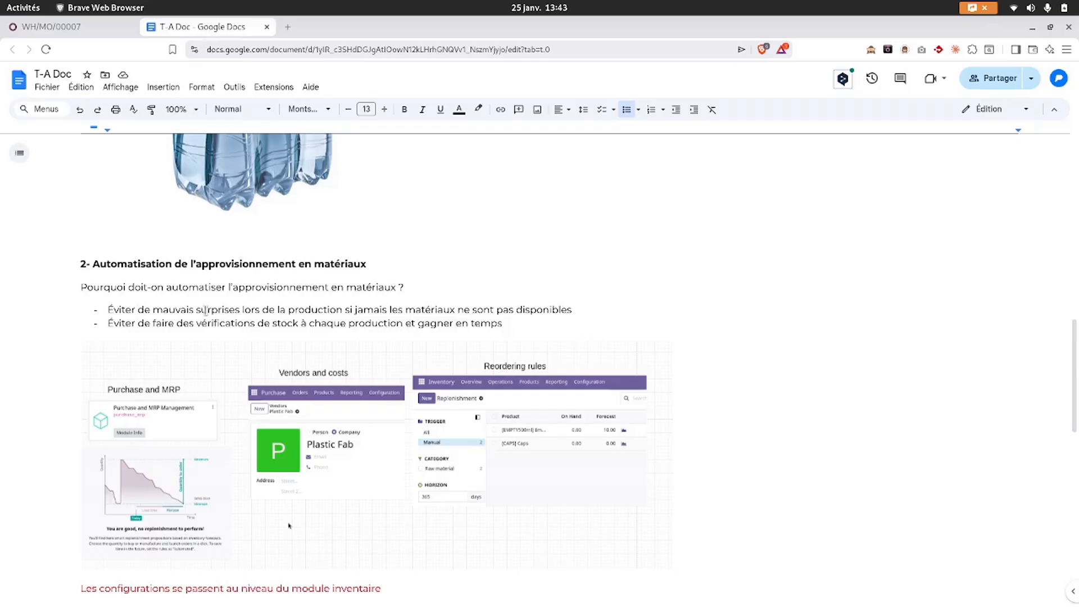
pyautogui.moveTo(189, 287); pyautogui.dragTo(301, 281)
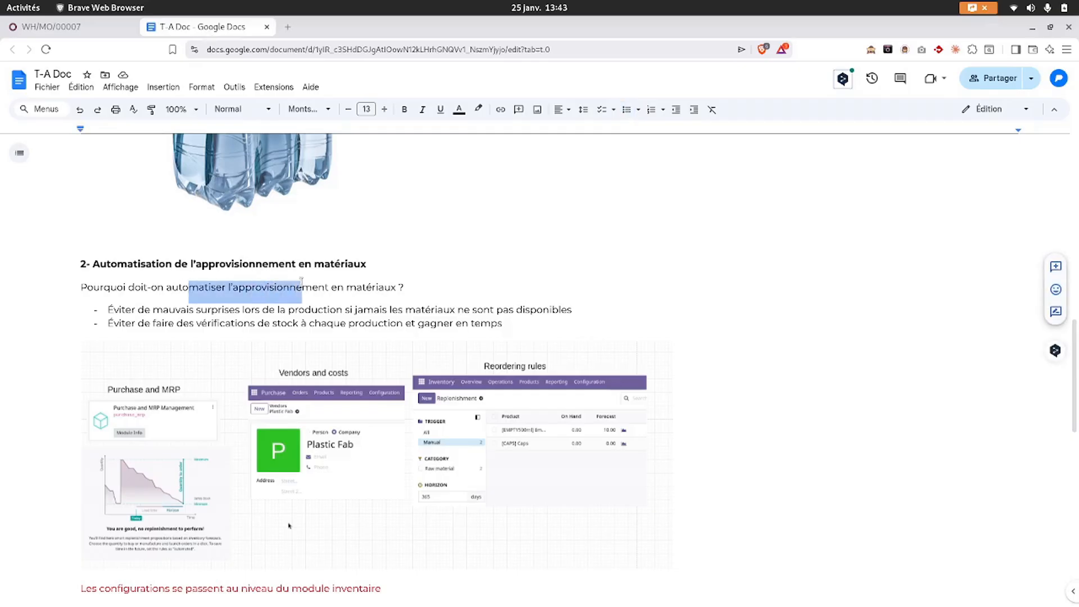
pyautogui.doubleClick(265, 287)
pyautogui.click(165, 325)
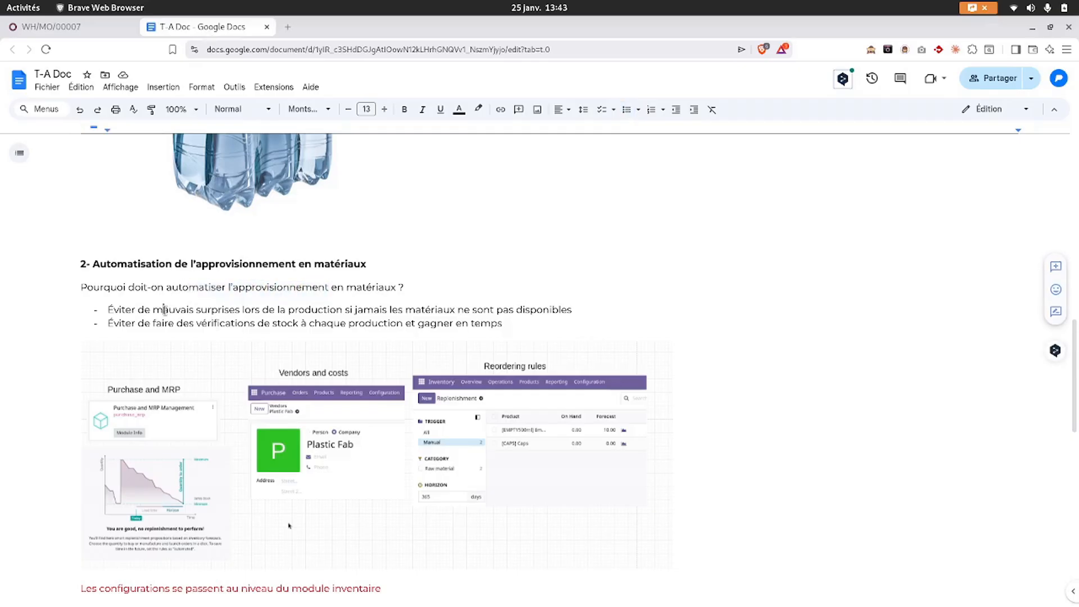
pyautogui.moveTo(129, 323); pyautogui.dragTo(348, 326)
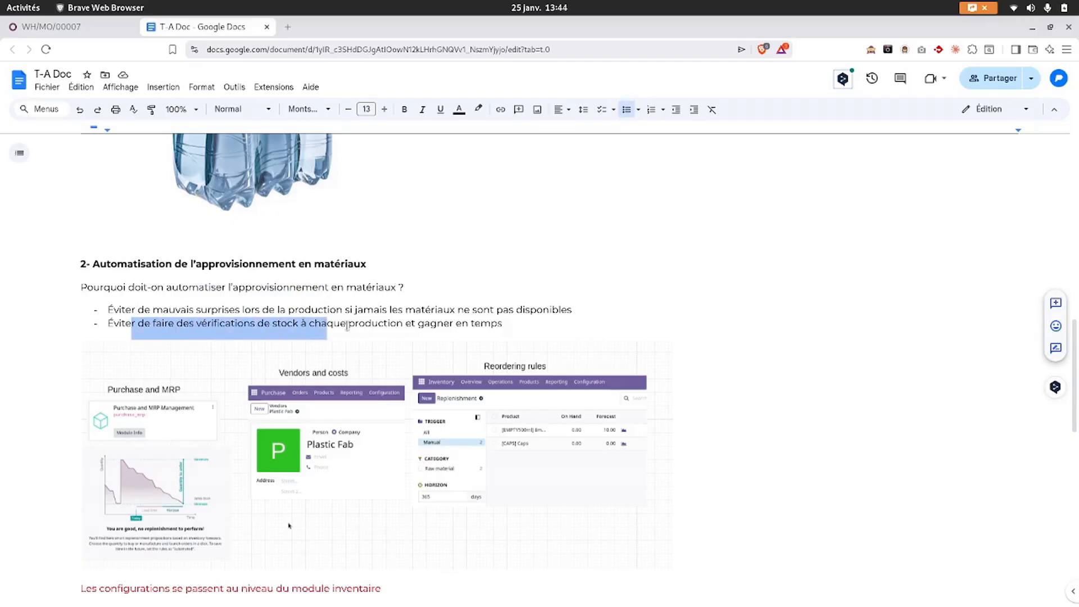
pyautogui.click(266, 325)
pyautogui.moveTo(173, 326); pyautogui.dragTo(357, 324)
pyautogui.click(416, 325)
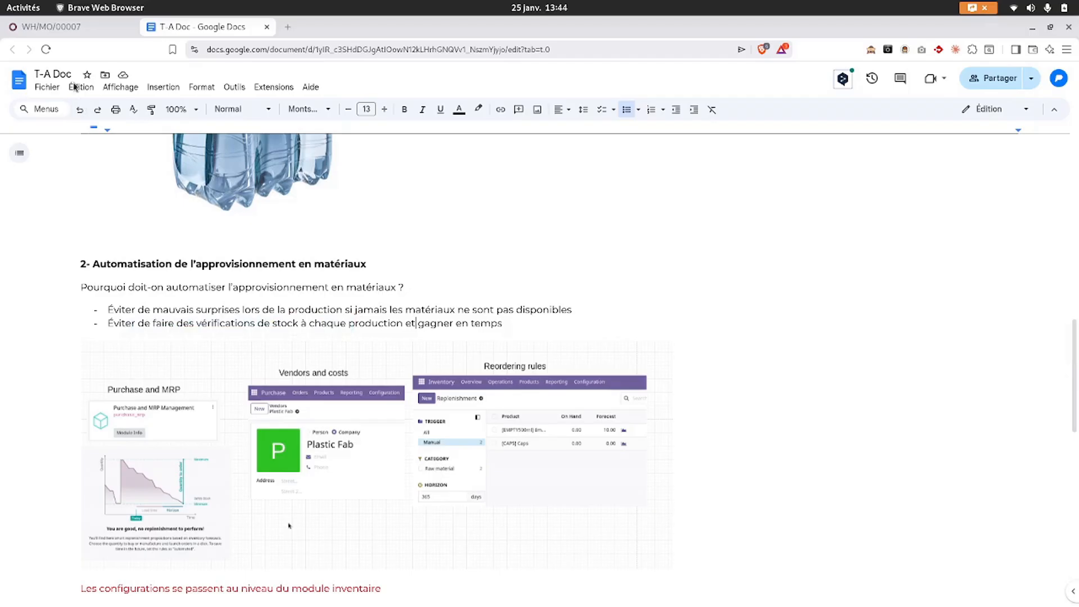
pyautogui.click(72, 27)
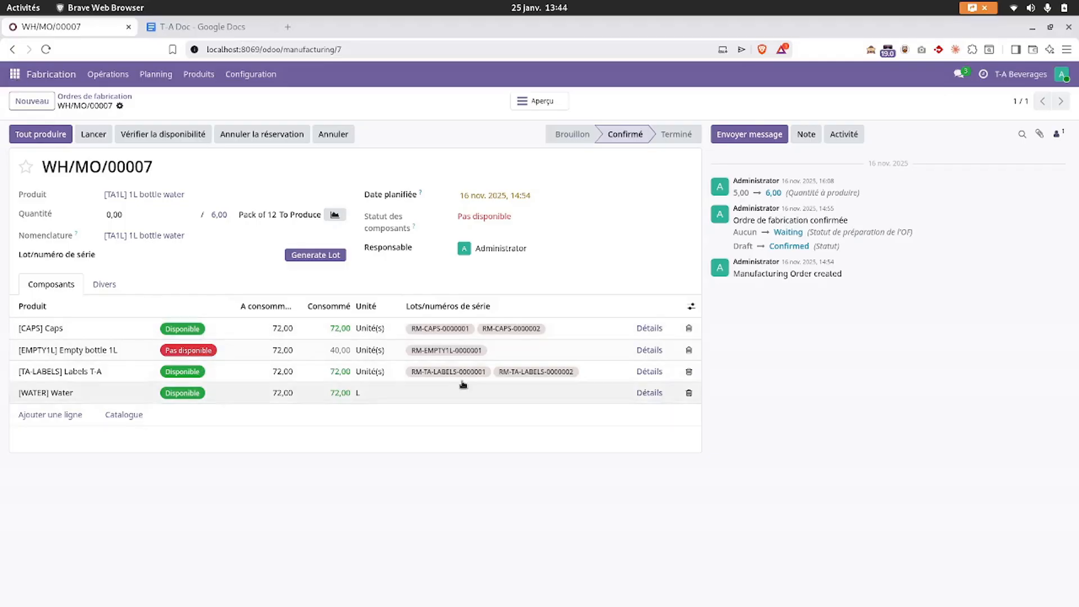
# - In Inventory, open the Réassort page listing three raw materials to reorder at WH/Stock
pyautogui.click(15, 74)
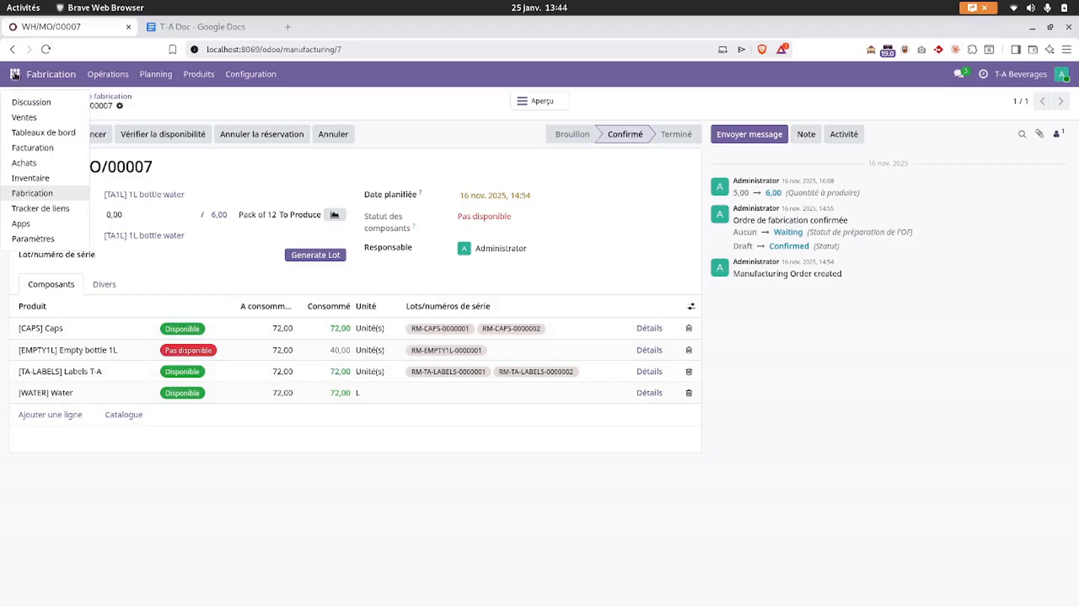
pyautogui.click(31, 178)
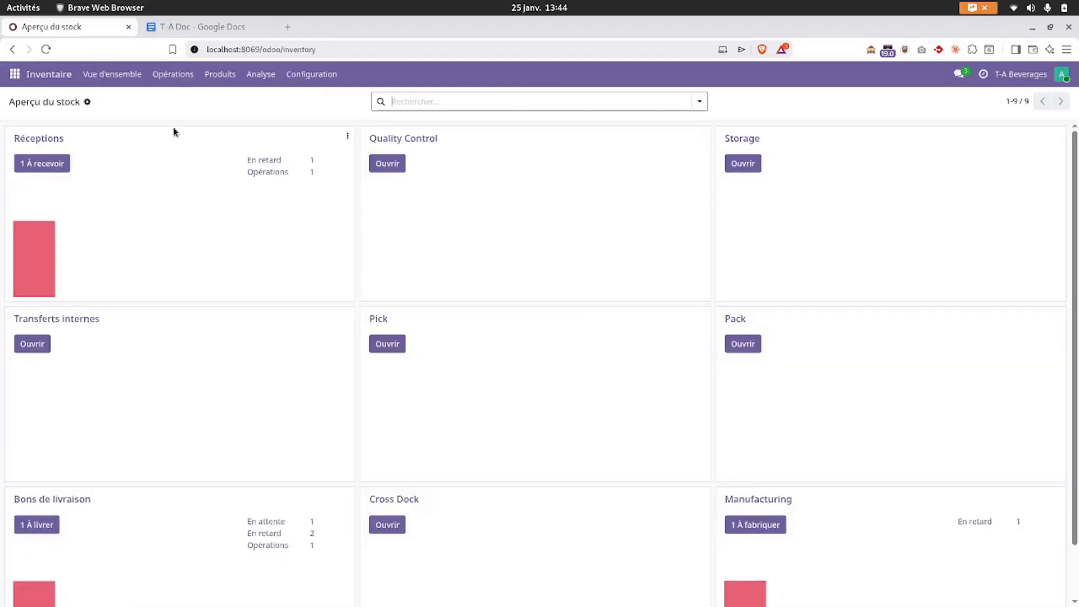
pyautogui.click(185, 74)
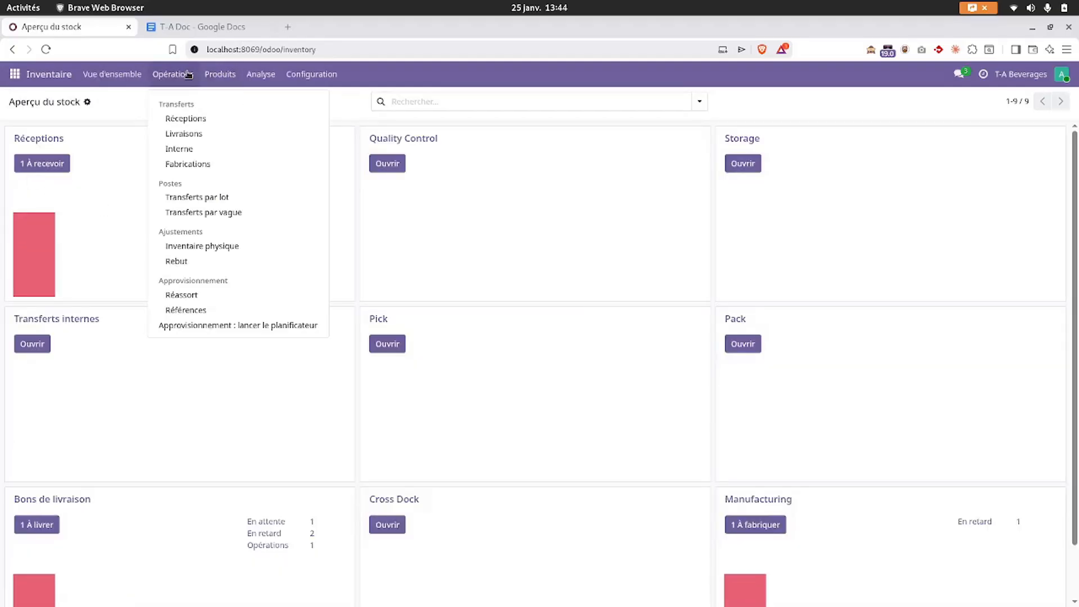
pyautogui.click(182, 296)
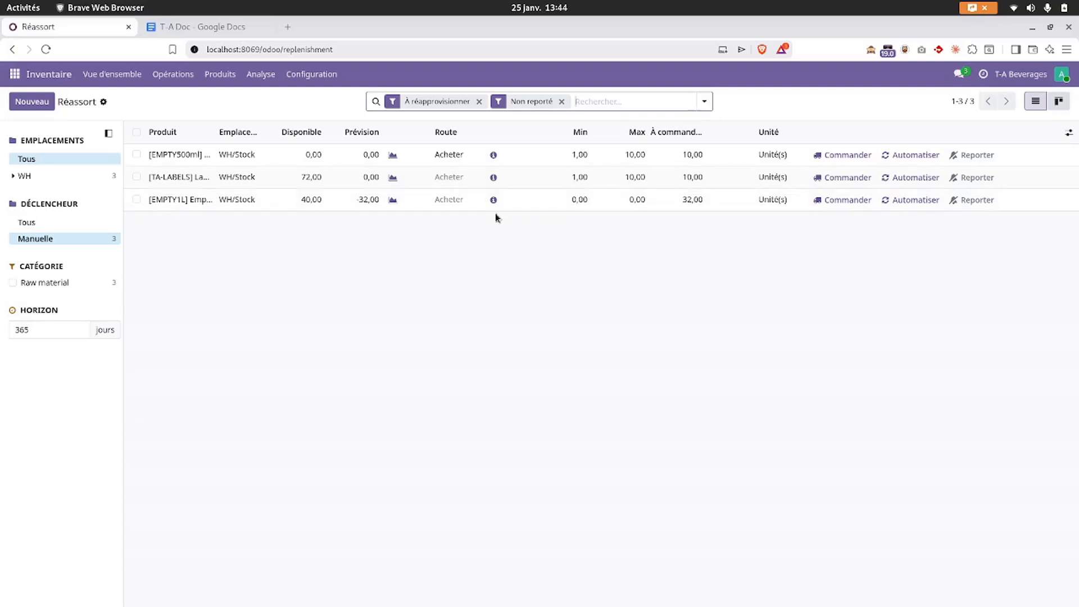
pyautogui.click(173, 75)
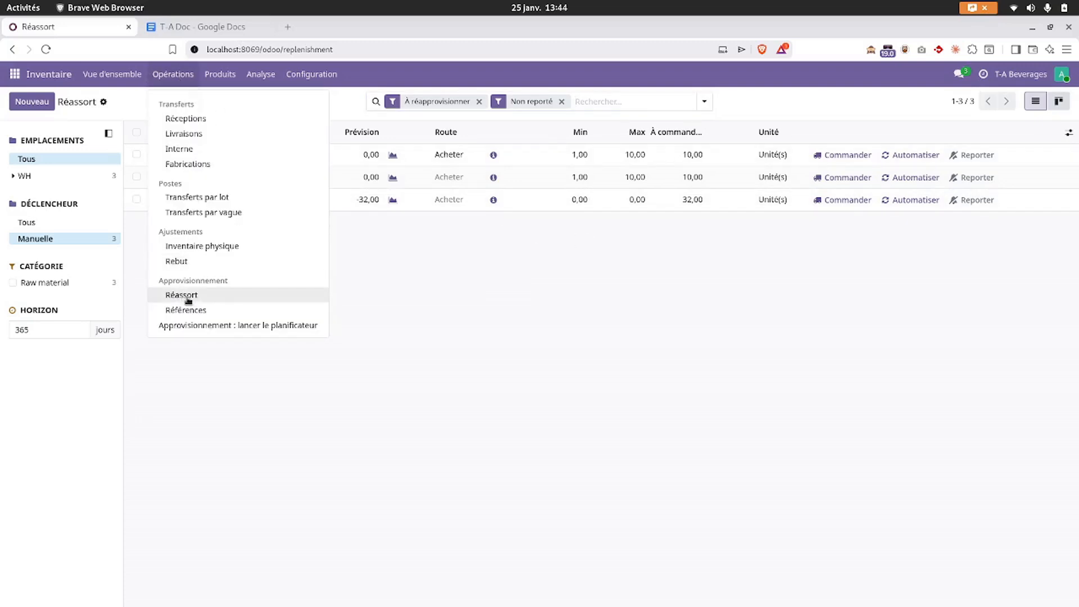
pyautogui.click(248, 327)
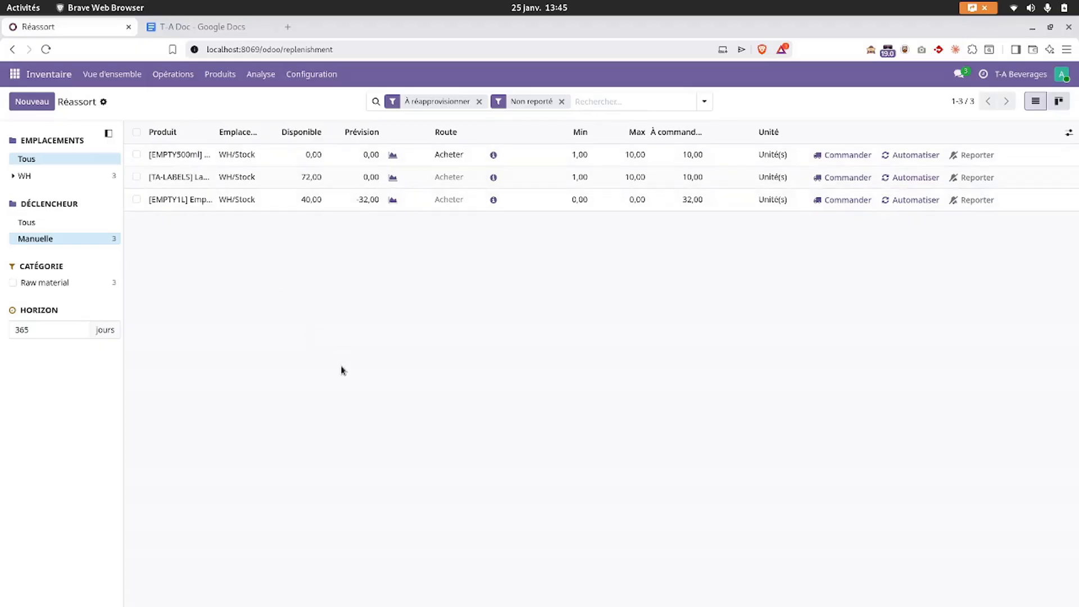
# - Pass through Purchase to Manufacturing and reopen manufacturing order WH/MO/00007
pyautogui.click(14, 74)
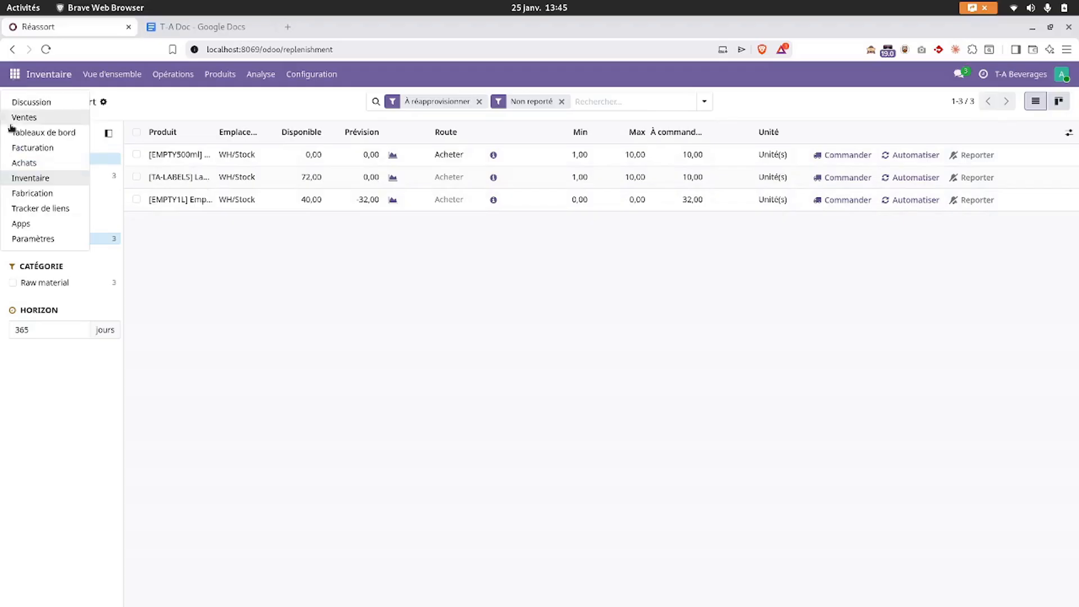
pyautogui.click(25, 163)
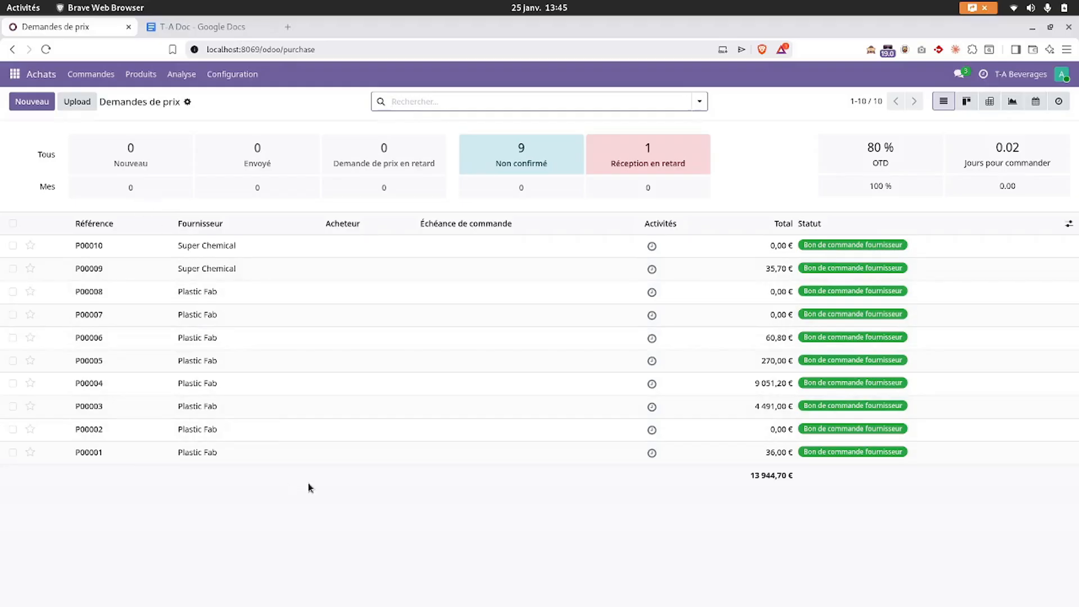
pyautogui.click(15, 73)
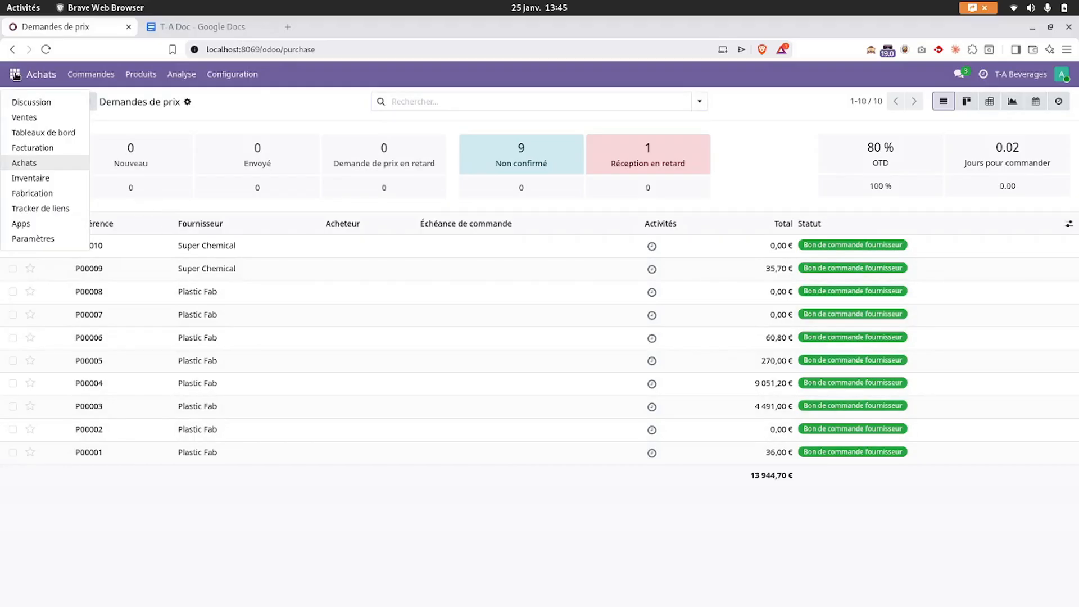
pyautogui.click(24, 194)
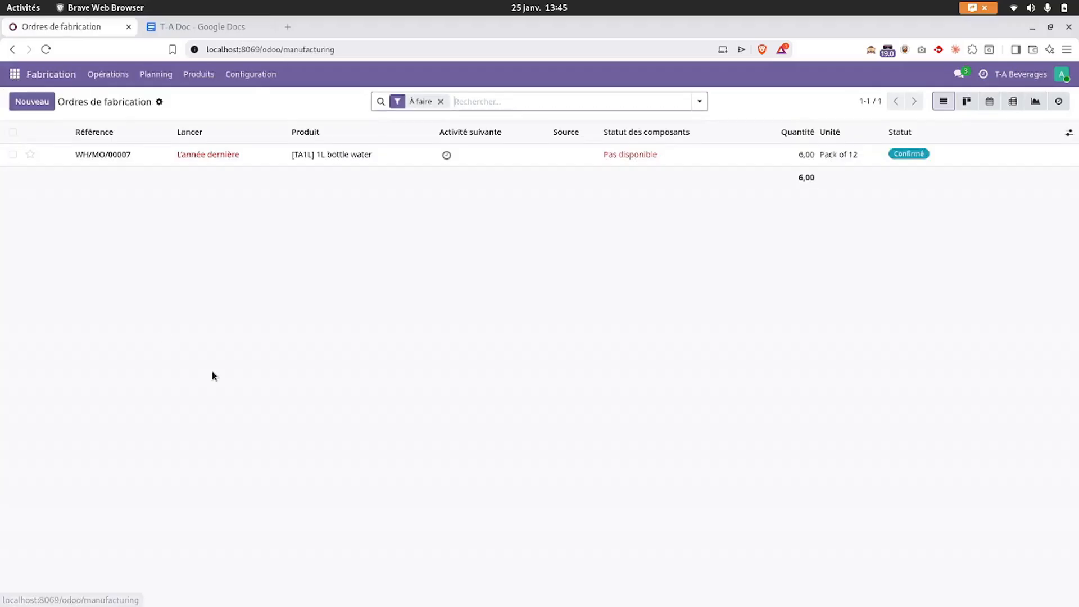
pyautogui.click(266, 156)
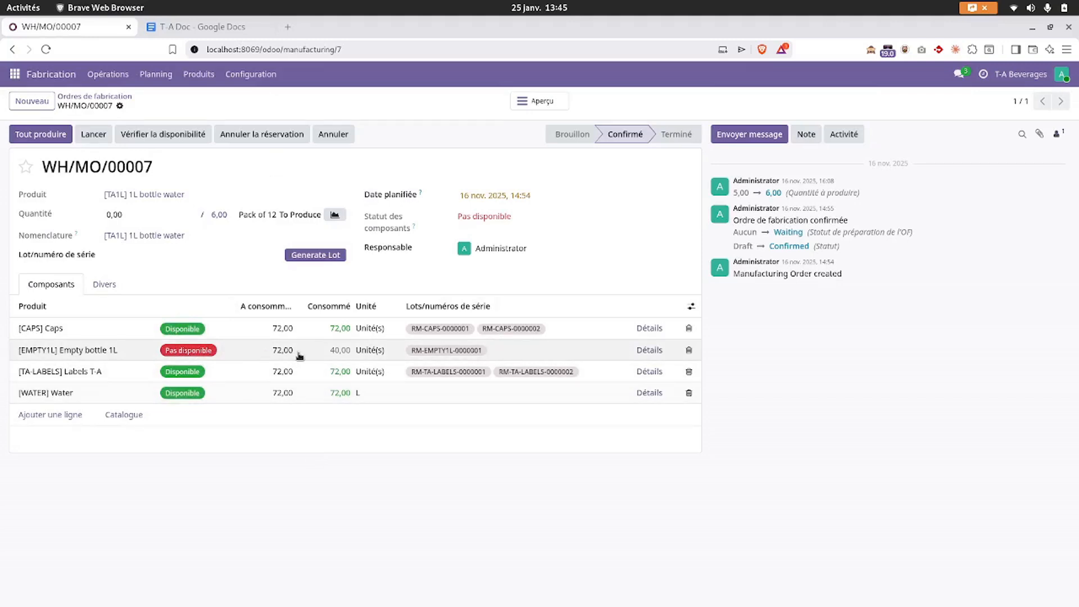
# - Check the lot details for the EMPTY1L component, then open the Empty bottle 1L product record
pyautogui.click(652, 352)
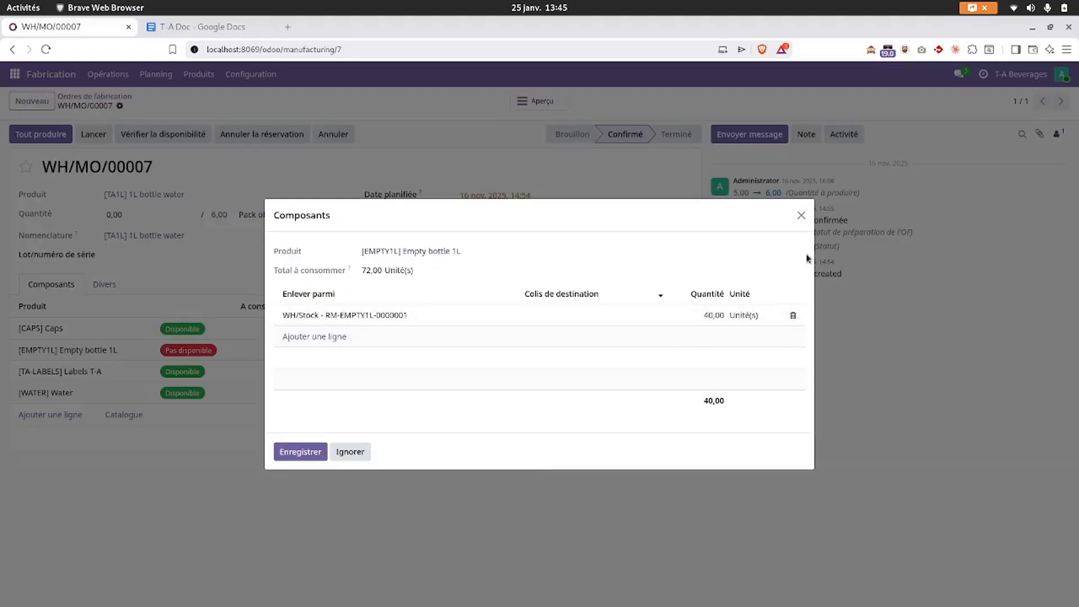
pyautogui.click(800, 216)
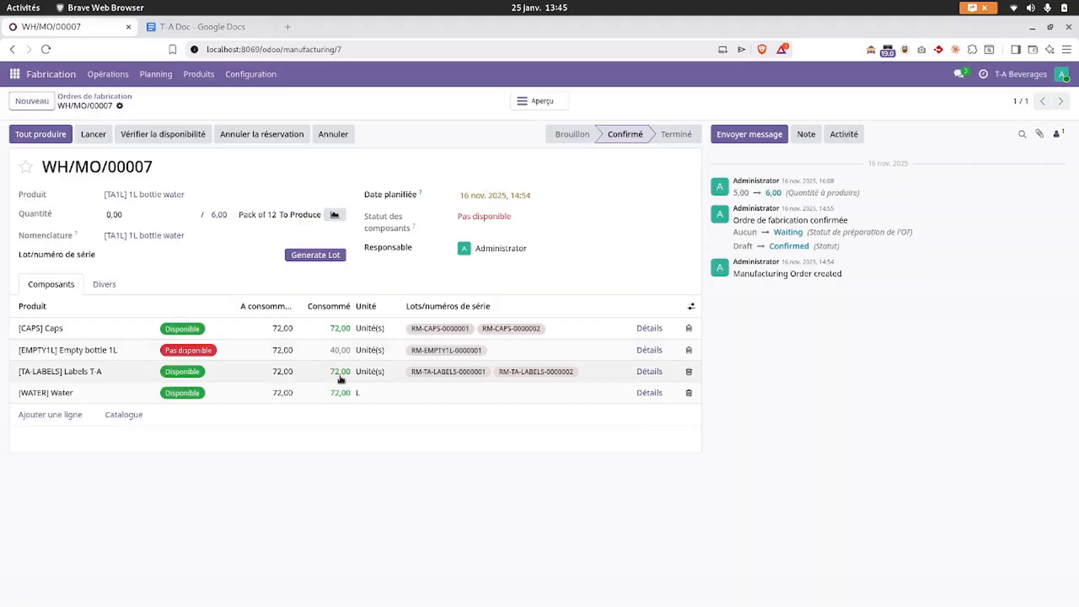
pyautogui.click(80, 351)
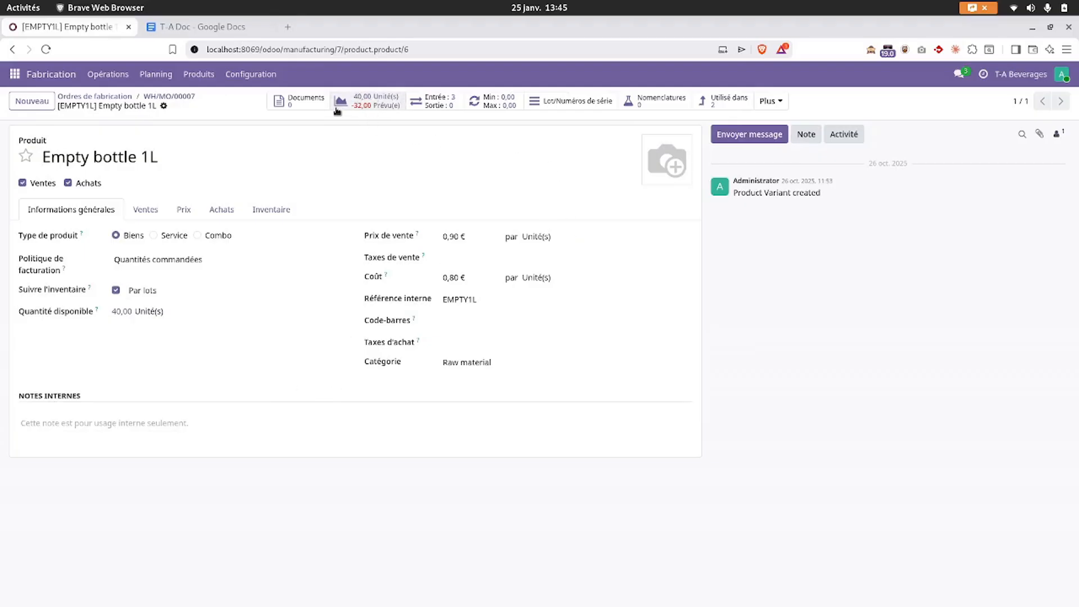
# - Review the Empty bottle 1L forecast: 72,00 outgoing, 40,00 available, -32,00 forecast; return to WH/MO/00007
pyautogui.click(373, 101)
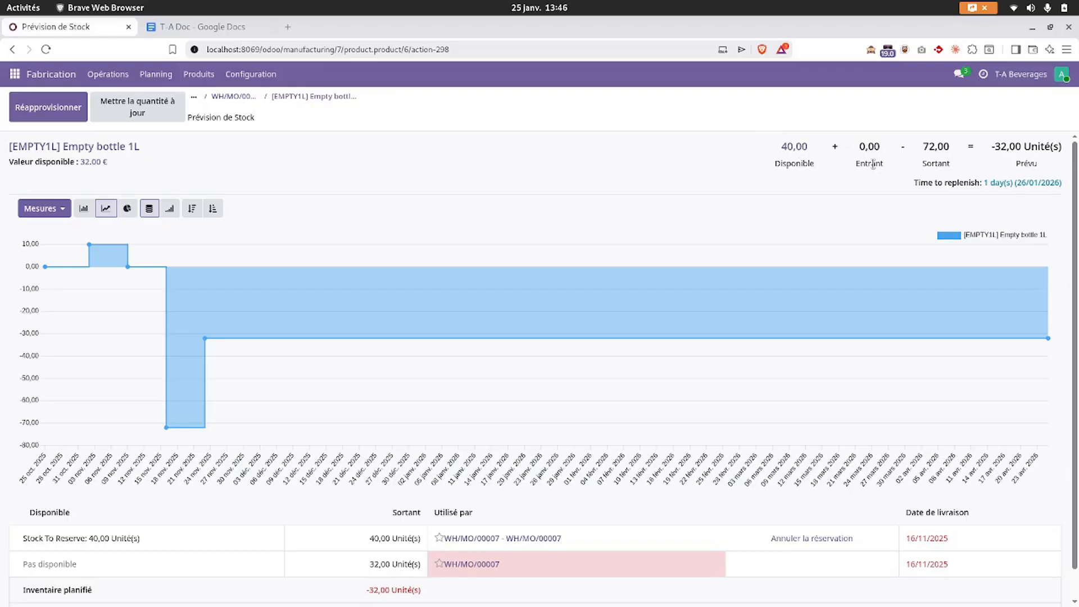
pyautogui.moveTo(923, 145); pyautogui.dragTo(945, 154)
pyautogui.click(912, 153)
pyautogui.moveTo(991, 151); pyautogui.dragTo(1023, 148)
pyautogui.tripleClick(1009, 147)
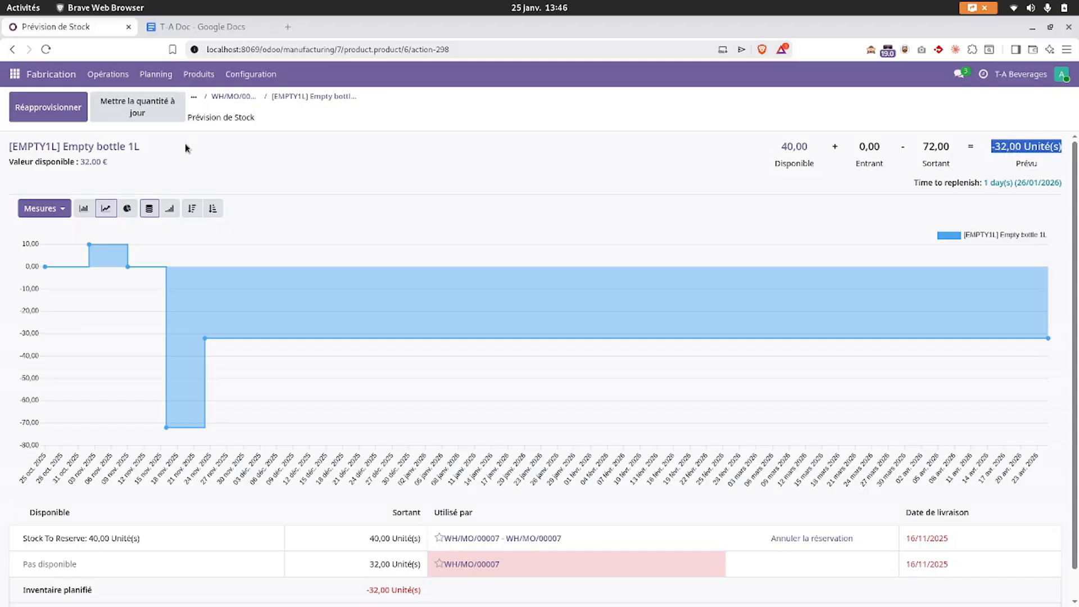
pyautogui.click(242, 98)
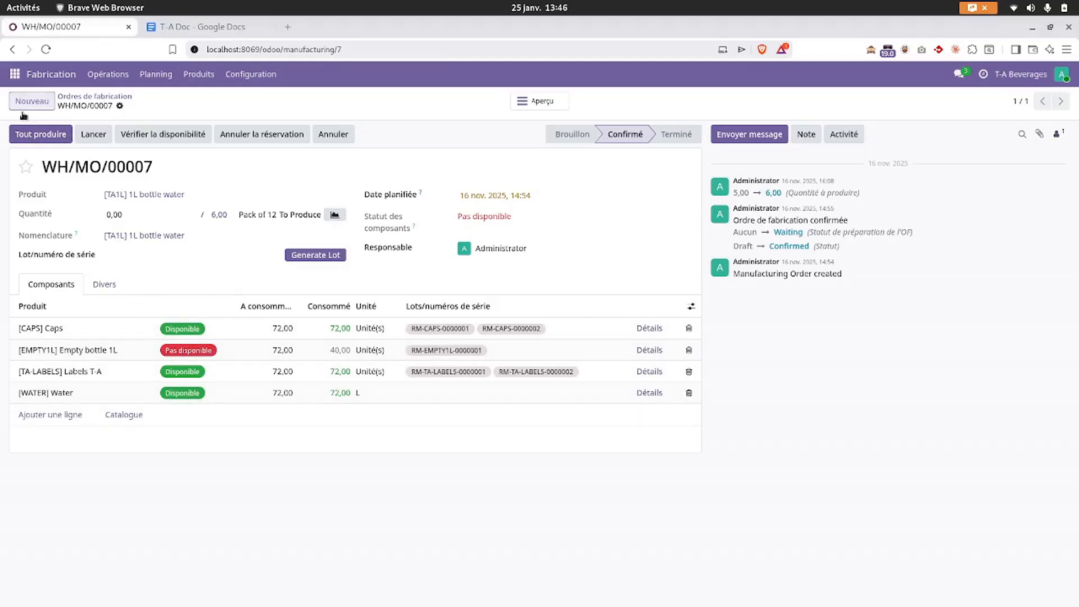
# - Open the WH/MO/00007 overview (244,80 €) and expand the Empty bottle 1L row showing 32,00 to order
pyautogui.click(529, 103)
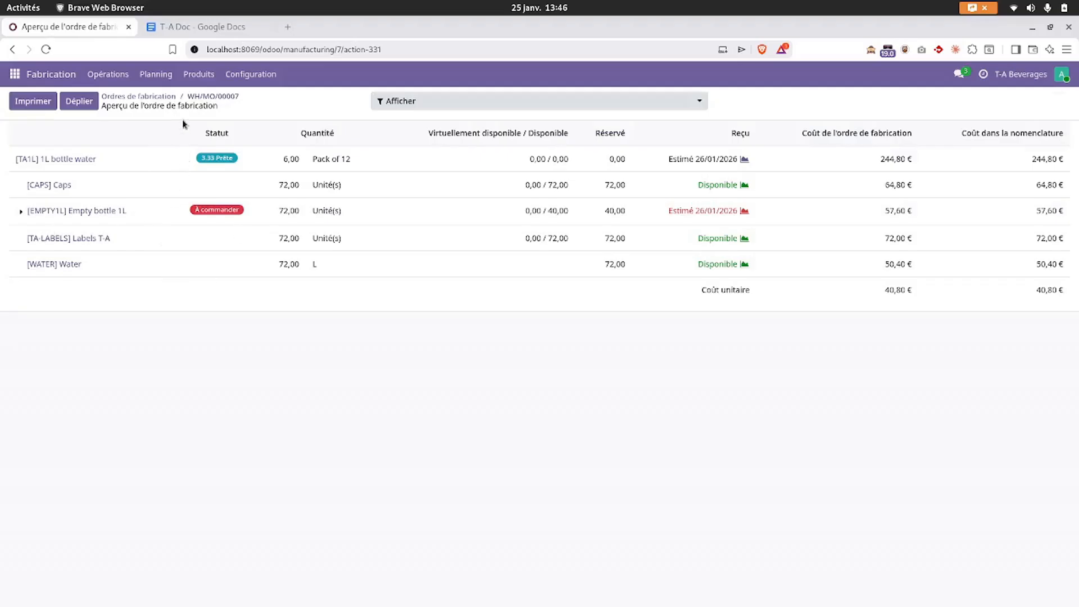
pyautogui.click(21, 210)
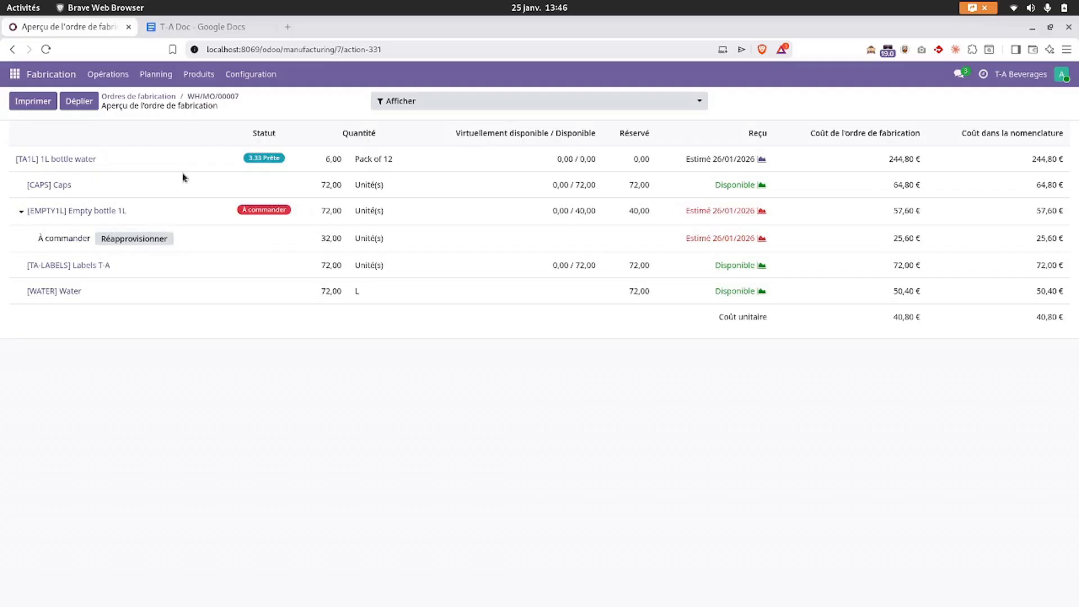
pyautogui.click(204, 94)
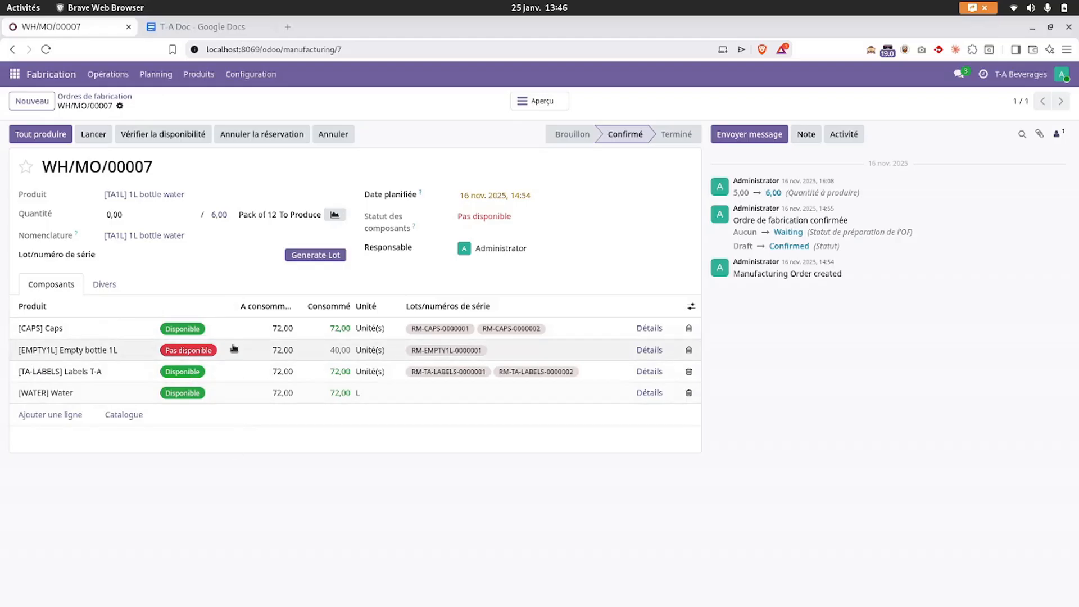
pyautogui.click(534, 102)
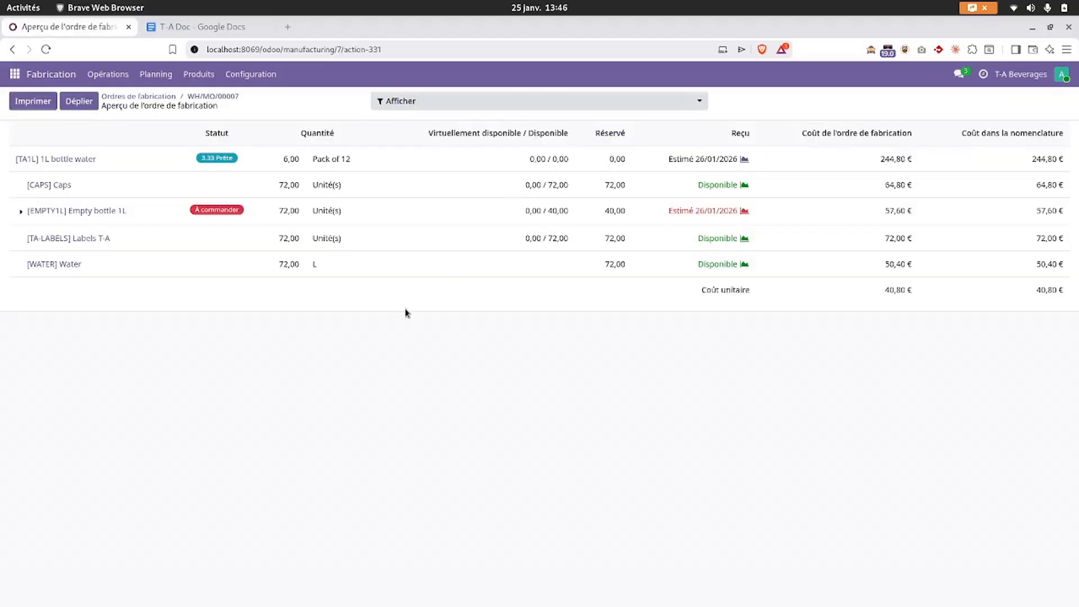
pyautogui.click(464, 105)
pyautogui.click(322, 105)
pyautogui.click(20, 212)
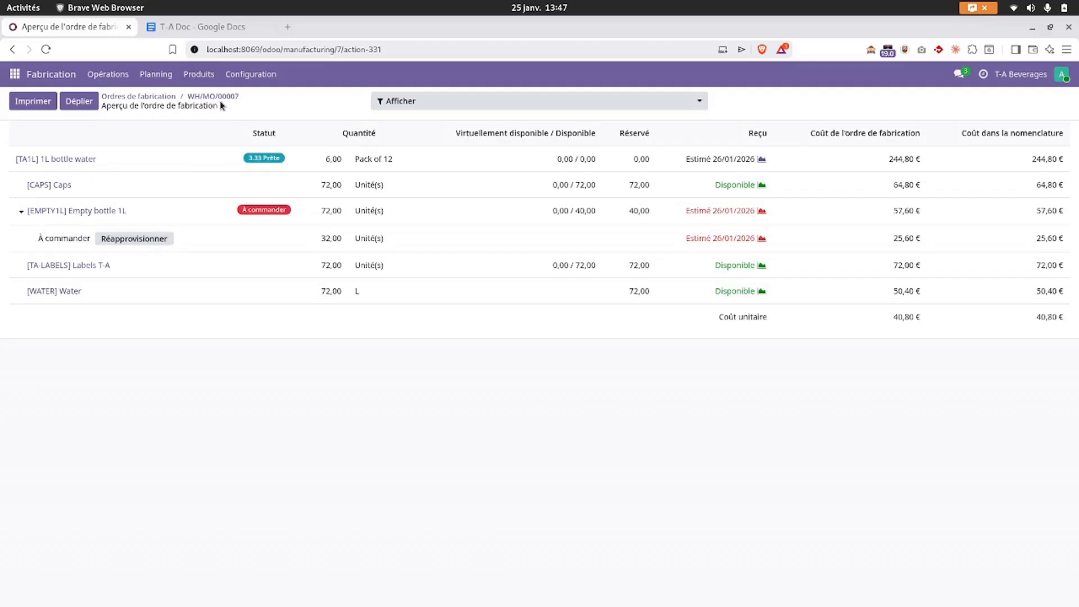
pyautogui.click(199, 74)
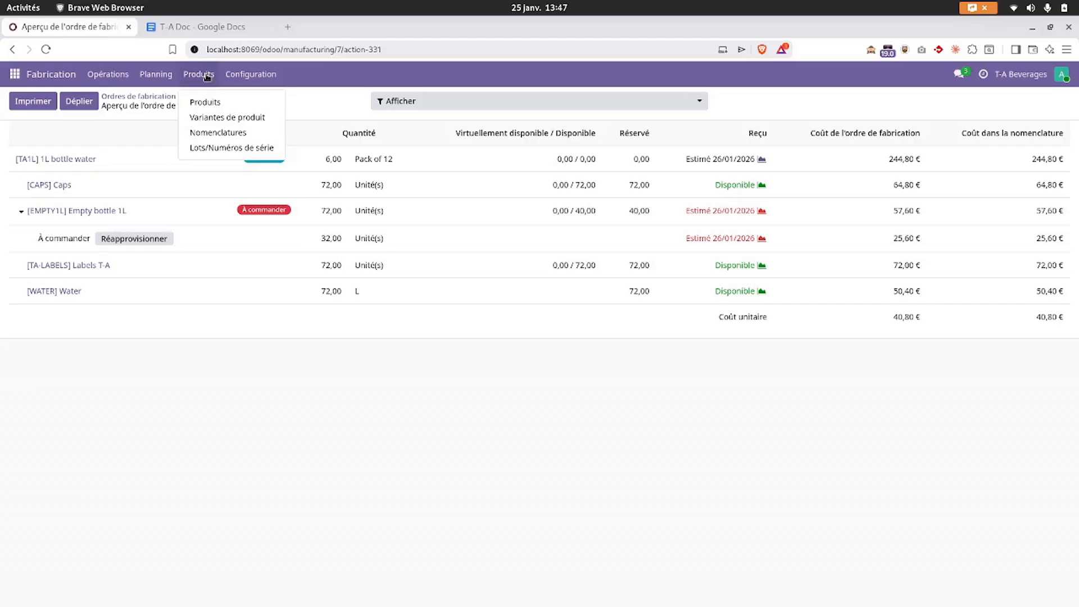
# - Open the [6P1L] BoM overview with Prévision on: 20,40 € cost, 38,00 empty 1L bottles to buy
pyautogui.click(217, 133)
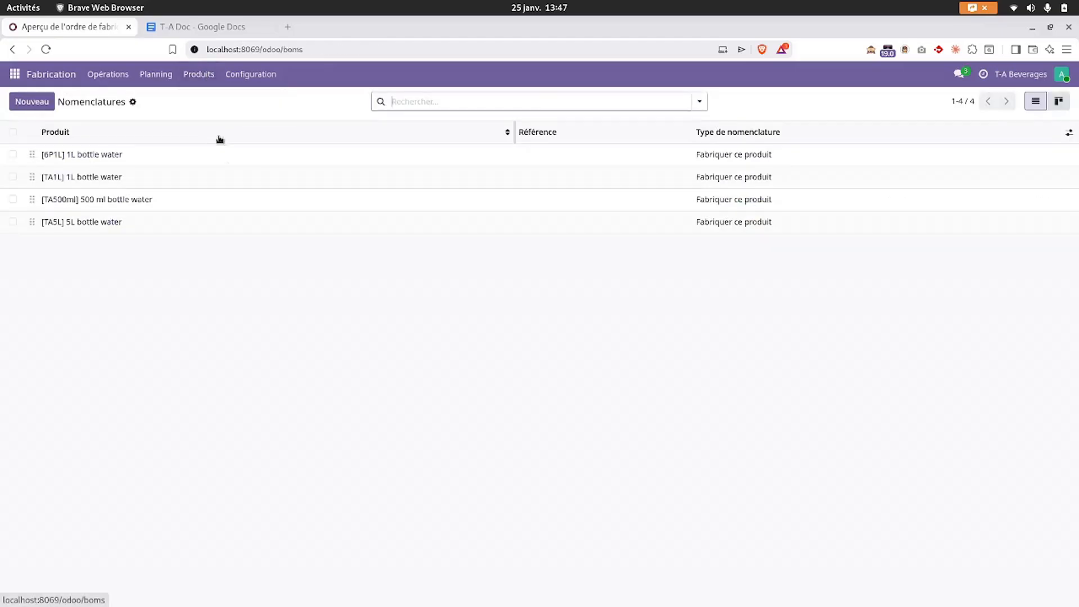
pyautogui.click(171, 155)
pyautogui.click(515, 107)
pyautogui.click(539, 101)
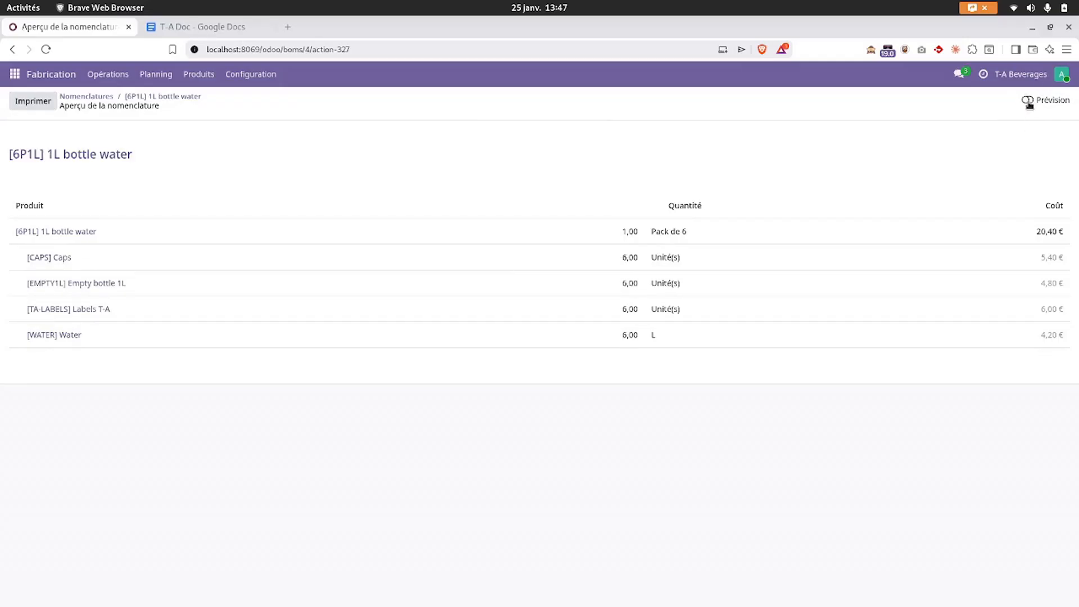
pyautogui.click(1028, 101)
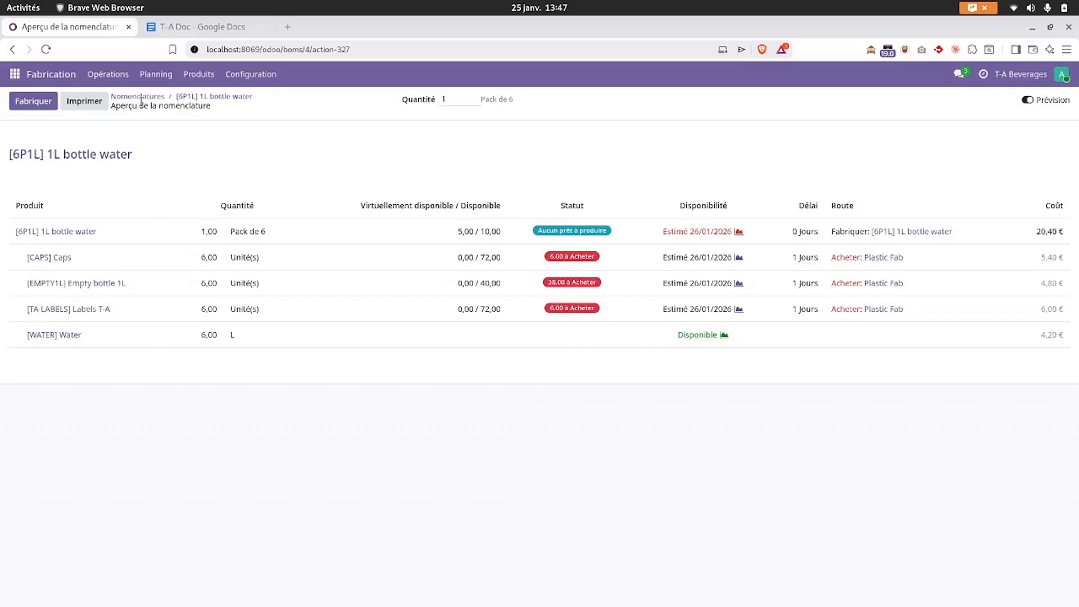
pyautogui.click(106, 77)
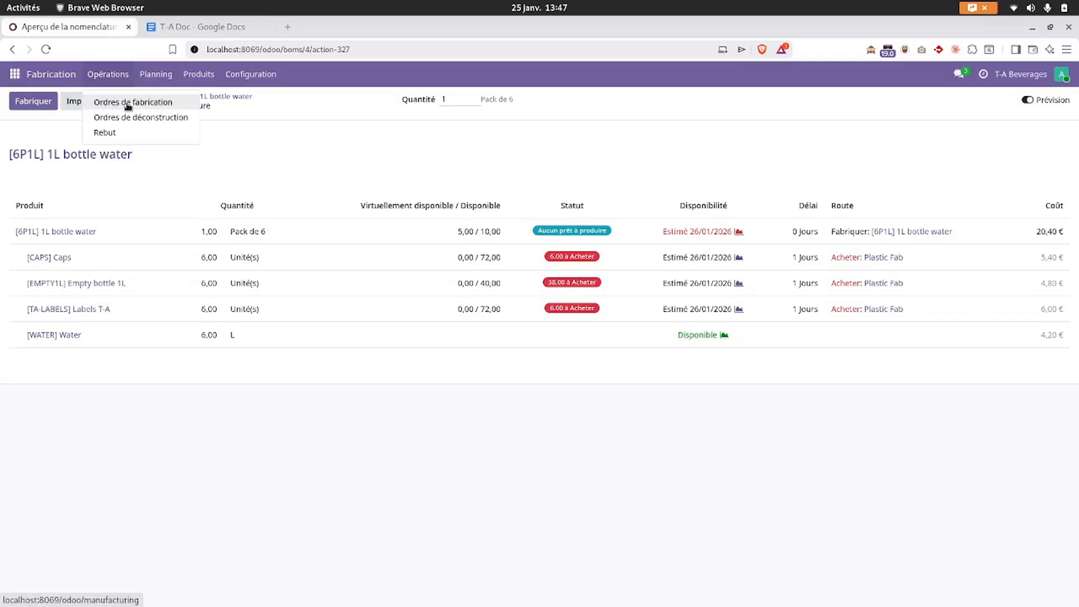
# - Open the overview of manufacturing order WH/MO/00007
pyautogui.click(127, 103)
pyautogui.click(253, 154)
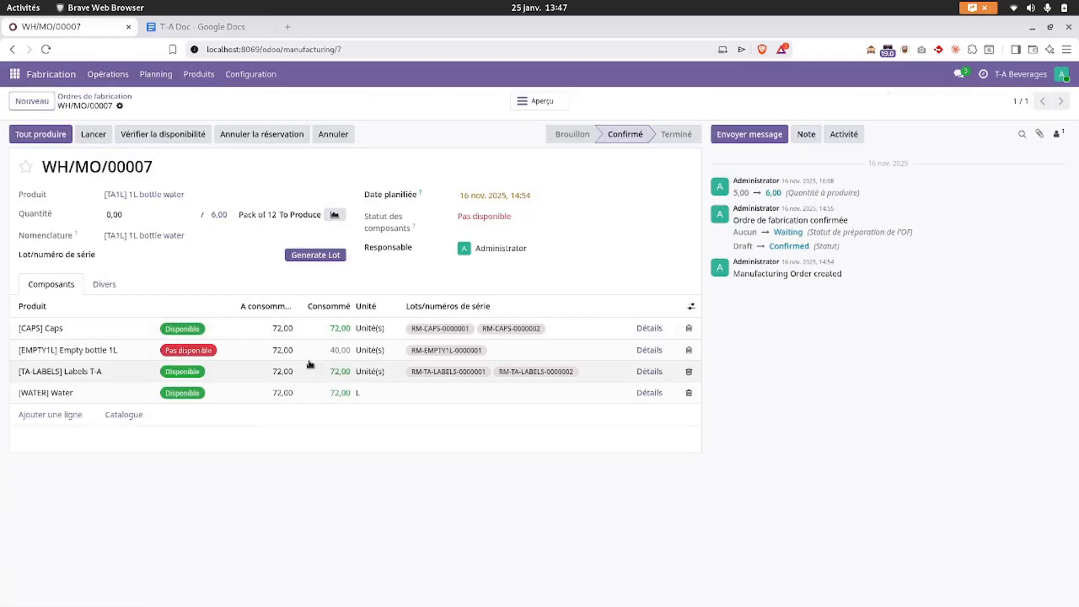
pyautogui.click(531, 101)
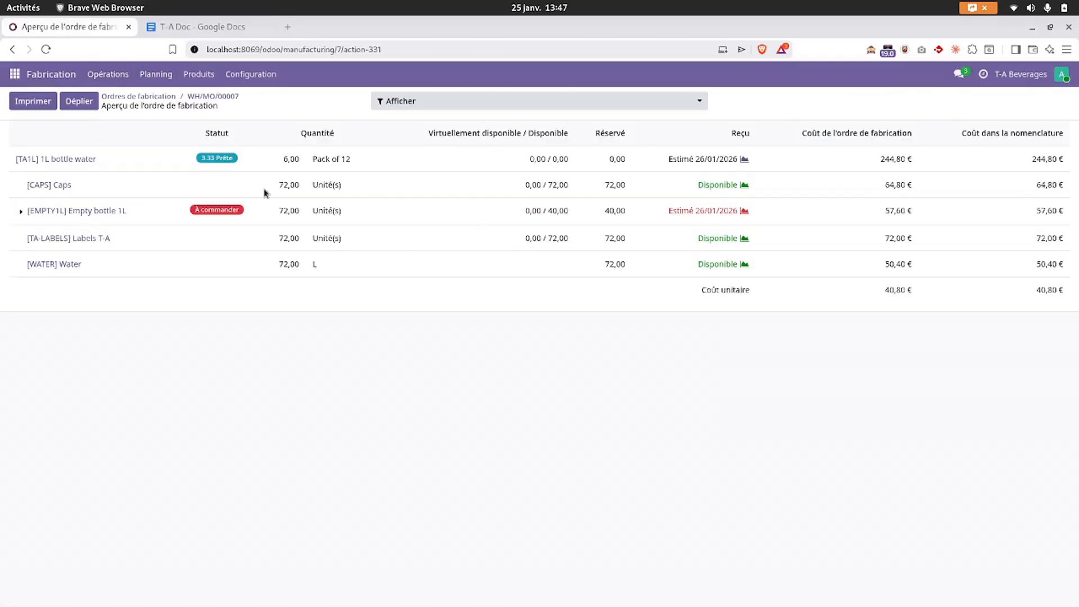
# - Preview restocking the 32 missing Empty bottle 1L via route Acheter, then dismiss it unconfirmed
pyautogui.click(21, 212)
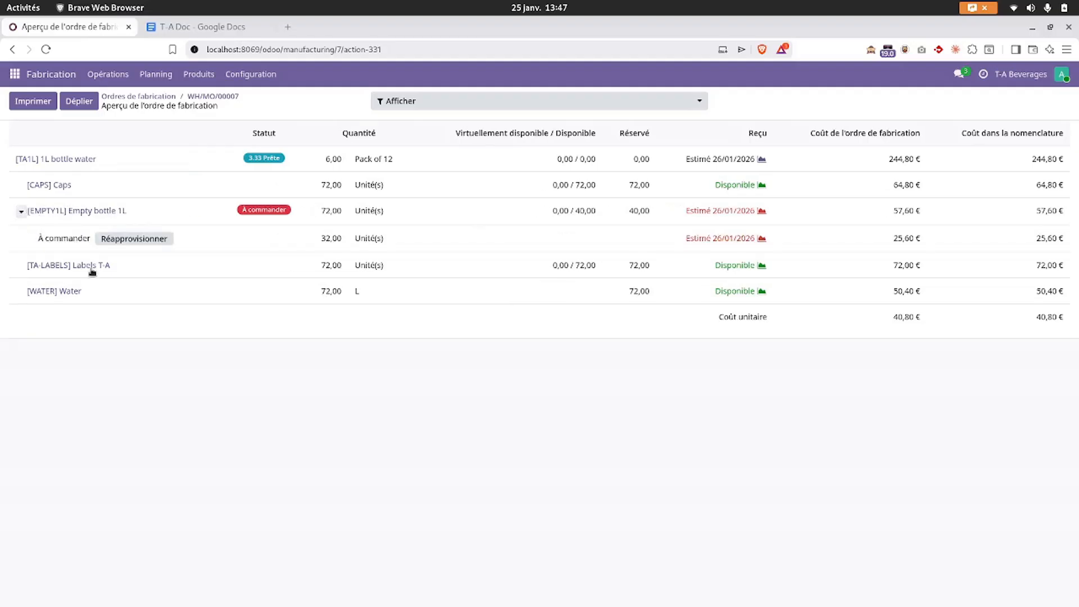
pyautogui.click(134, 238)
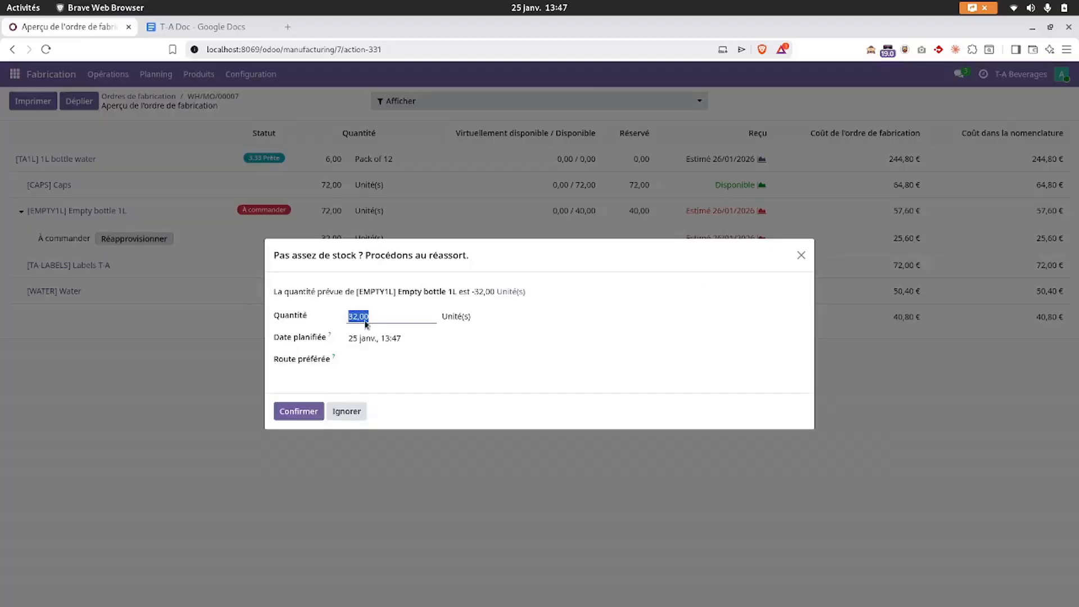
pyautogui.click(369, 362)
pyautogui.click(373, 380)
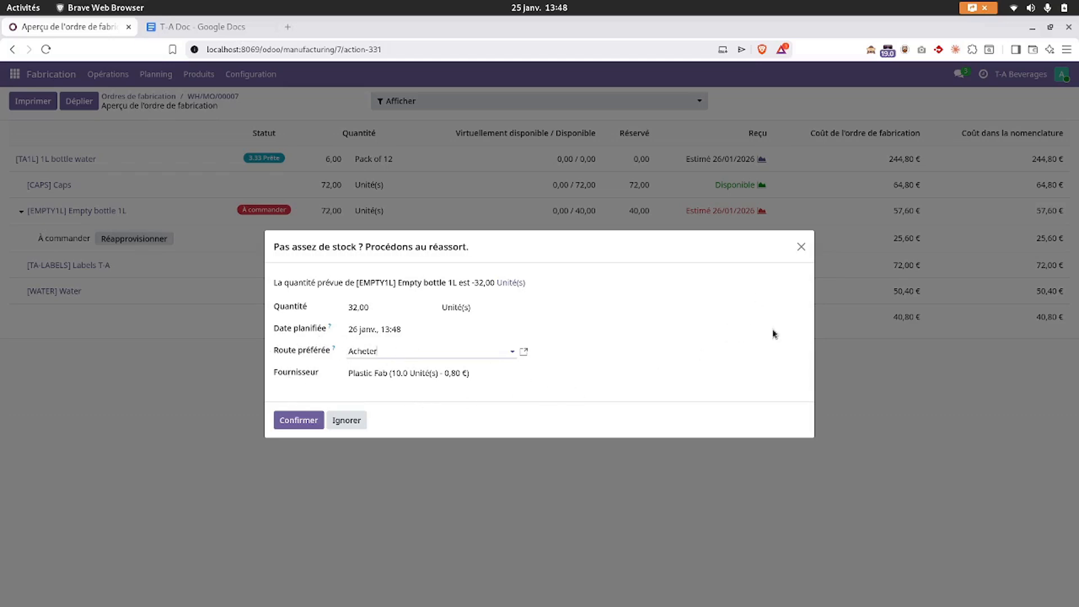
pyautogui.click(799, 250)
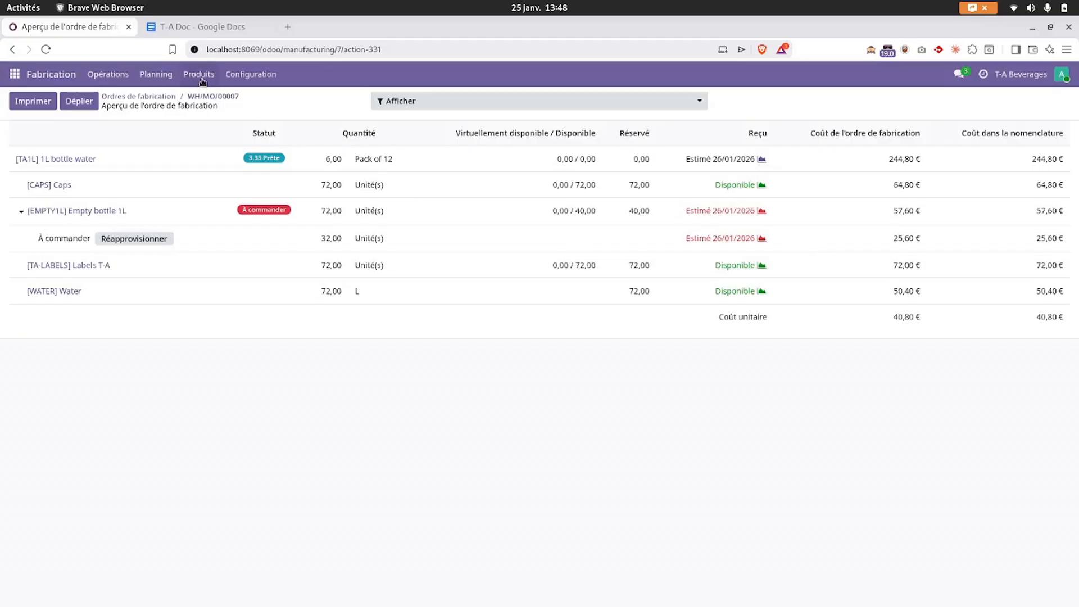
# - Show all products grouped by Catégorie de produits
pyautogui.click(202, 79)
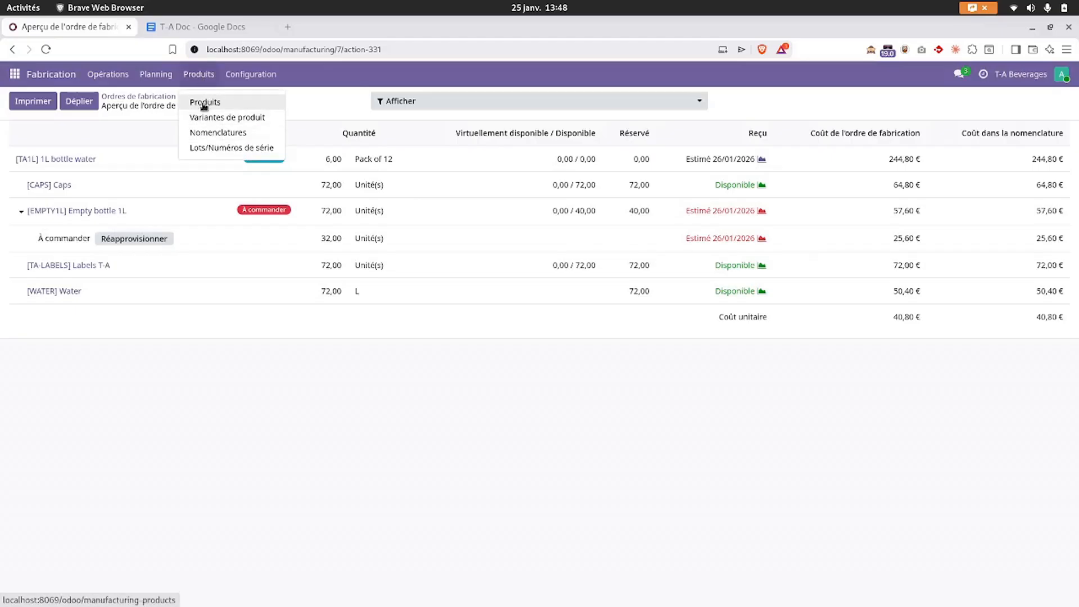
pyautogui.click(205, 101)
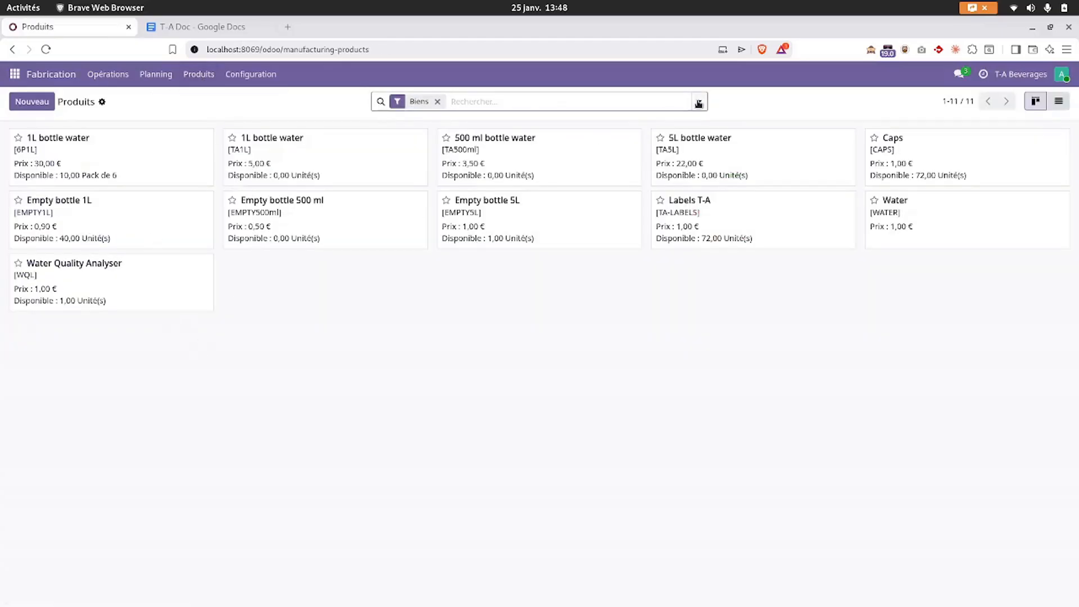
pyautogui.click(699, 103)
pyautogui.click(436, 167)
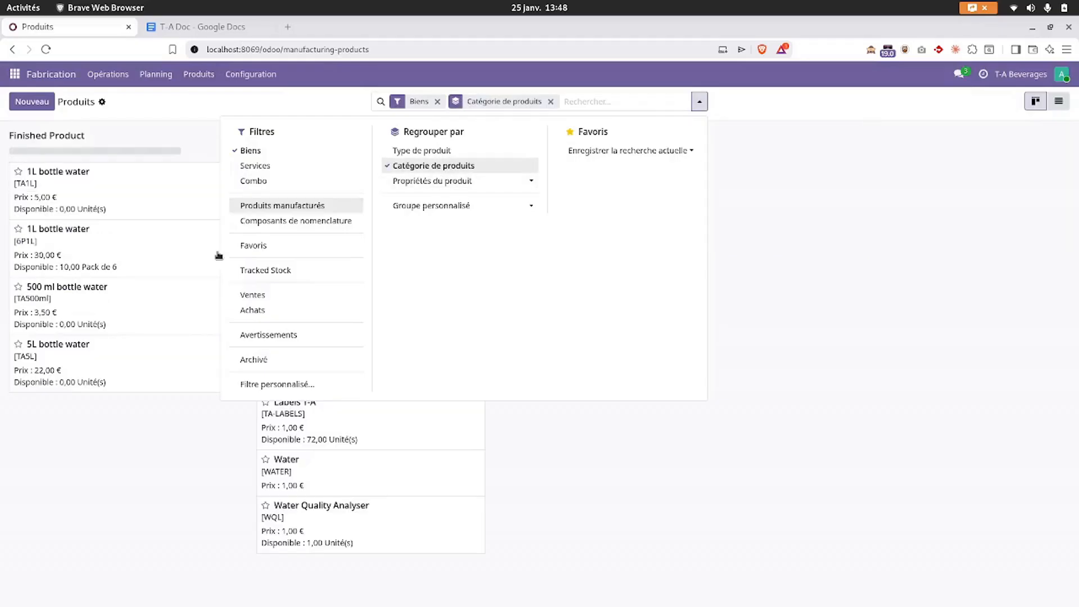
pyautogui.click(219, 256)
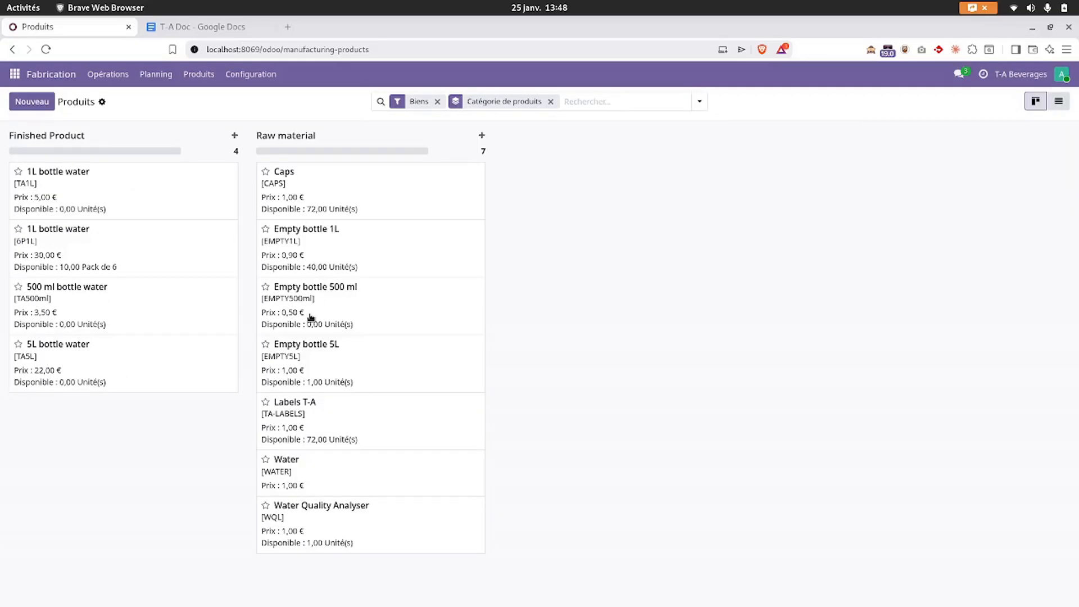
# - Open Empty bottle 1L's Achats tab, showing supplier Plastic Fab at 0,80 EUR
pyautogui.click(362, 245)
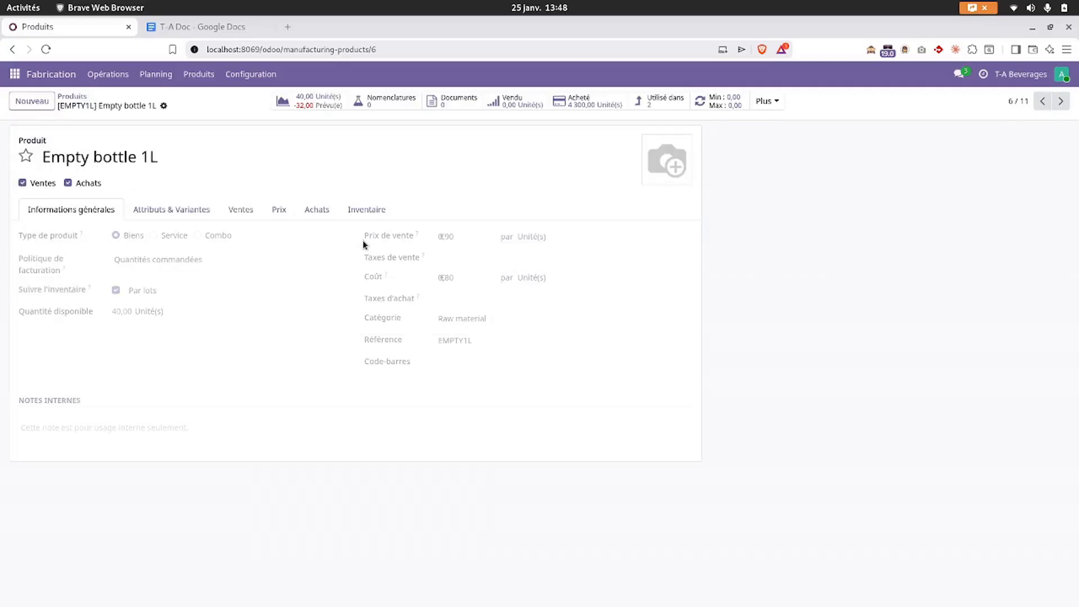
pyautogui.click(316, 212)
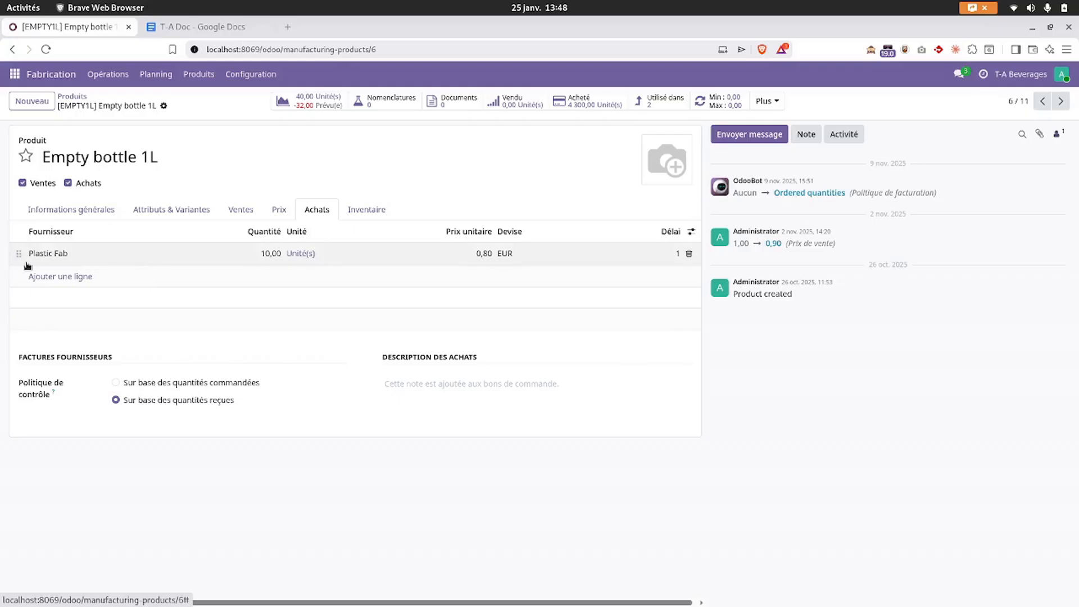
pyautogui.click(66, 159)
pyautogui.moveTo(65, 159); pyautogui.dragTo(158, 159)
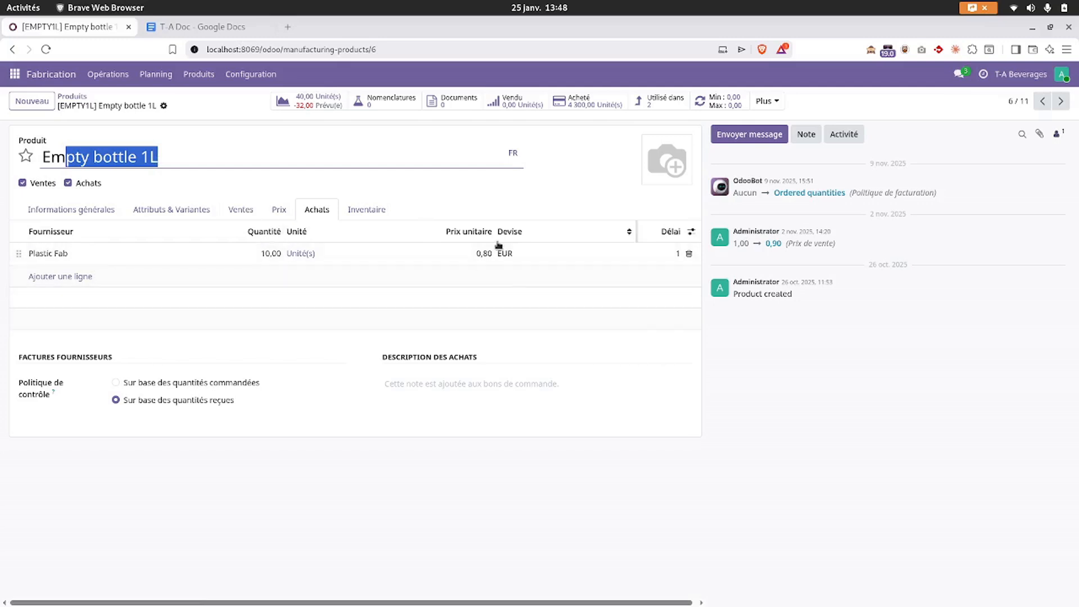
pyautogui.click(333, 469)
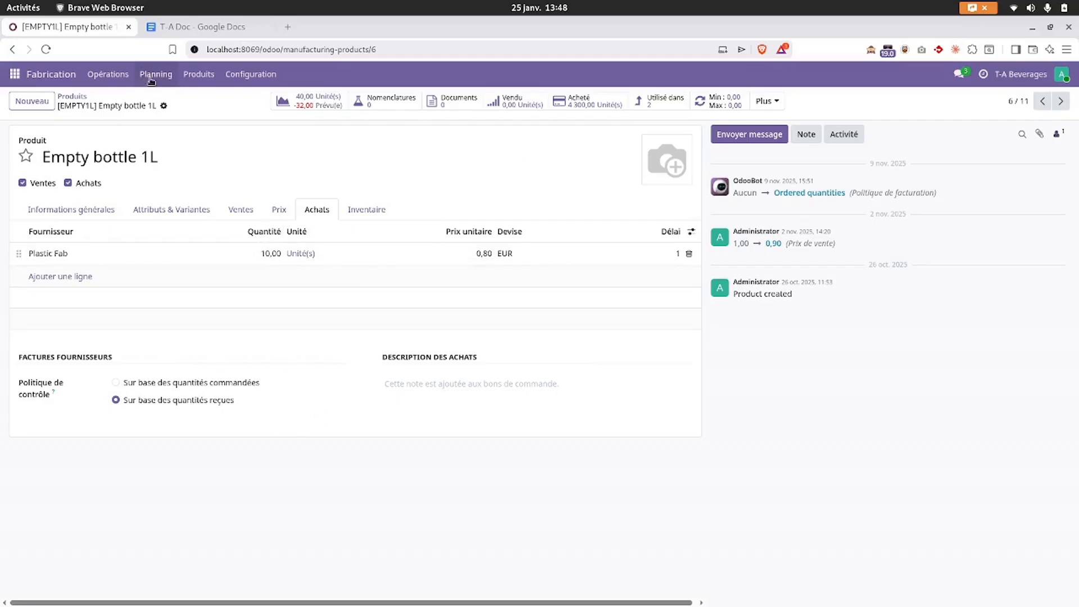
pyautogui.click(118, 77)
# - Open WH/MO/00007's overview and expand the Empty bottle 1L row
pyautogui.click(113, 103)
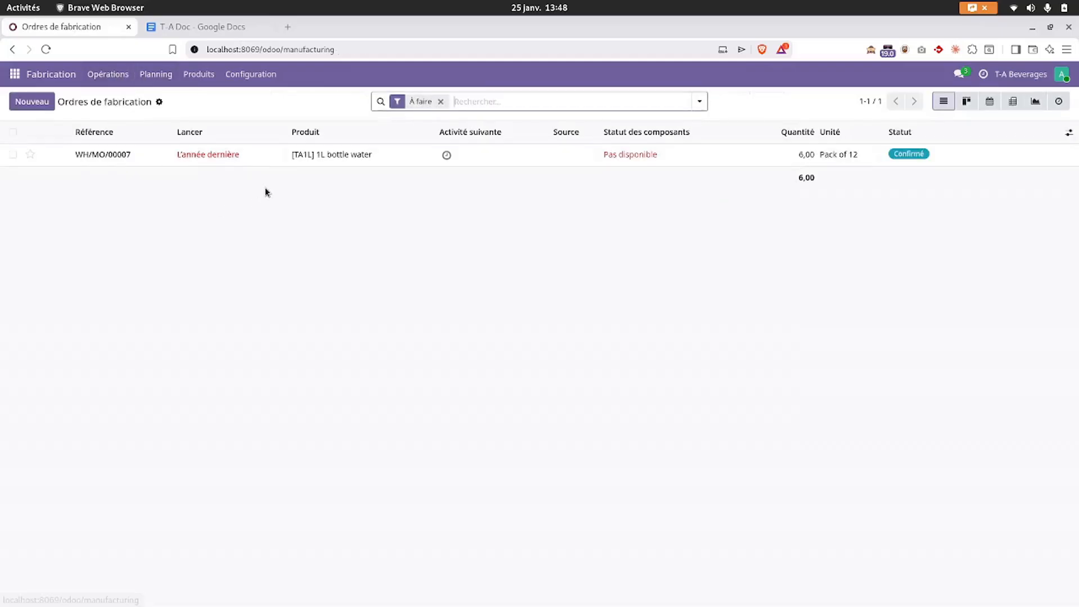
pyautogui.click(300, 157)
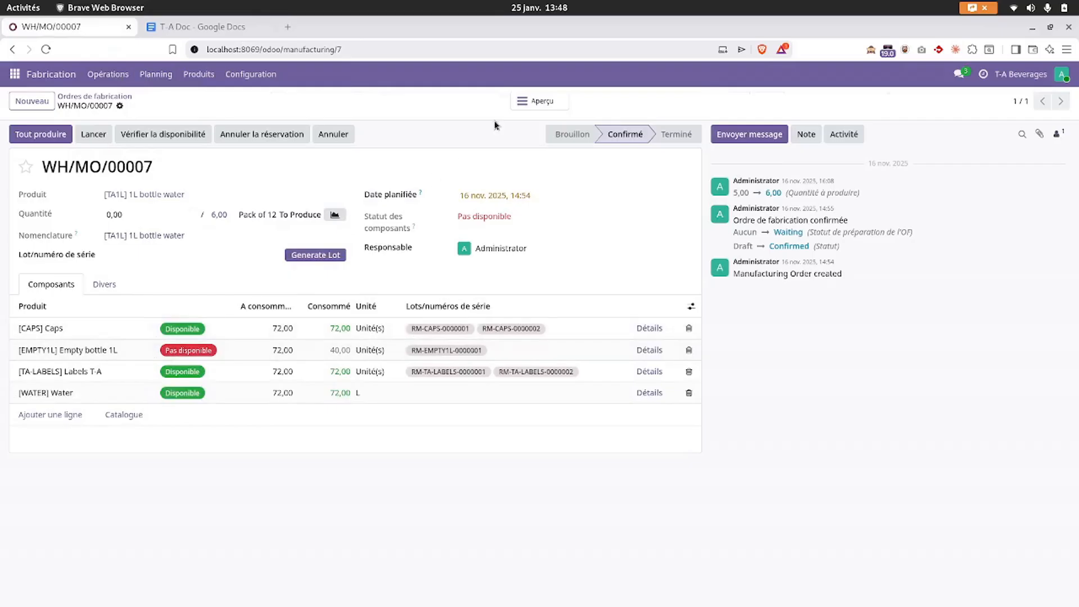
pyautogui.click(531, 102)
pyautogui.click(21, 212)
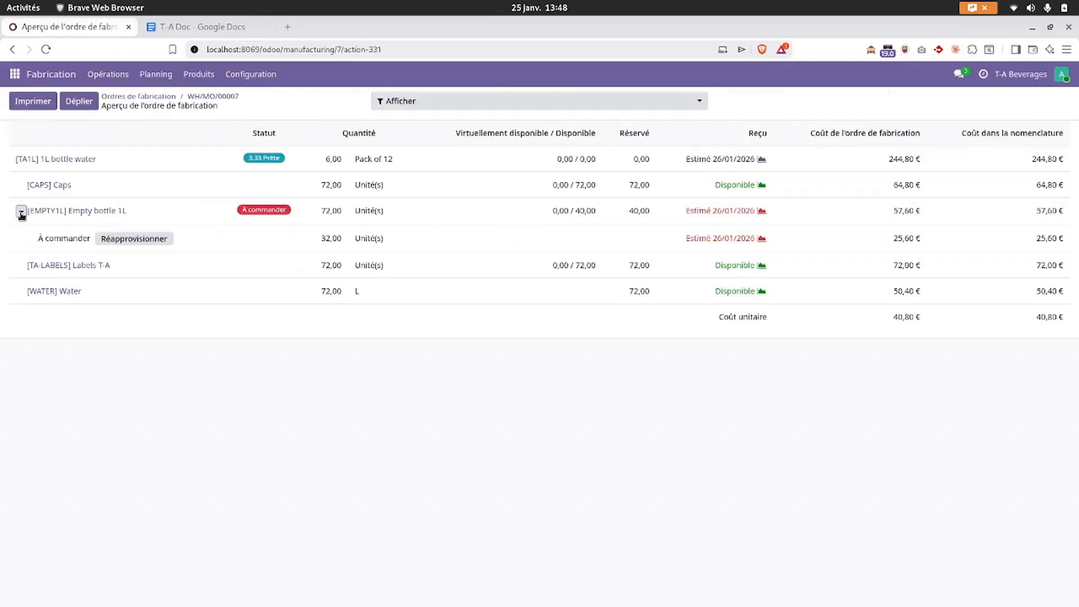
# - Confirm a purchase replenishment for the missing bottles and open the resulting quotation P00011
pyautogui.click(121, 239)
pyautogui.click(441, 360)
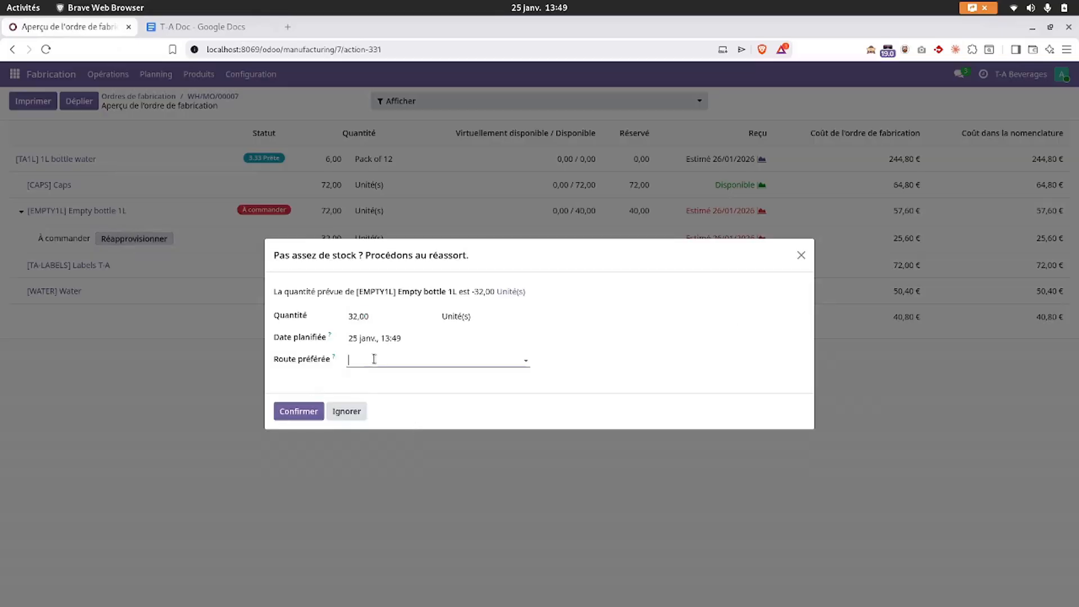
pyautogui.click(374, 380)
pyautogui.click(298, 411)
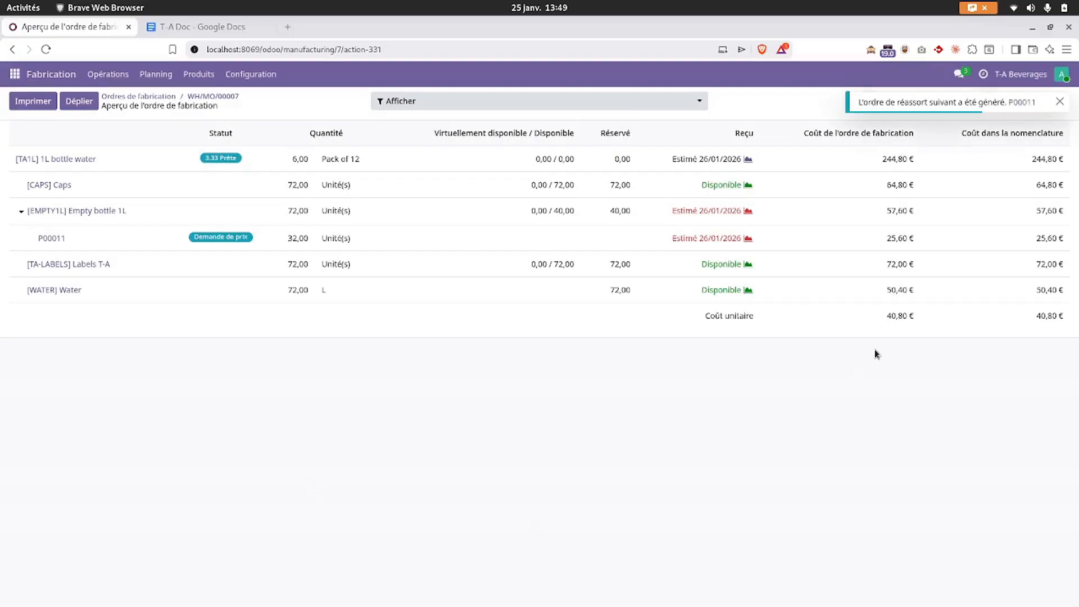
pyautogui.click(1022, 103)
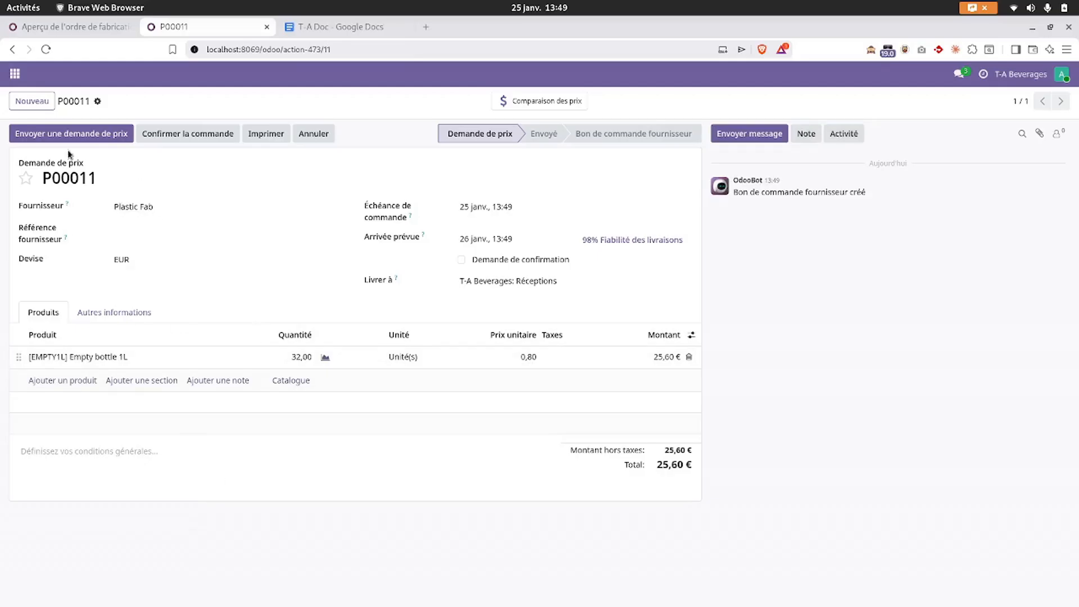
# - Confirm P00011 as a purchase order and view Empty bottle 1L's stock forecast
pyautogui.click(173, 135)
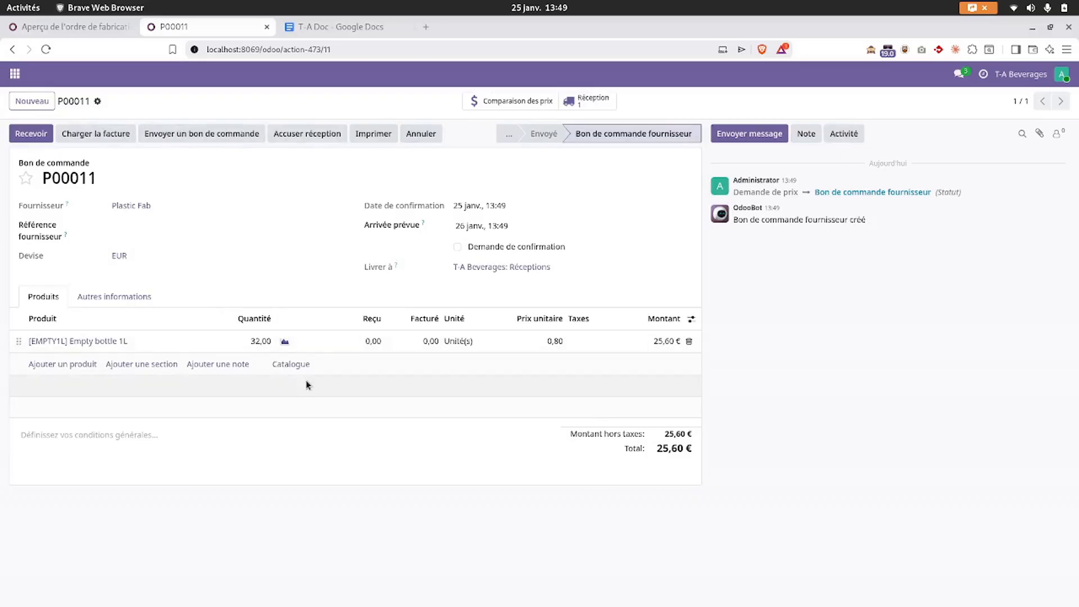
pyautogui.click(285, 343)
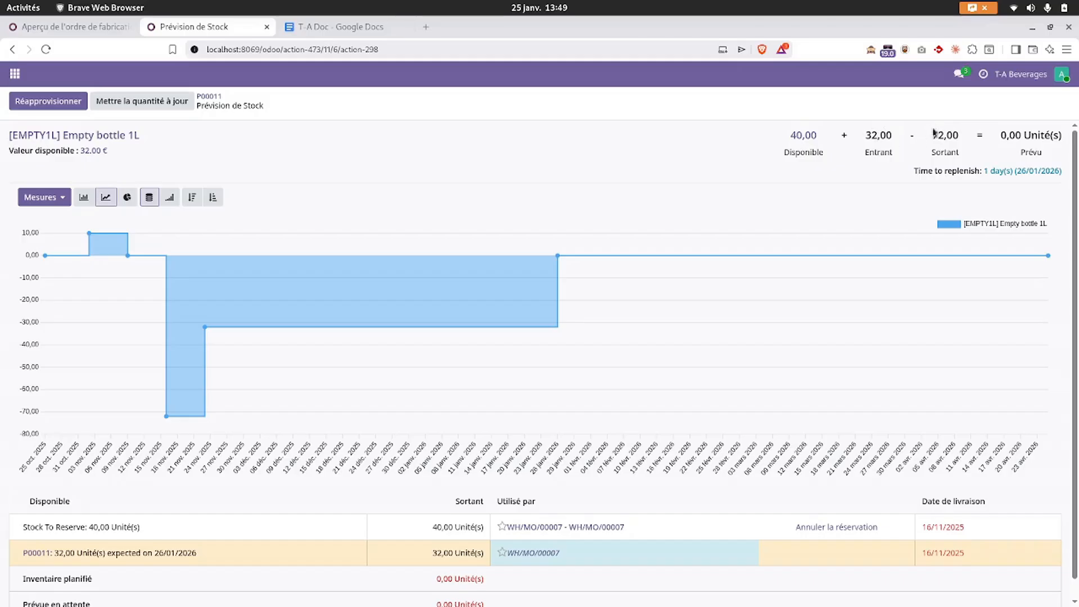
# - Review the forecast (32,00 incoming, 72,00 outgoing, 0,00 forecasted) and go back to P00011
pyautogui.moveTo(931, 135); pyautogui.dragTo(974, 143)
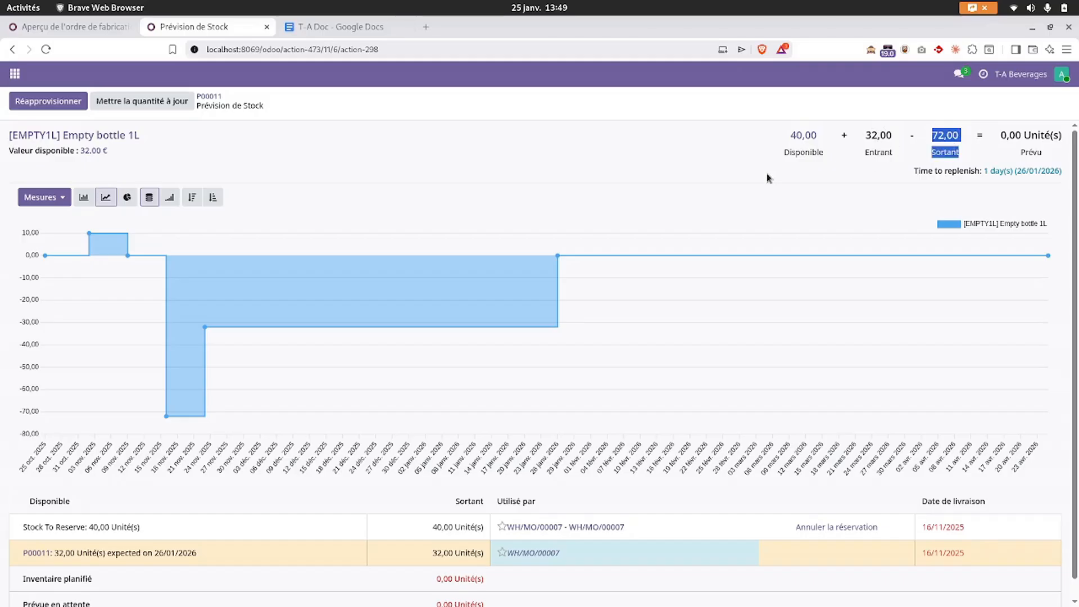
pyautogui.click(784, 160)
pyautogui.moveTo(1001, 135); pyautogui.dragTo(1038, 130)
pyautogui.click(1038, 140)
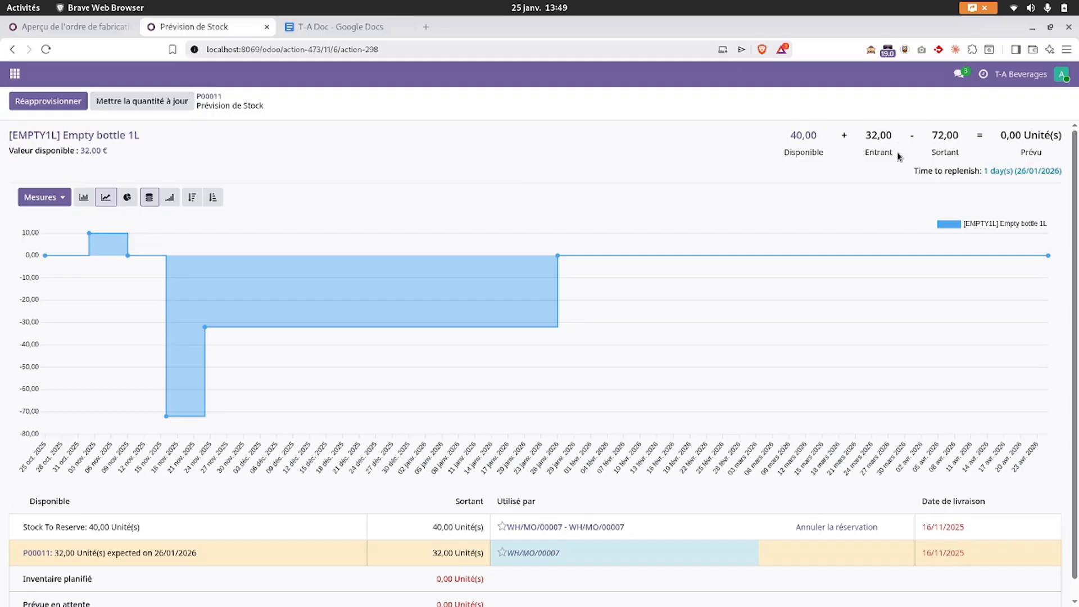
pyautogui.click(208, 96)
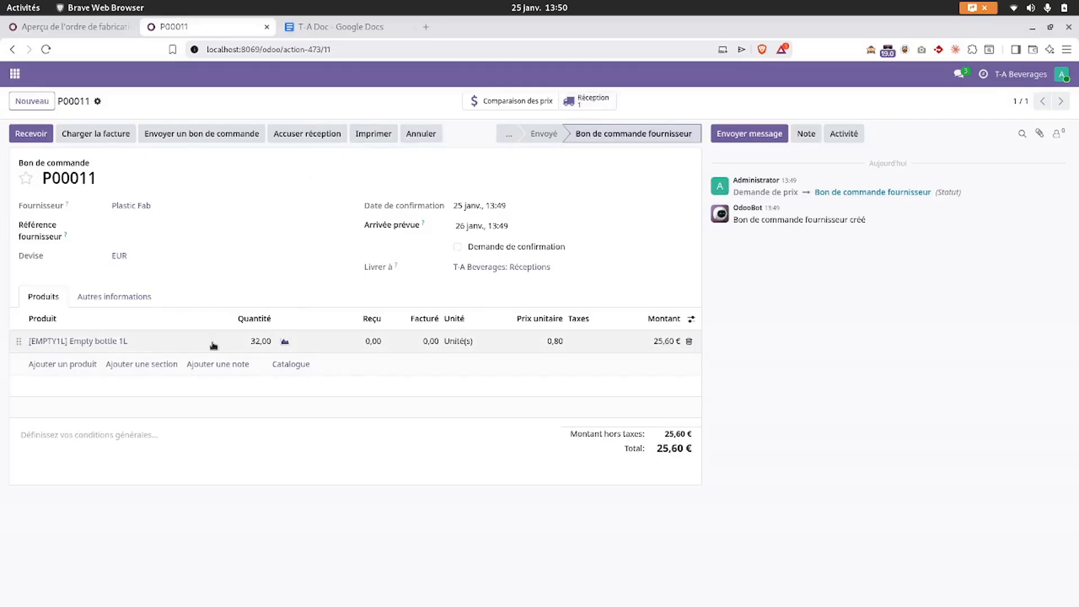
# - Open receipt WH/IN/00013 and generate lot XF-001 for the 32 bottles
pyautogui.click(23, 137)
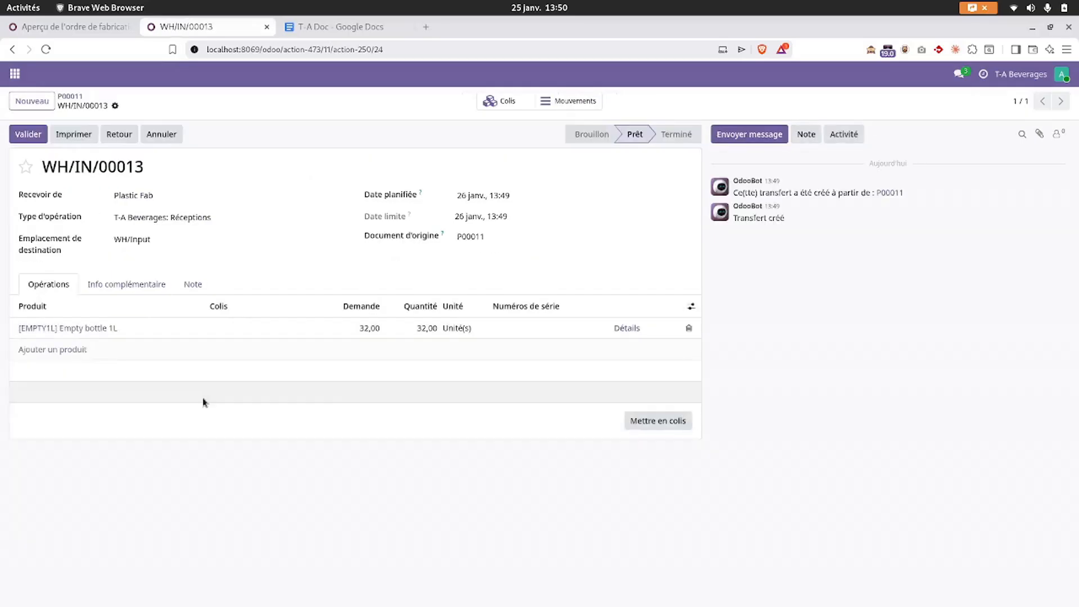
pyautogui.click(625, 328)
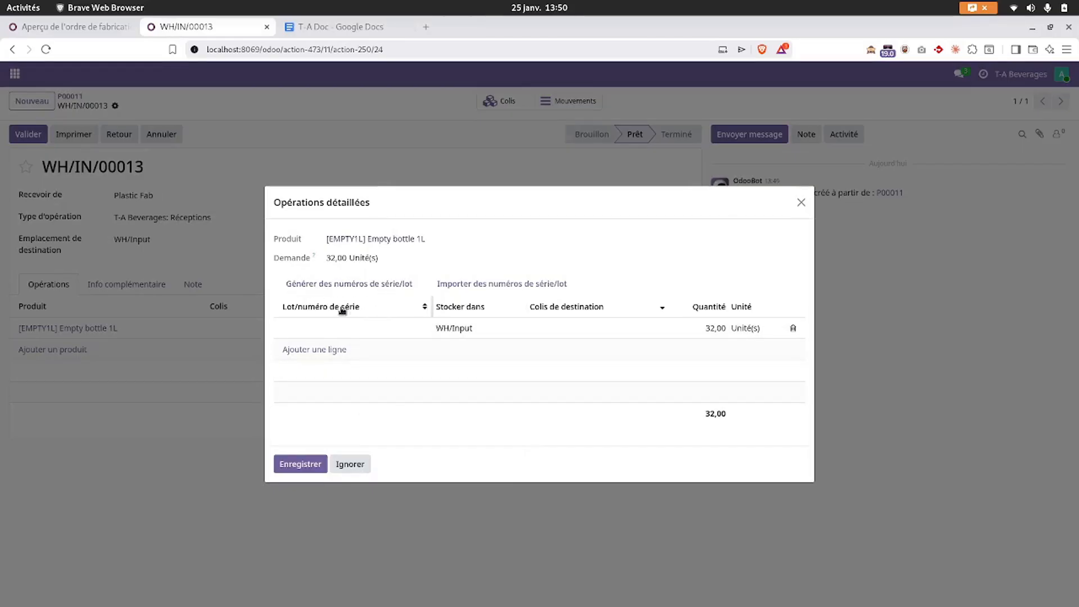
pyautogui.click(337, 286)
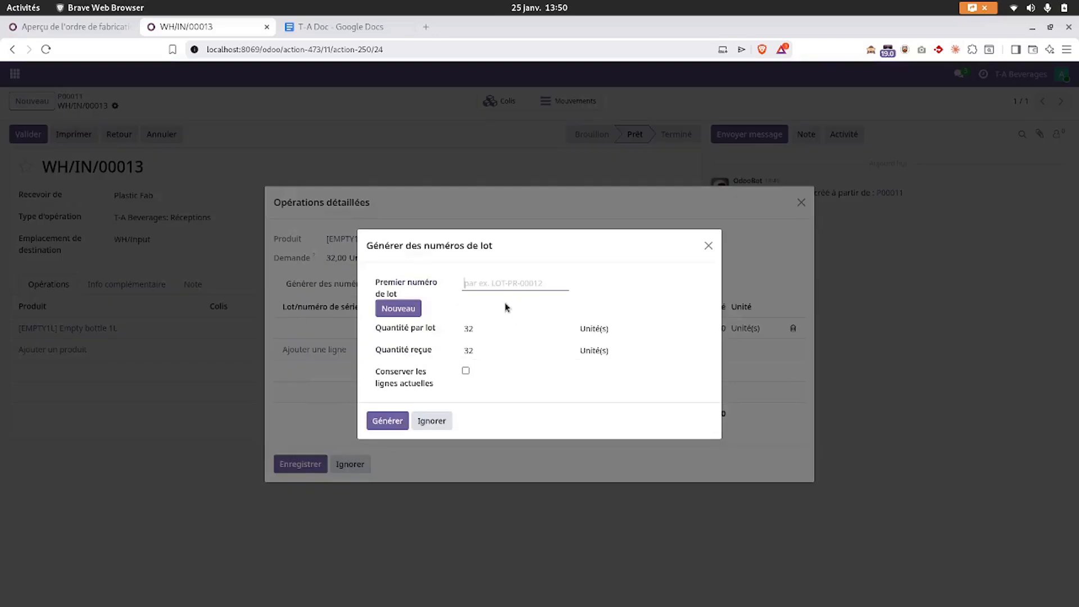
pyautogui.write('x')
pyautogui.click(388, 422)
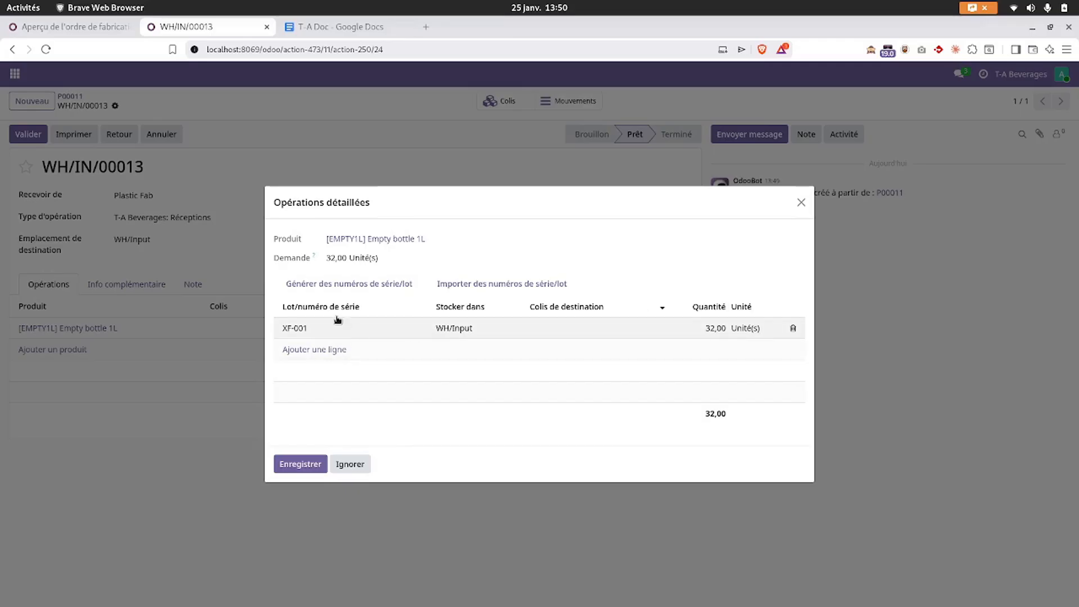
# - Delete the XF-001 lot number from the row and close the detailed operations
pyautogui.click(314, 331)
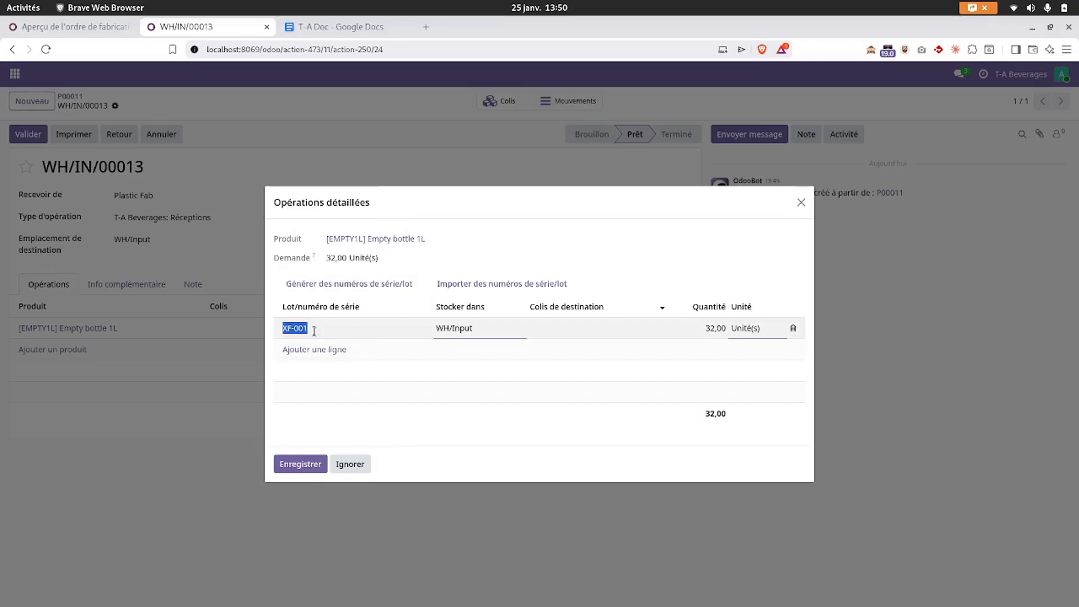
pyautogui.press('BackSpace')
pyautogui.click(497, 463)
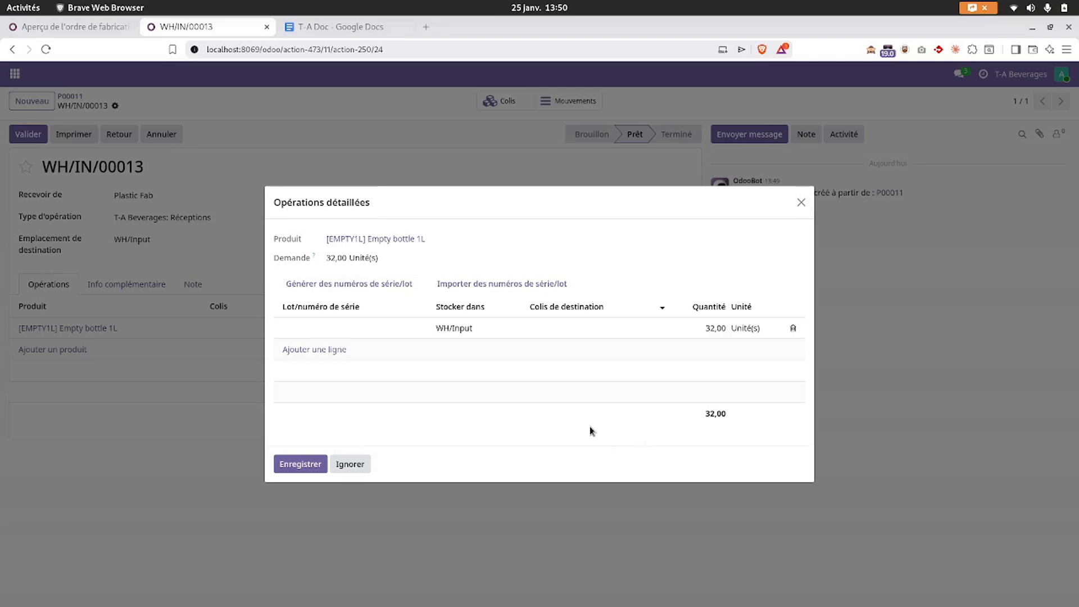
pyautogui.click(801, 201)
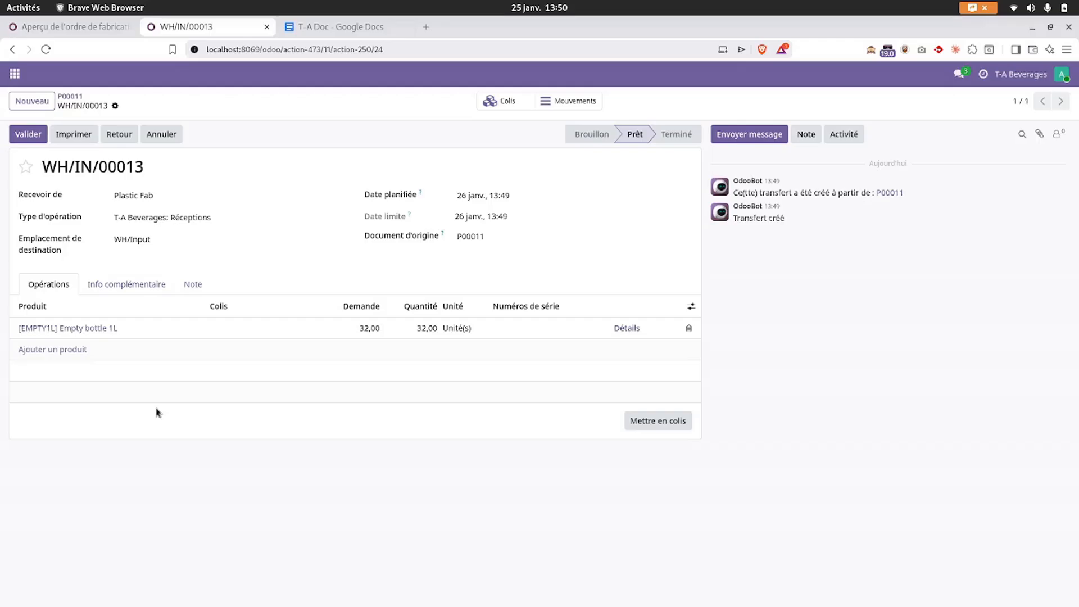
# - Attempt to validate WH/IN/00013, then reopen the bottle line's lot details after the missing-lot warning
pyautogui.click(28, 134)
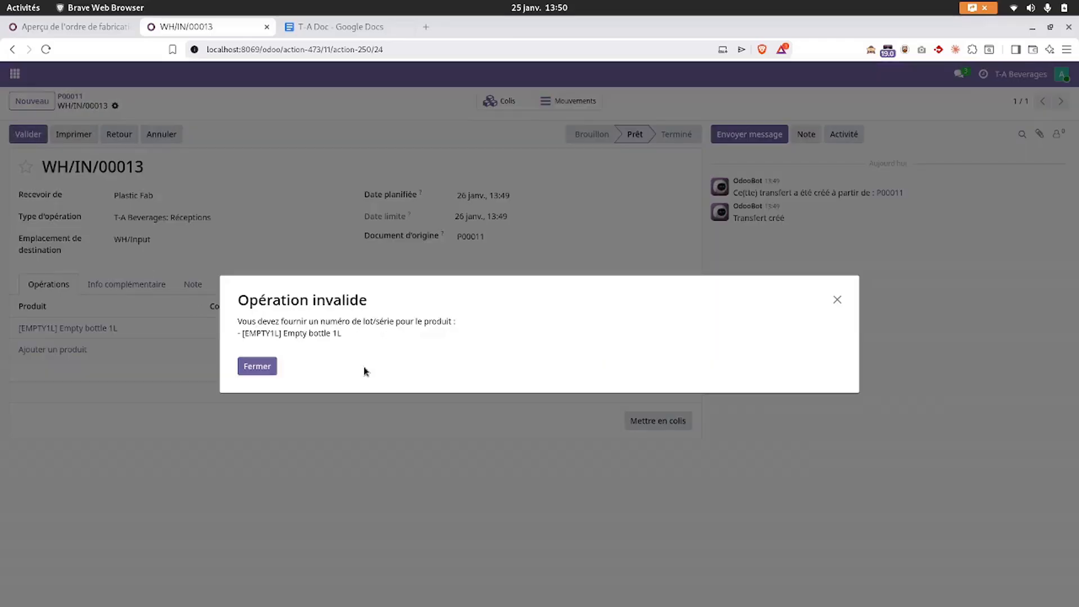
pyautogui.click(256, 367)
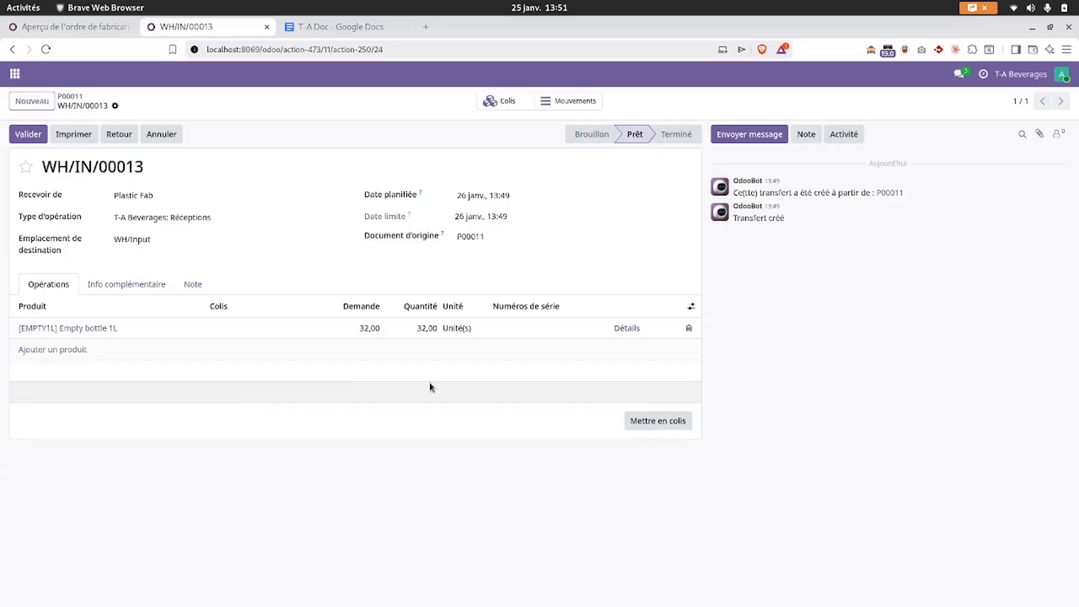
pyautogui.click(629, 328)
pyautogui.click(329, 331)
pyautogui.click(340, 285)
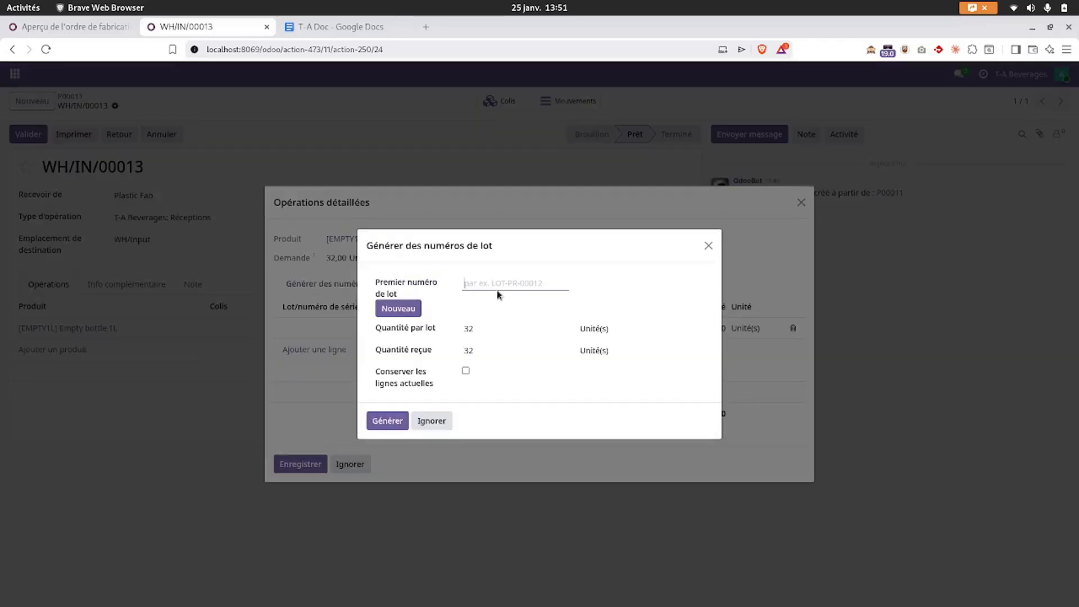
# - Assign lot XF-001 to the 32 received bottles and validate the receipt
pyautogui.write('F')
pyautogui.press('BackSpace')
pyautogui.write('XF')
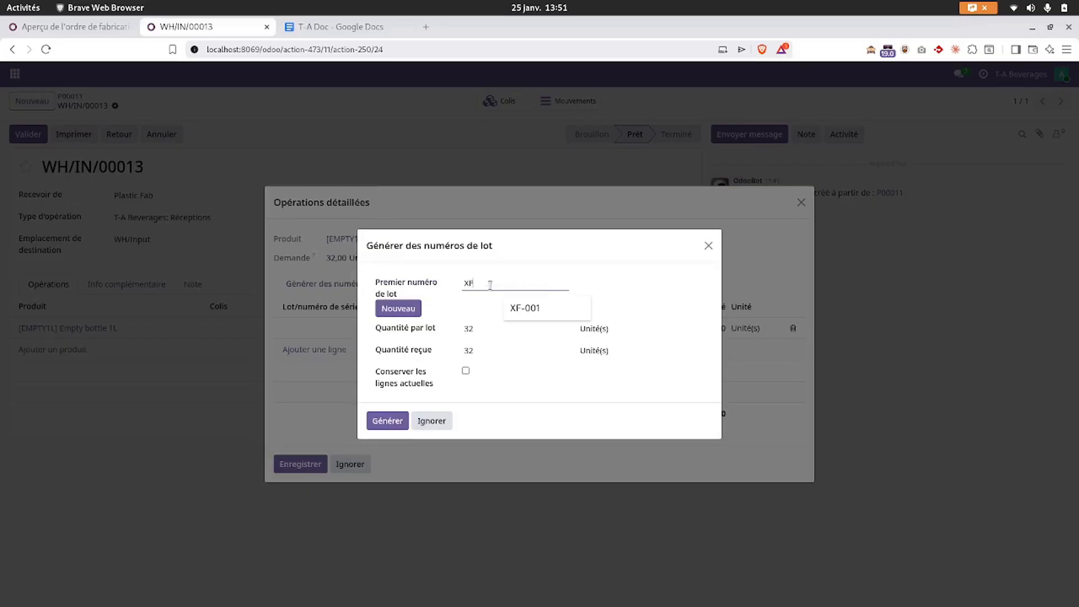
pyautogui.write('-001')
pyautogui.click(379, 425)
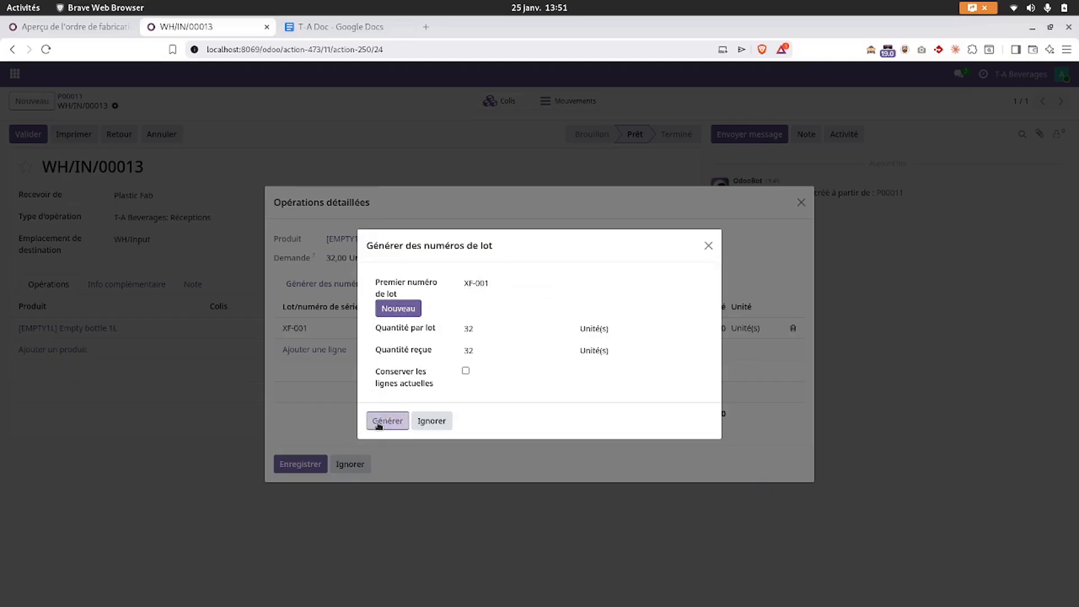
pyautogui.click(299, 465)
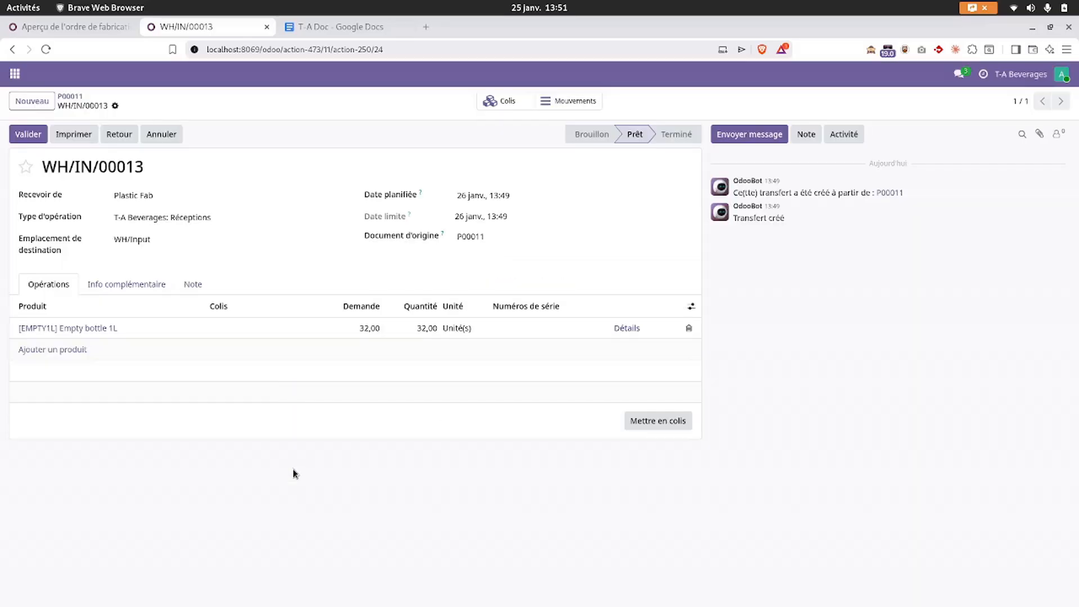
pyautogui.click(29, 137)
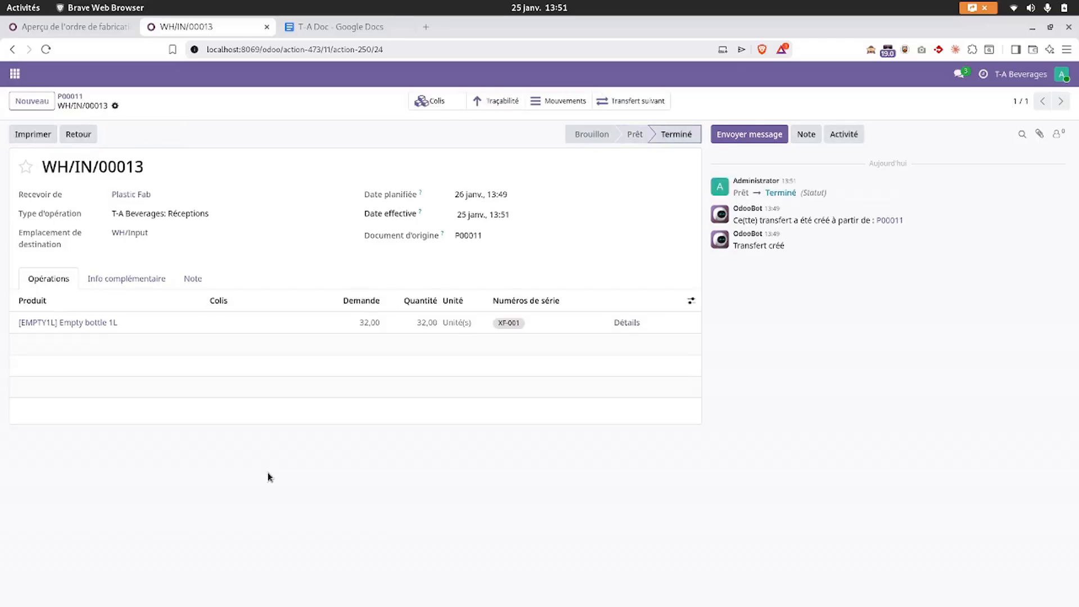
pyautogui.click(85, 31)
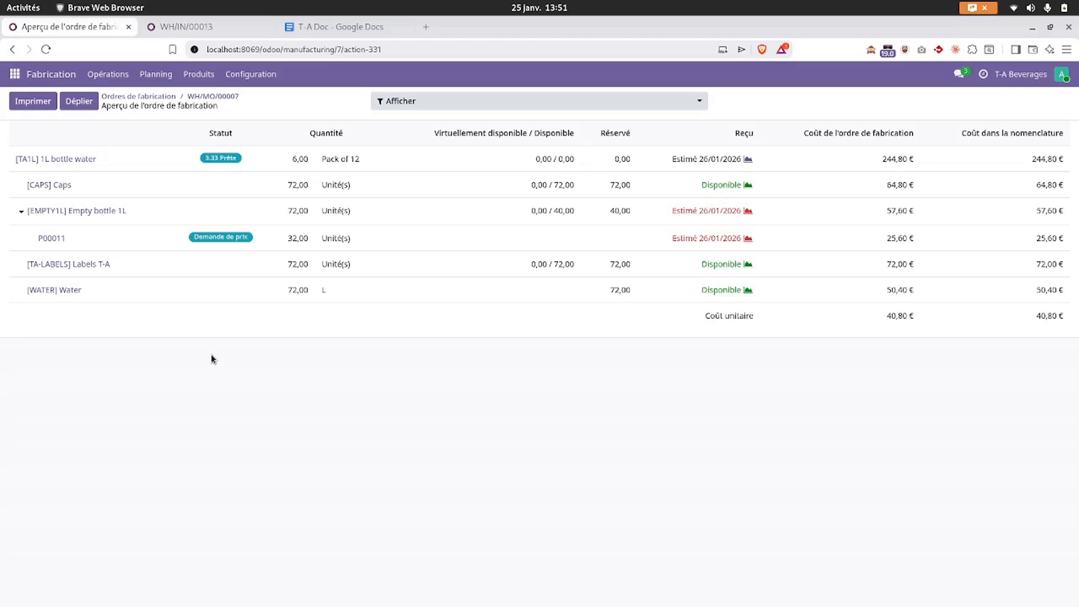
# - Try Tout produire on WH/MO/00007 and close the missing-lot error for Empty bottle 1L
pyautogui.click(209, 97)
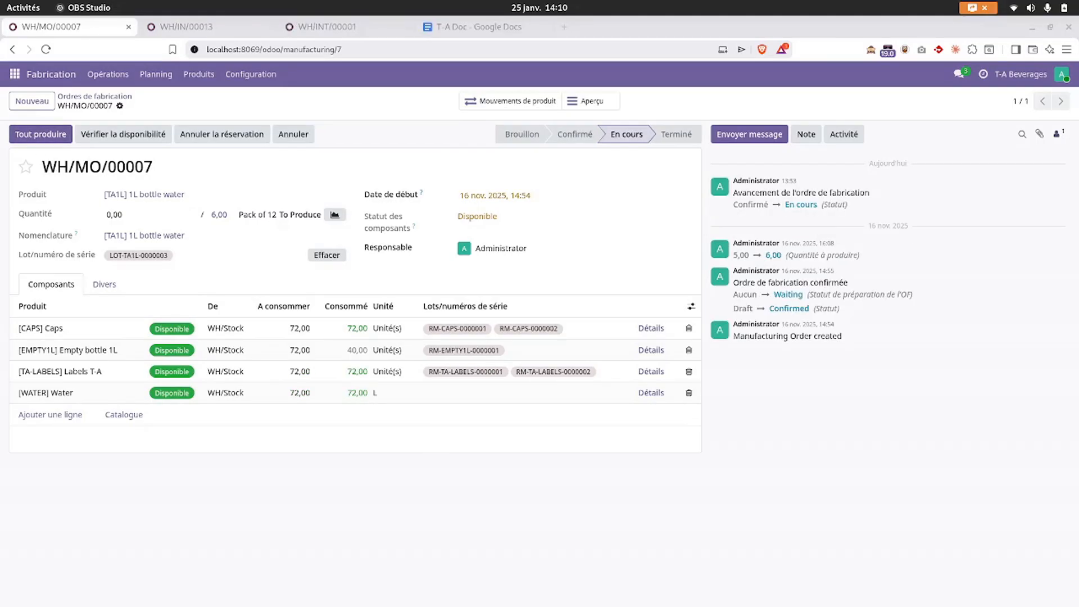
pyautogui.click(23, 141)
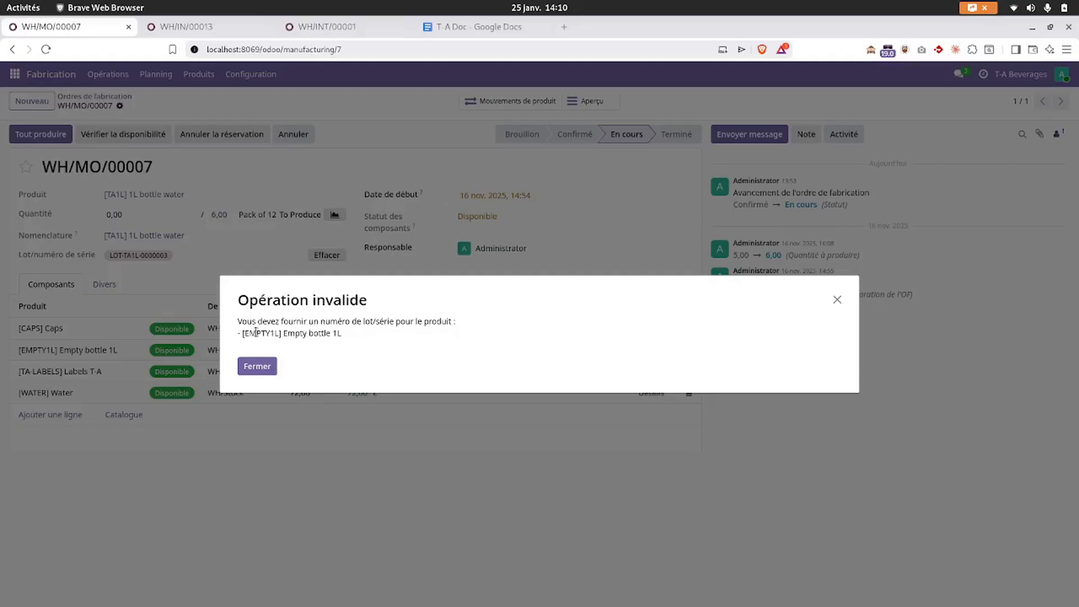
pyautogui.moveTo(259, 321); pyautogui.dragTo(376, 316)
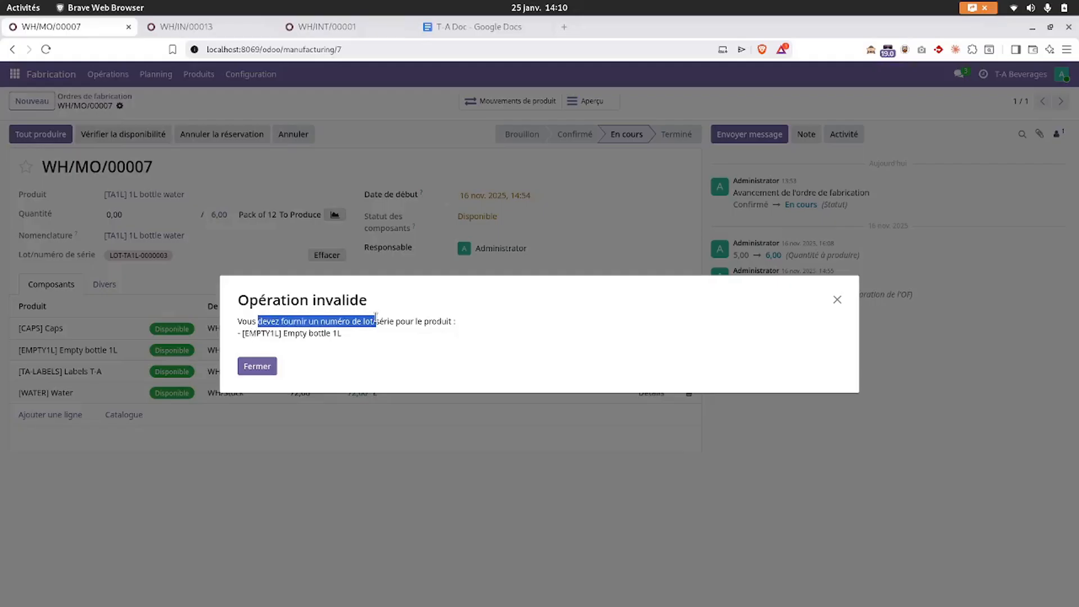
pyautogui.moveTo(289, 334); pyautogui.dragTo(357, 339)
pyautogui.tripleClick(297, 334)
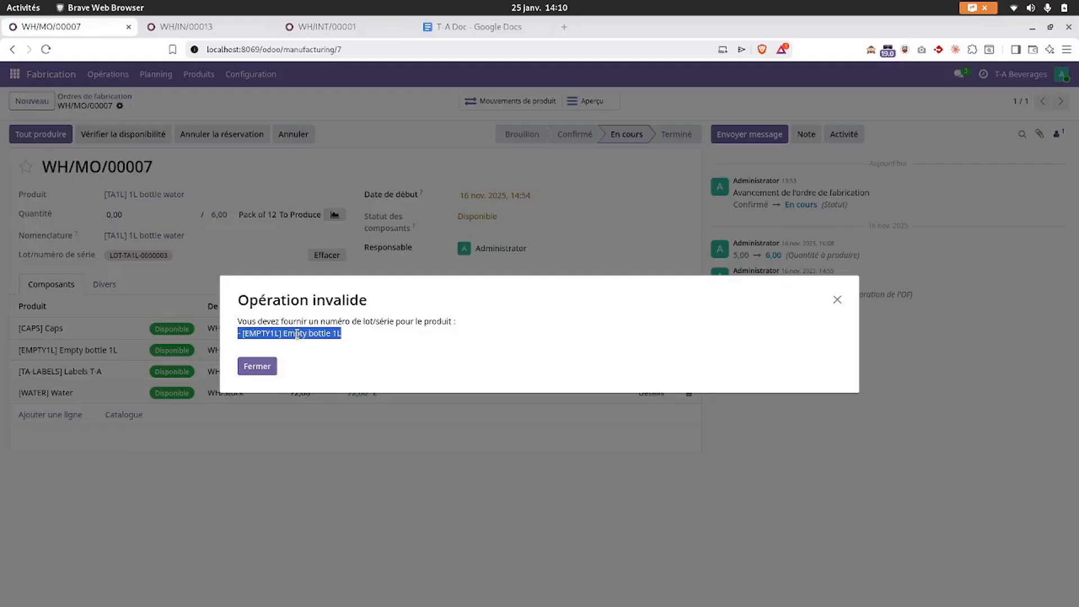
pyautogui.click(838, 301)
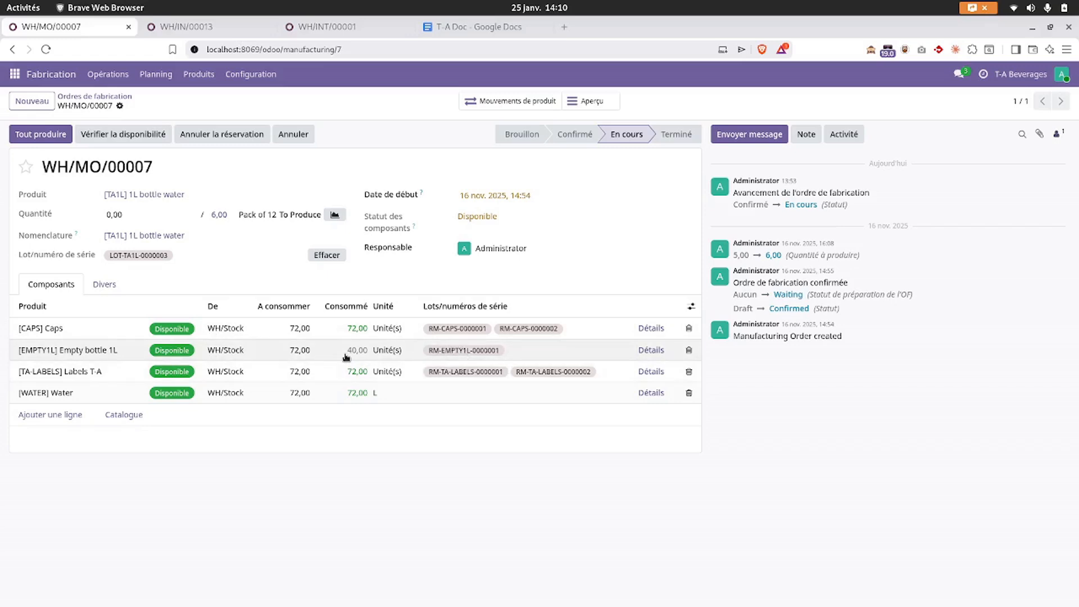
# - Compare receipt WH/IN/00013's lot lines with WH/INT/00001's detailed bottle operations
pyautogui.click(210, 29)
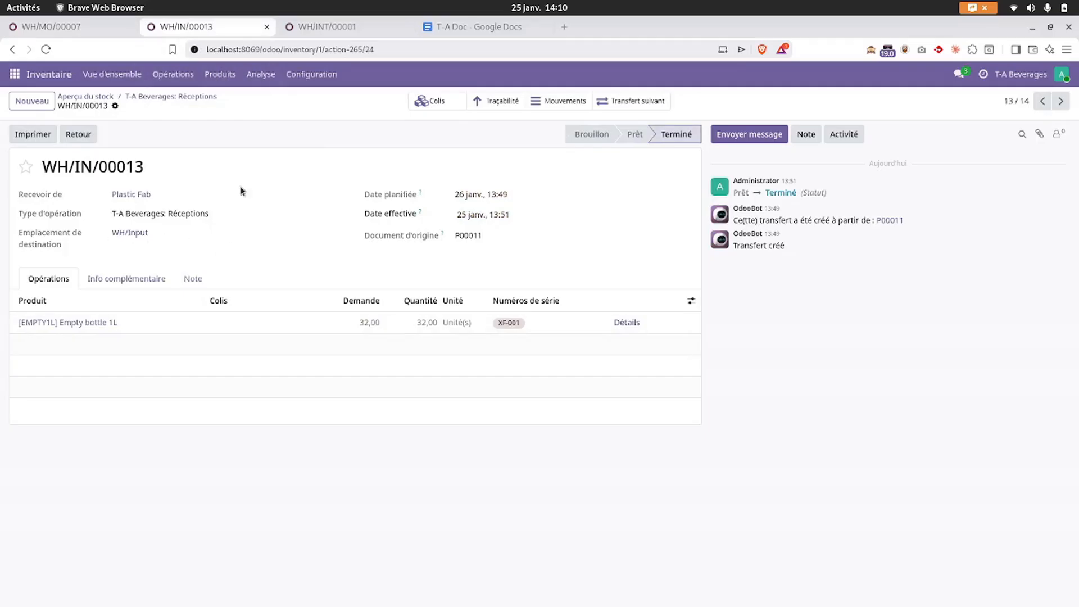
pyautogui.click(309, 27)
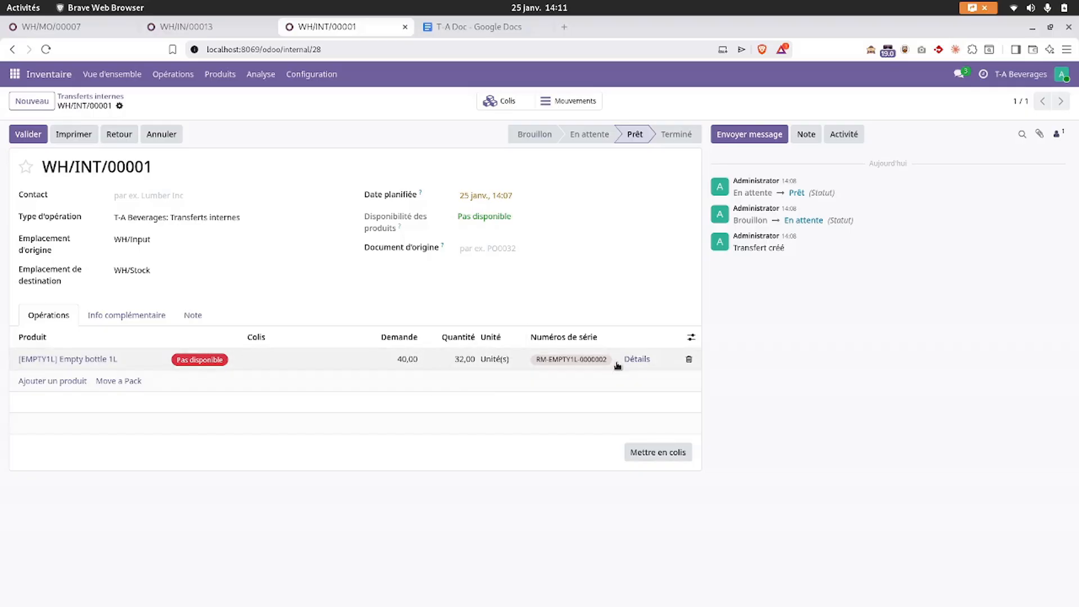
pyautogui.click(634, 359)
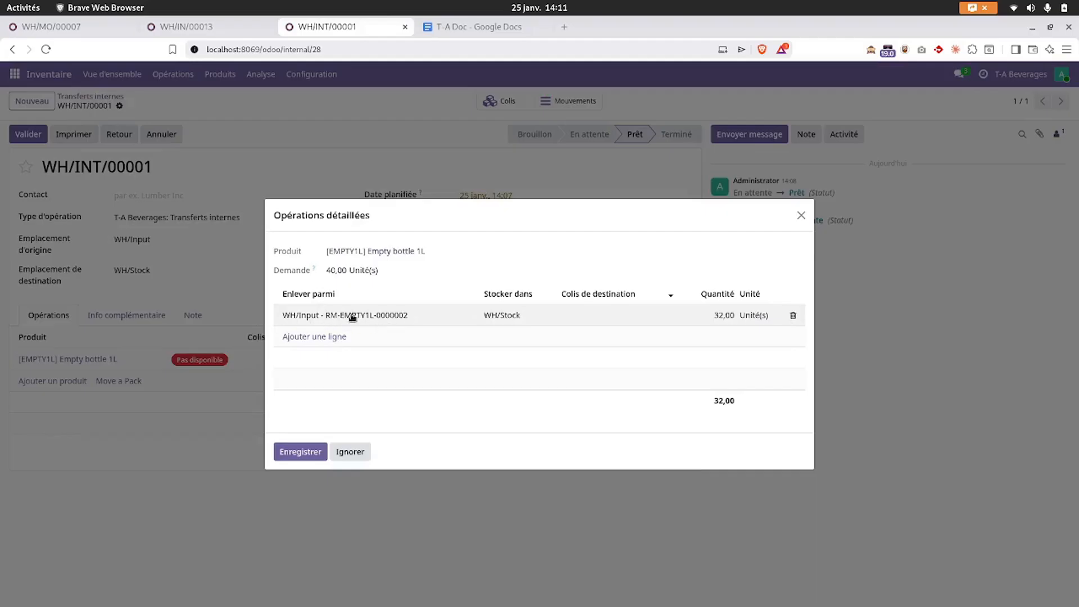
pyautogui.click(219, 27)
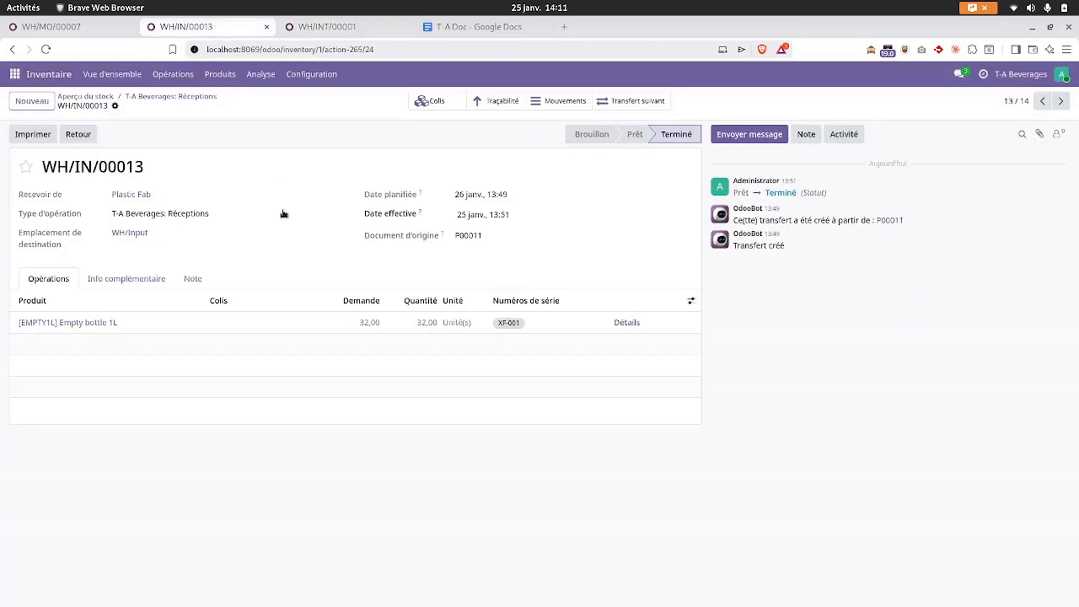
pyautogui.click(630, 321)
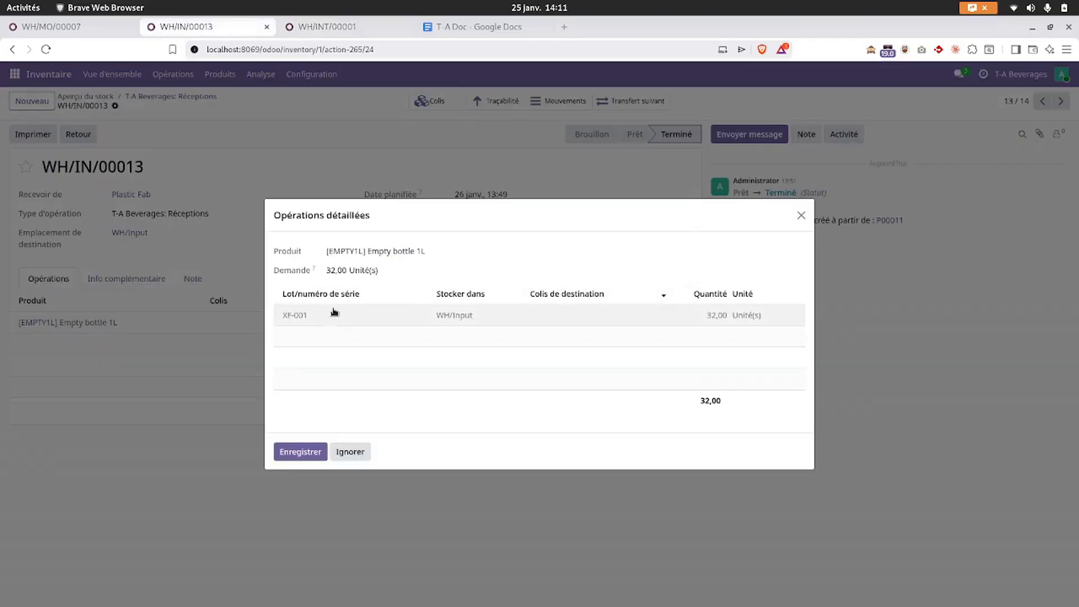
pyautogui.click(801, 215)
pyautogui.click(326, 27)
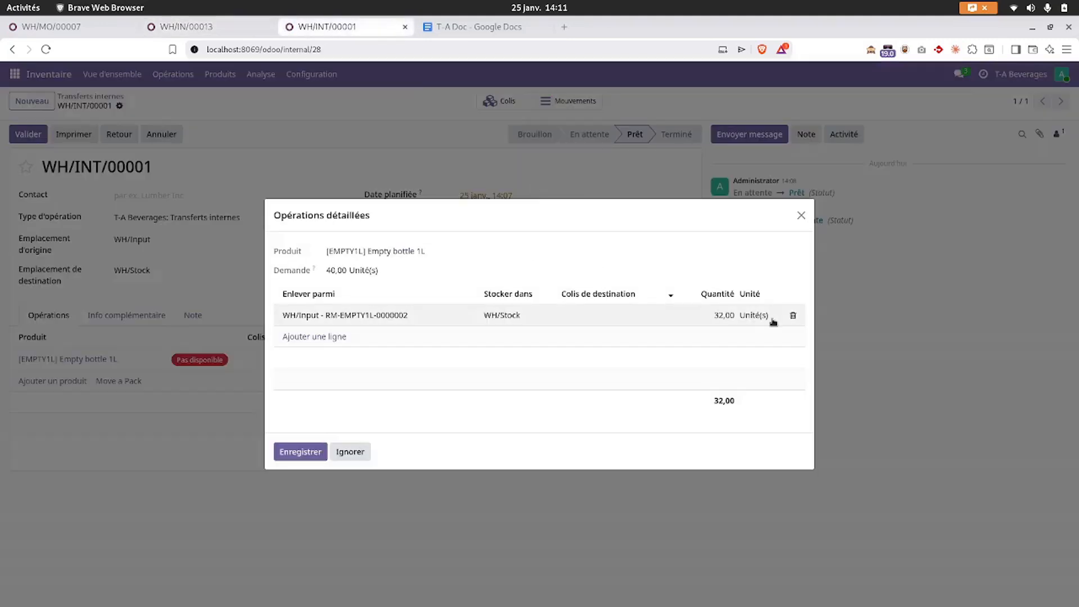
# - Take the bottles from WH/Input lot XF-001 and validate WH/INT/00001 without a backorder
pyautogui.click(383, 314)
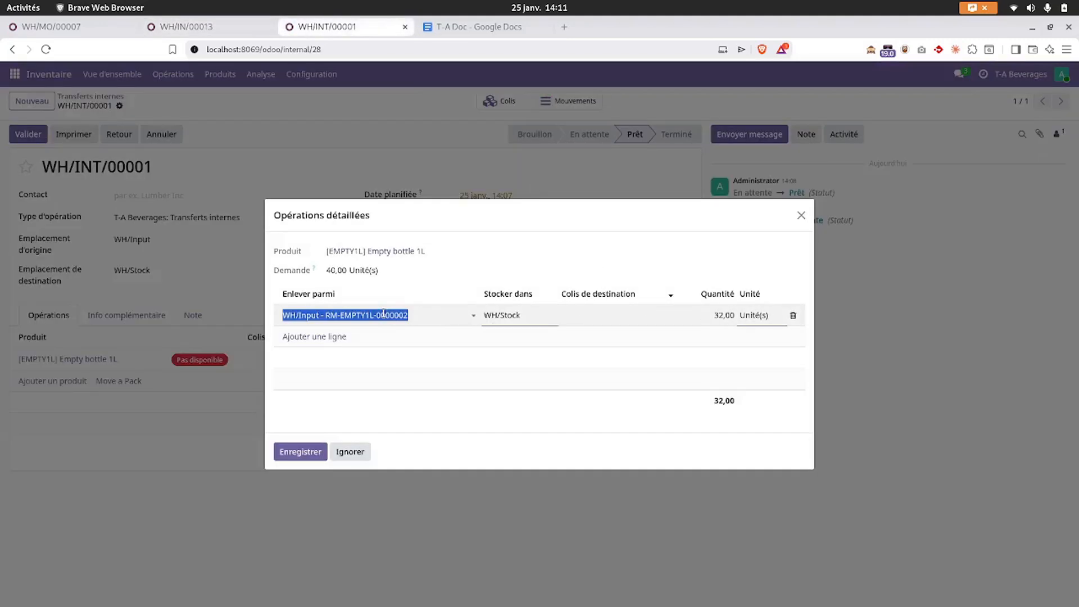
pyautogui.click(325, 334)
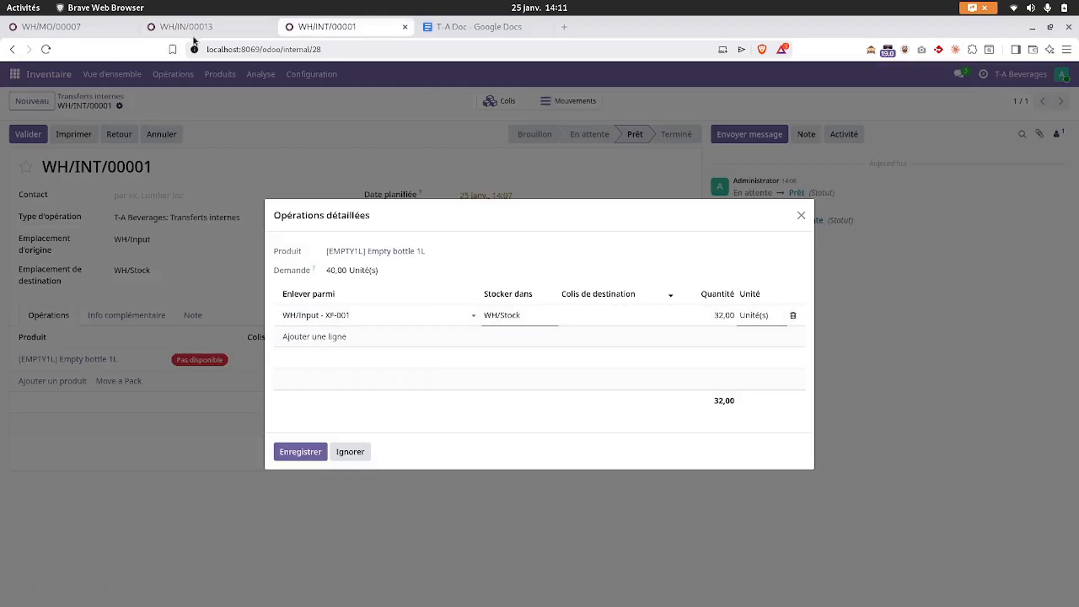
pyautogui.click(296, 453)
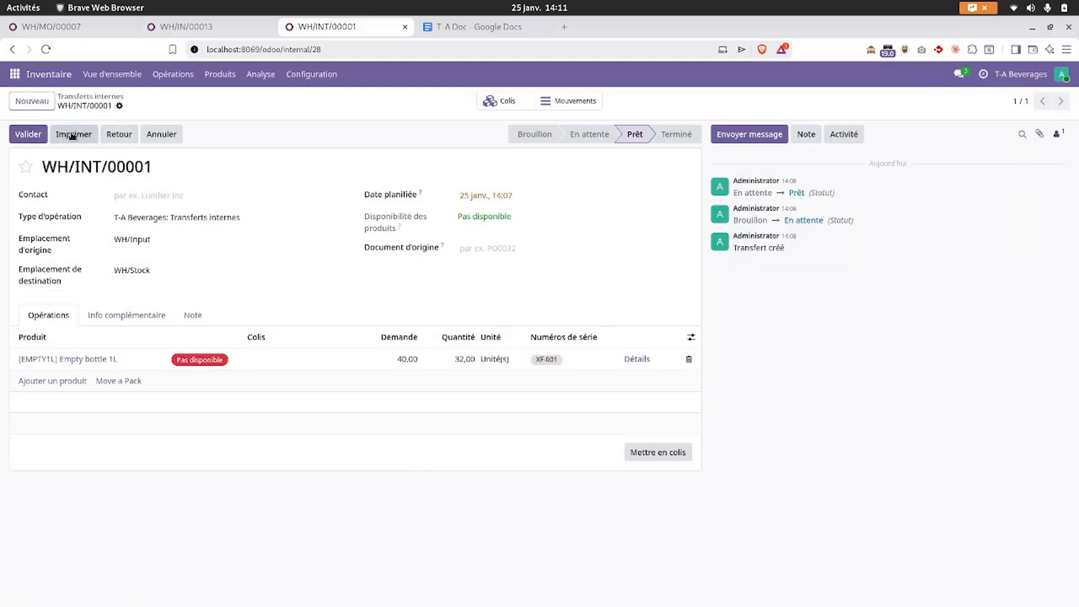
pyautogui.click(29, 138)
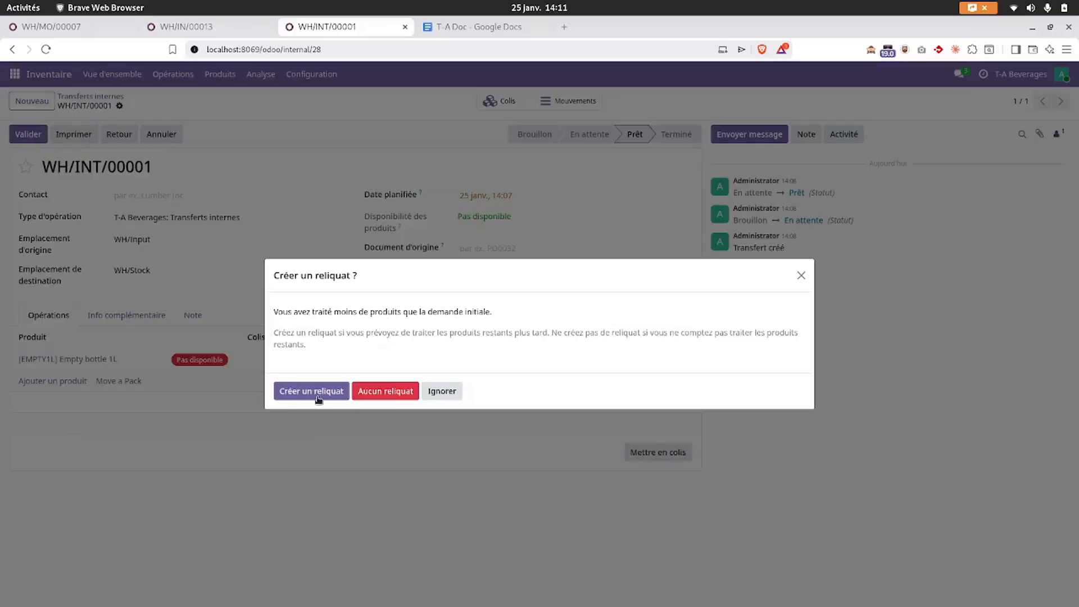
pyautogui.click(799, 277)
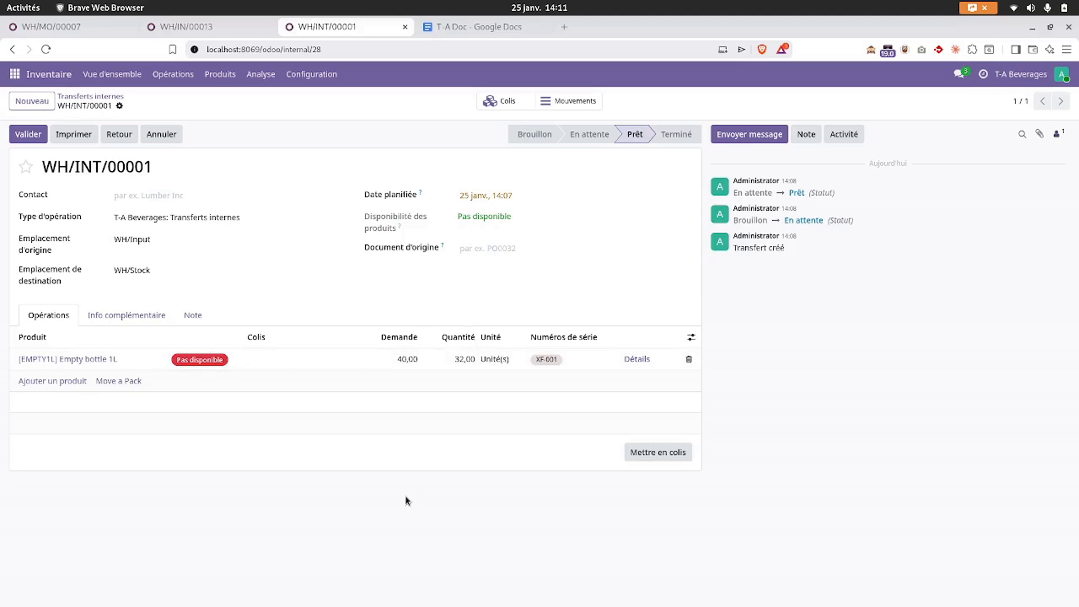
pyautogui.click(28, 137)
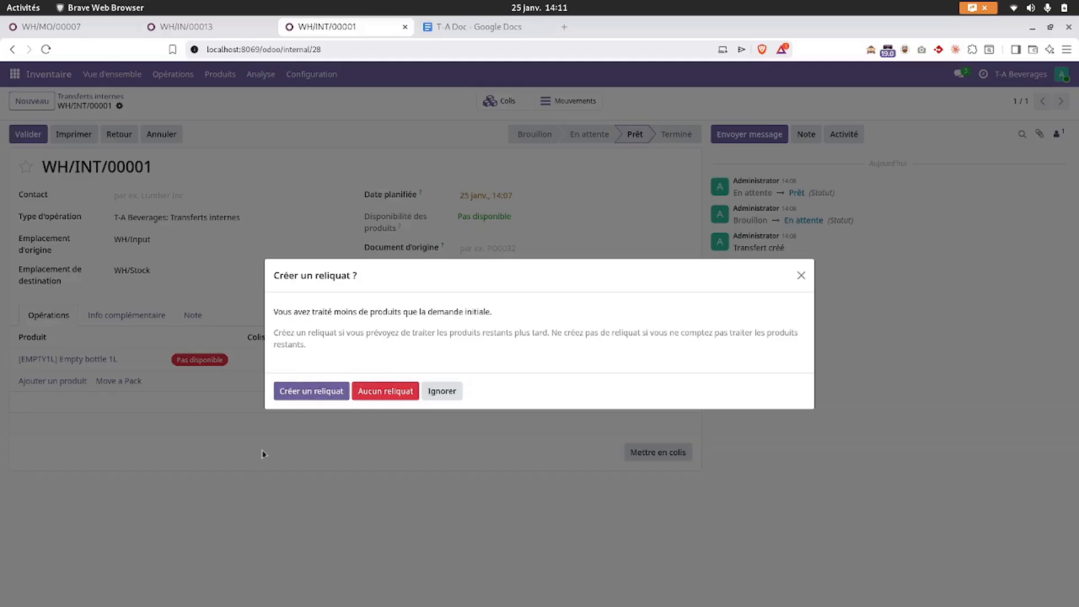
pyautogui.click(387, 393)
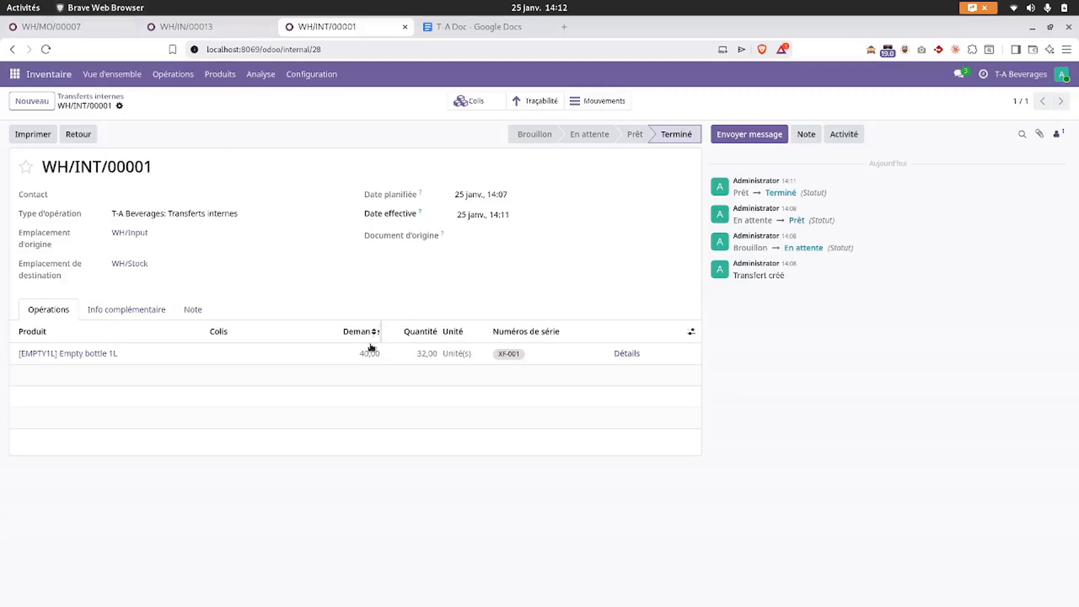
# - Remove the RM-EMPTY1L-0000001 line so Empty bottle 1L consumes only lot XF-001
pyautogui.click(79, 27)
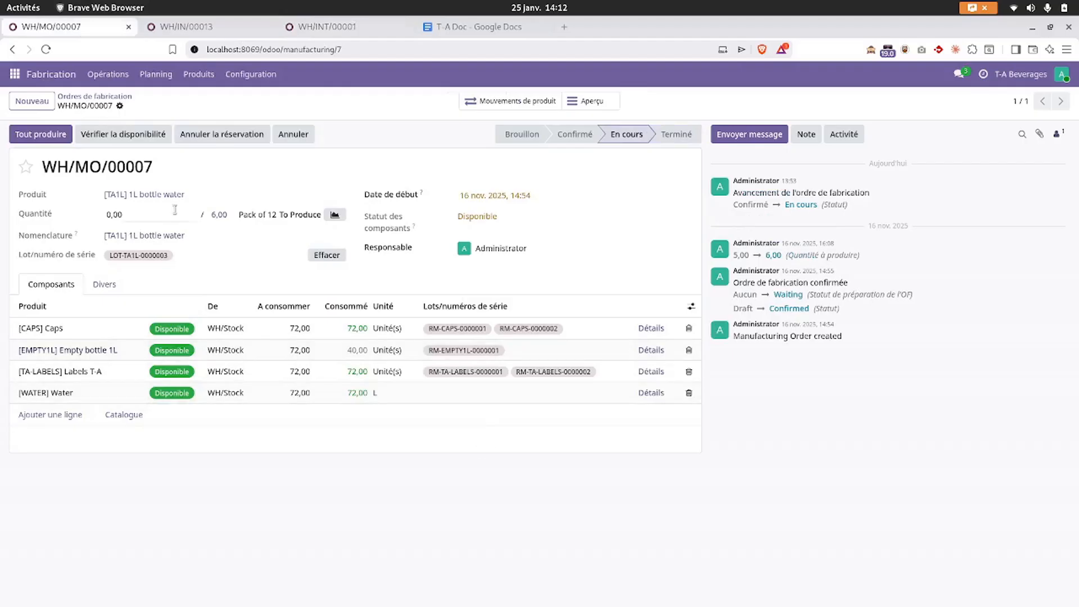
pyautogui.click(649, 350)
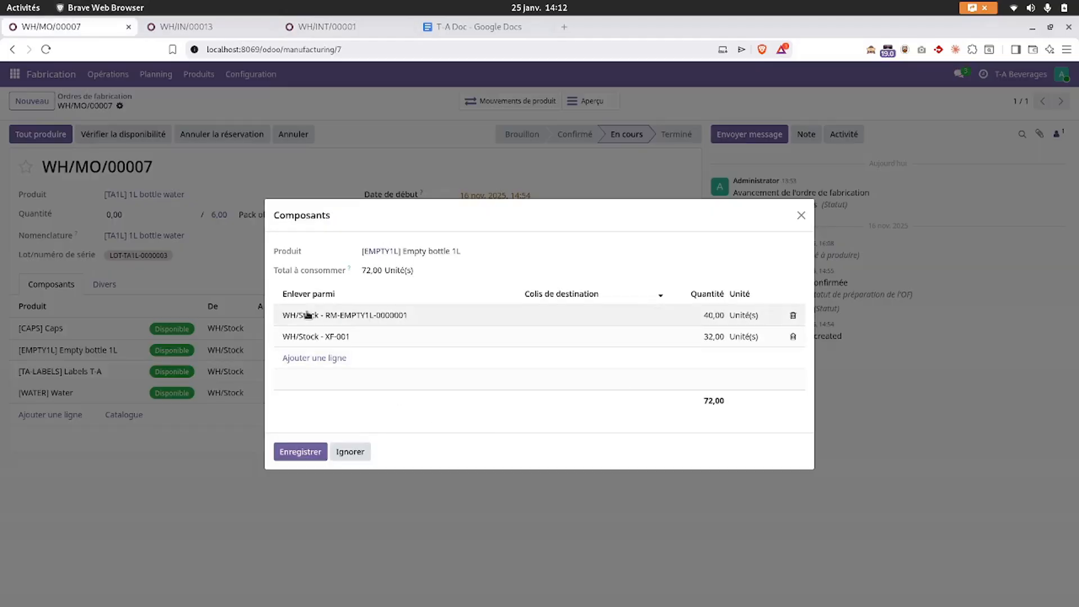
pyautogui.click(793, 318)
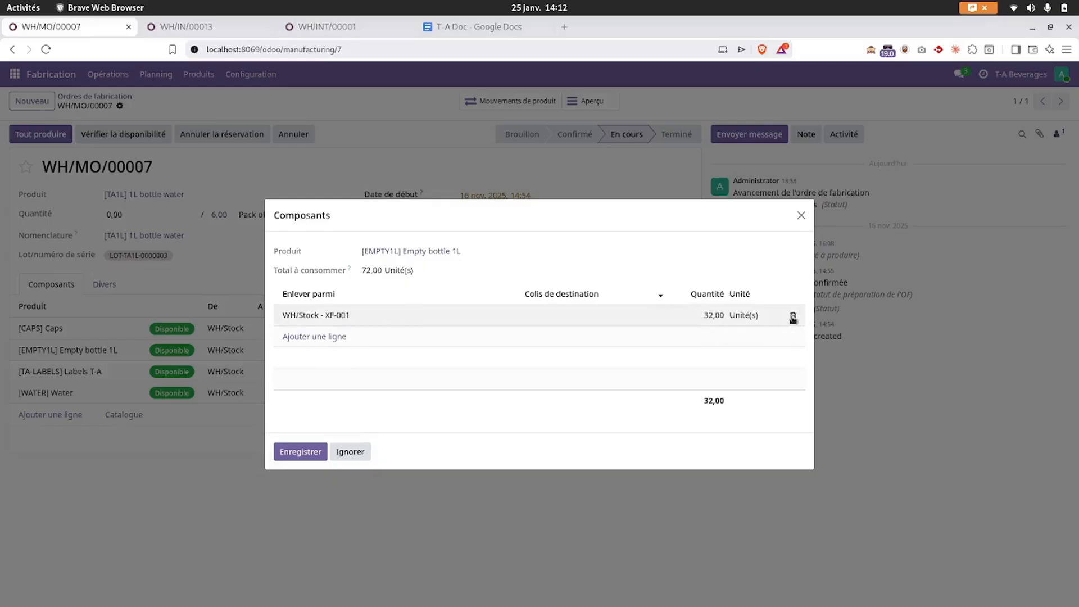
pyautogui.click(339, 316)
pyautogui.click(294, 452)
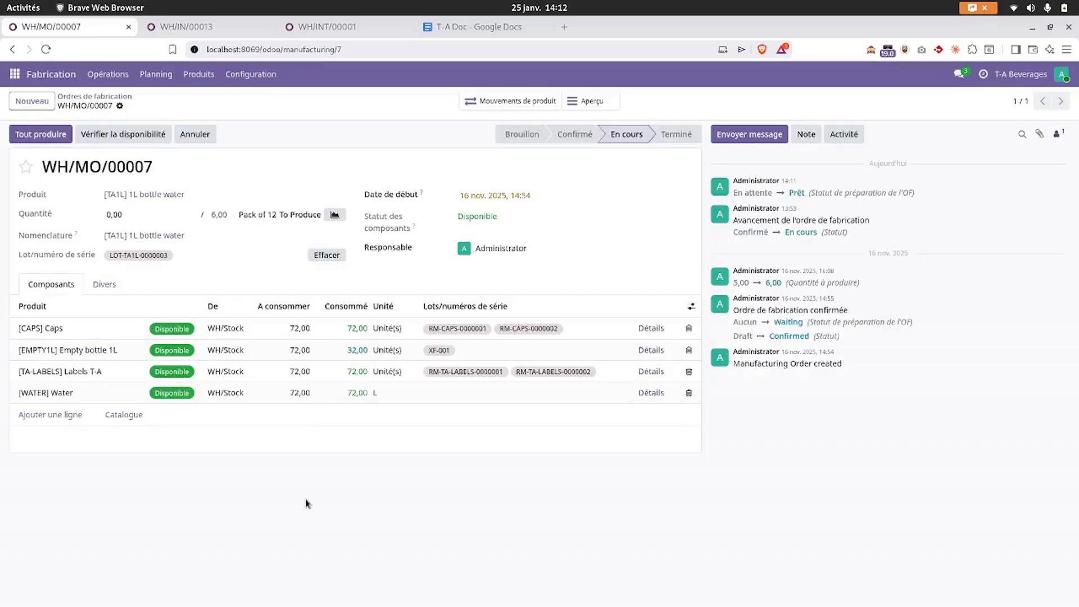
# - Produce all 6,00 units of WH/MO/00007 and close the differing consumption alert
pyautogui.click(56, 134)
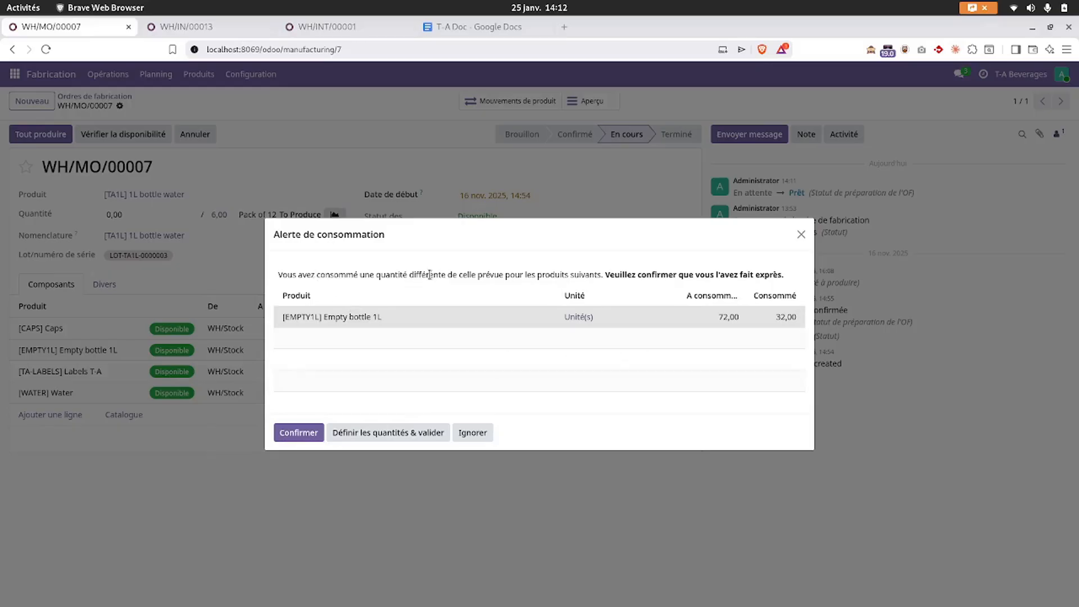
pyautogui.moveTo(434, 274); pyautogui.dragTo(591, 274)
pyautogui.moveTo(668, 275); pyautogui.dragTo(781, 274)
pyautogui.click(712, 270)
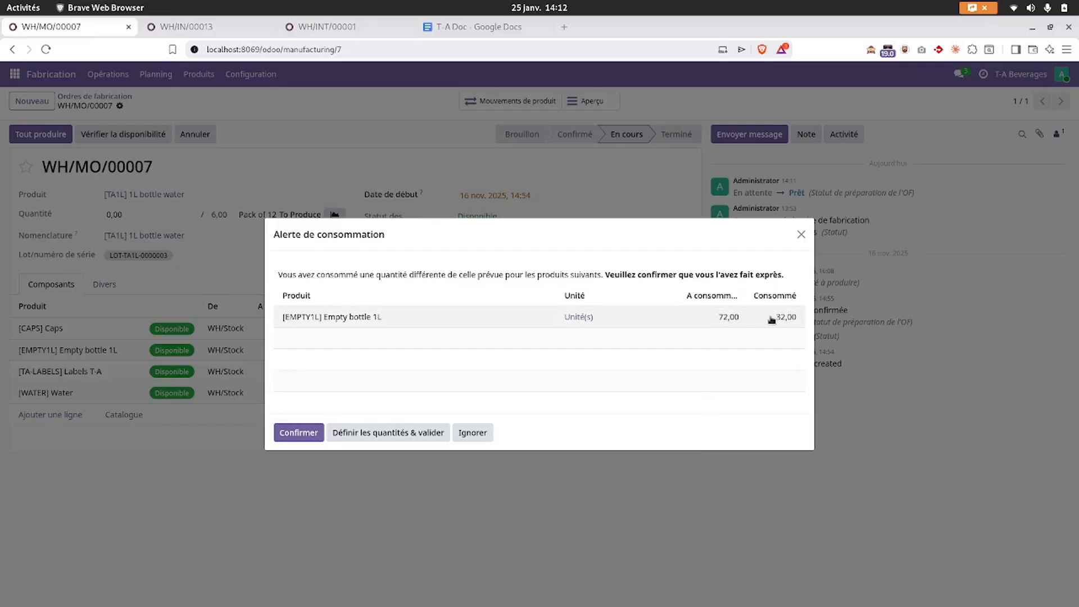
pyautogui.click(801, 234)
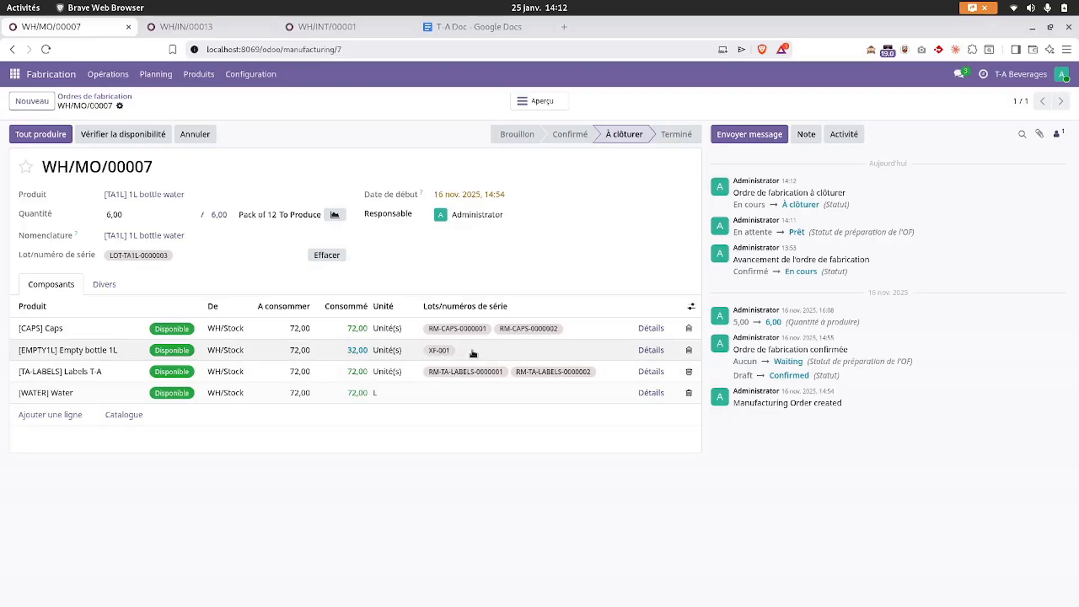
# - Add a second Empty bottle 1L lot line using lot RM-EMPTY1L-0000001 and save it
pyautogui.click(648, 350)
pyautogui.click(300, 337)
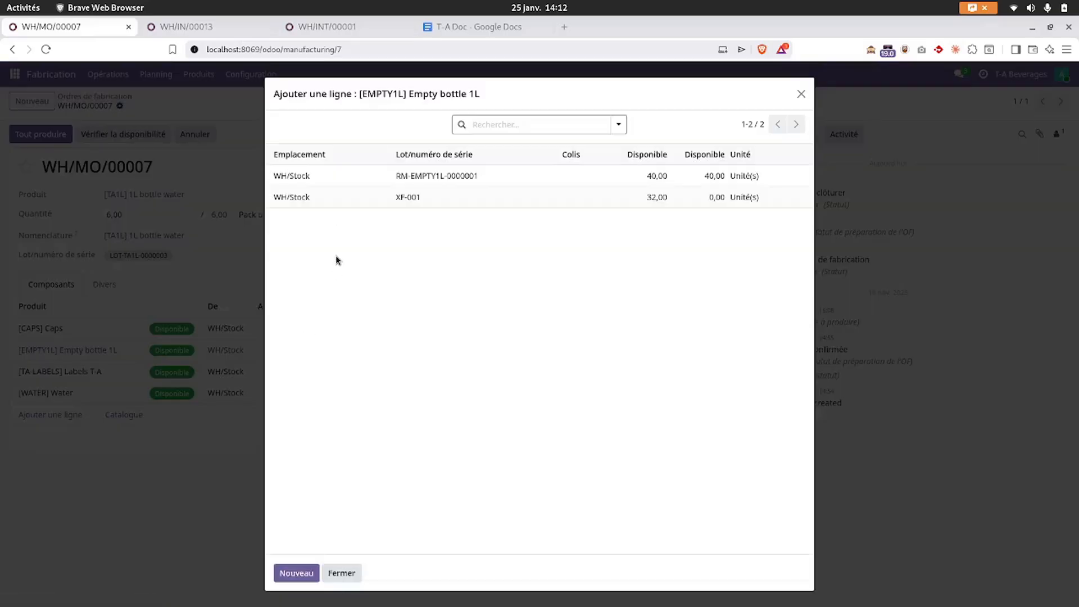
pyautogui.click(458, 177)
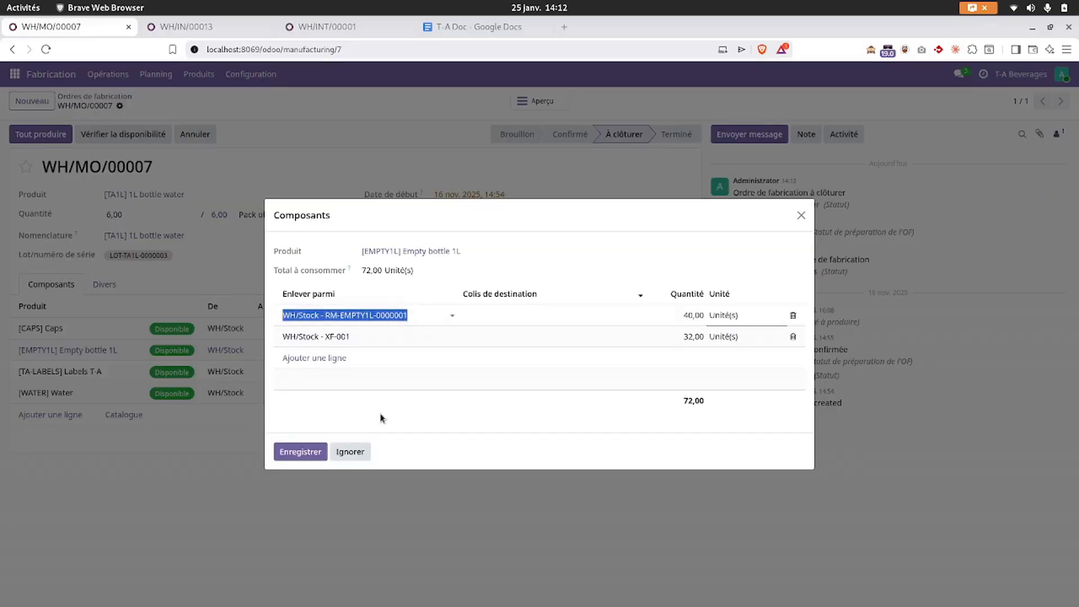
pyautogui.click(300, 453)
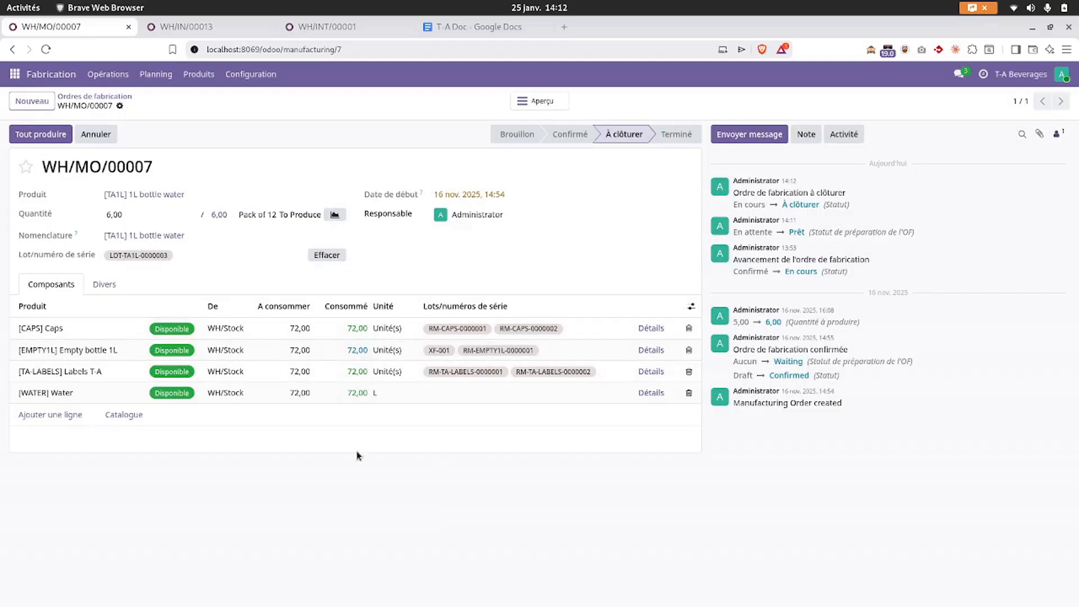
# - Produce all 6 packs, accepting the consumption alert for only 32 bottles from lot XF-001
pyautogui.click(25, 137)
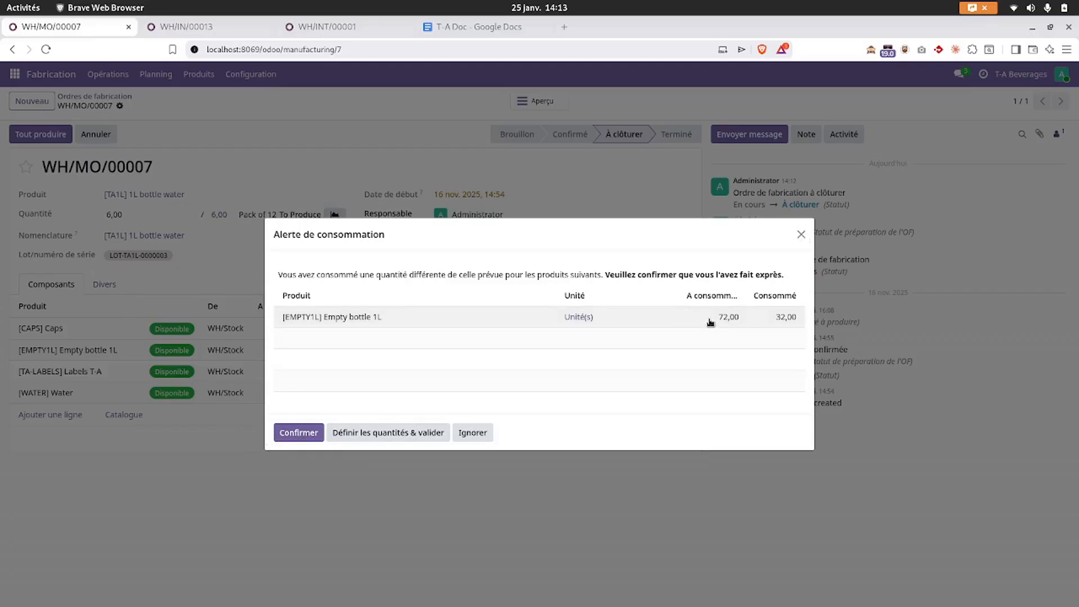
pyautogui.click(772, 313)
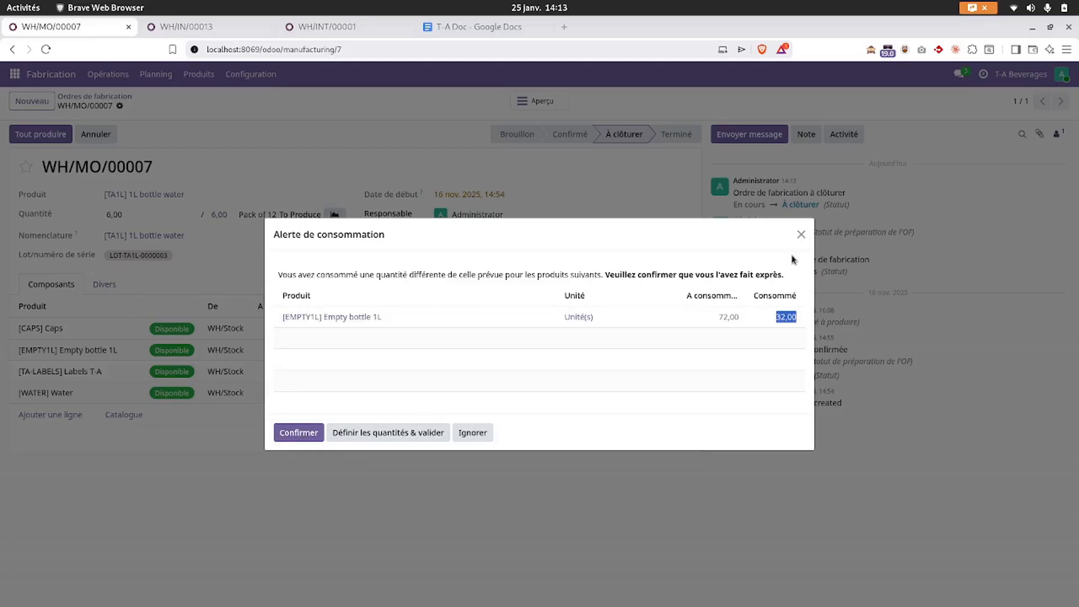
pyautogui.click(802, 236)
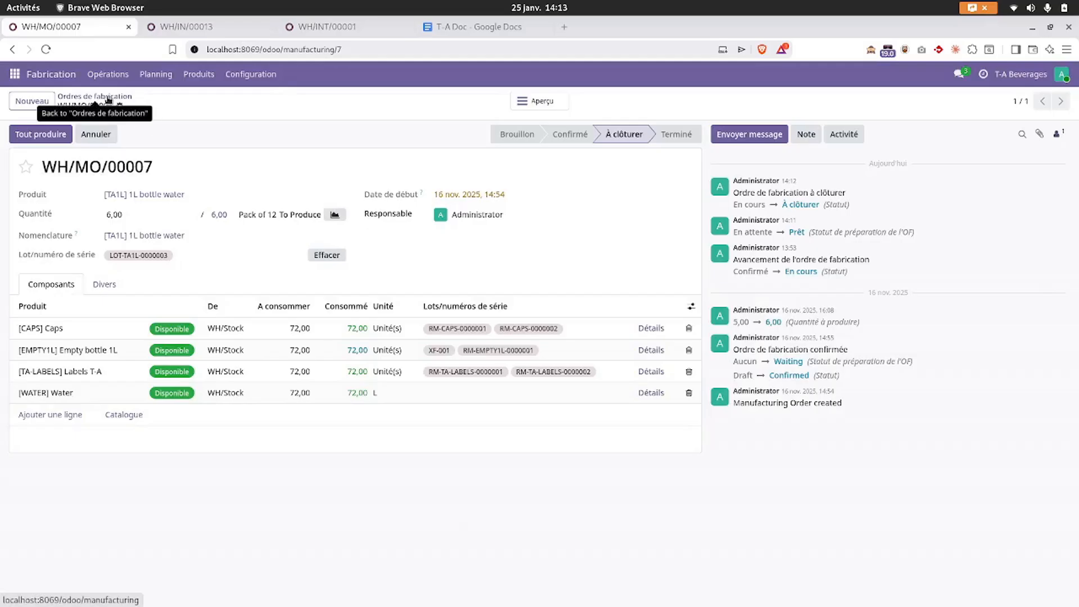
pyautogui.click(46, 49)
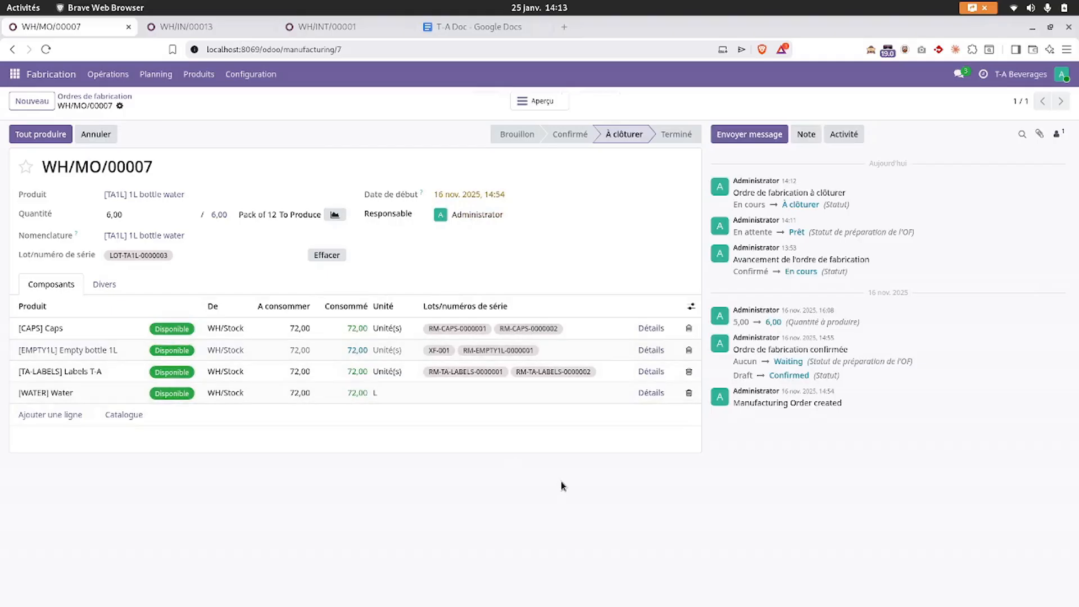
pyautogui.click(29, 133)
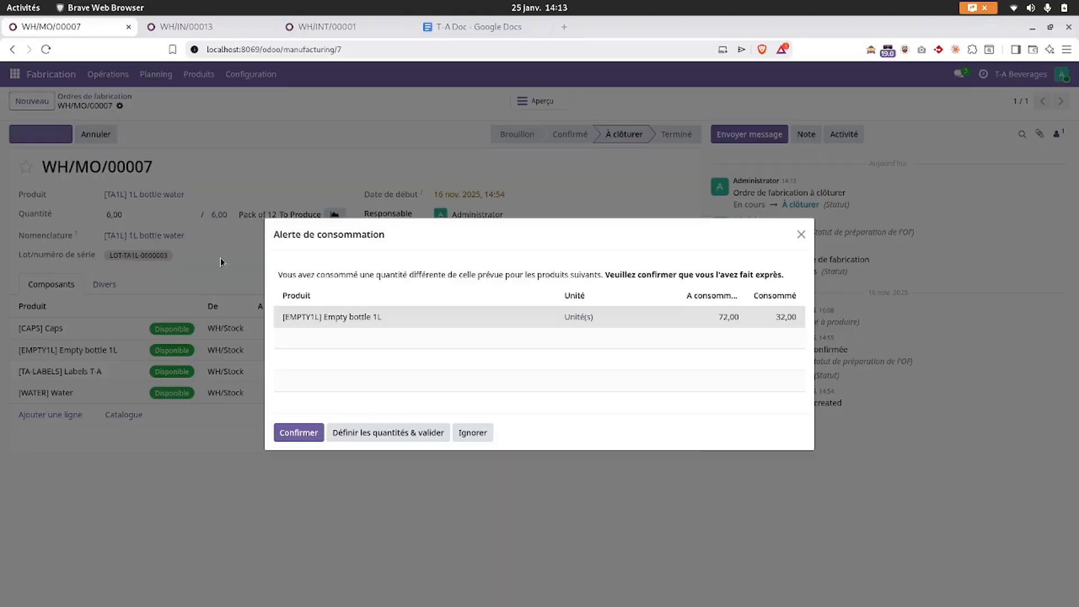
pyautogui.click(298, 433)
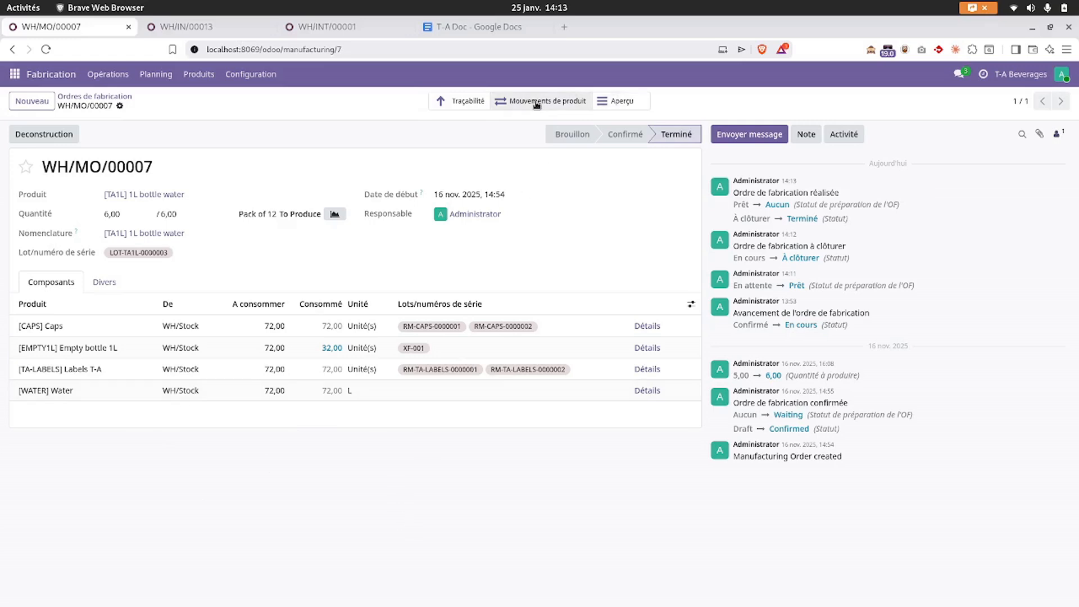
# - Review WH/MO/00007 among the 1L bottle water manufacturing orders, then return to the [TA1L] product form
pyautogui.click(149, 197)
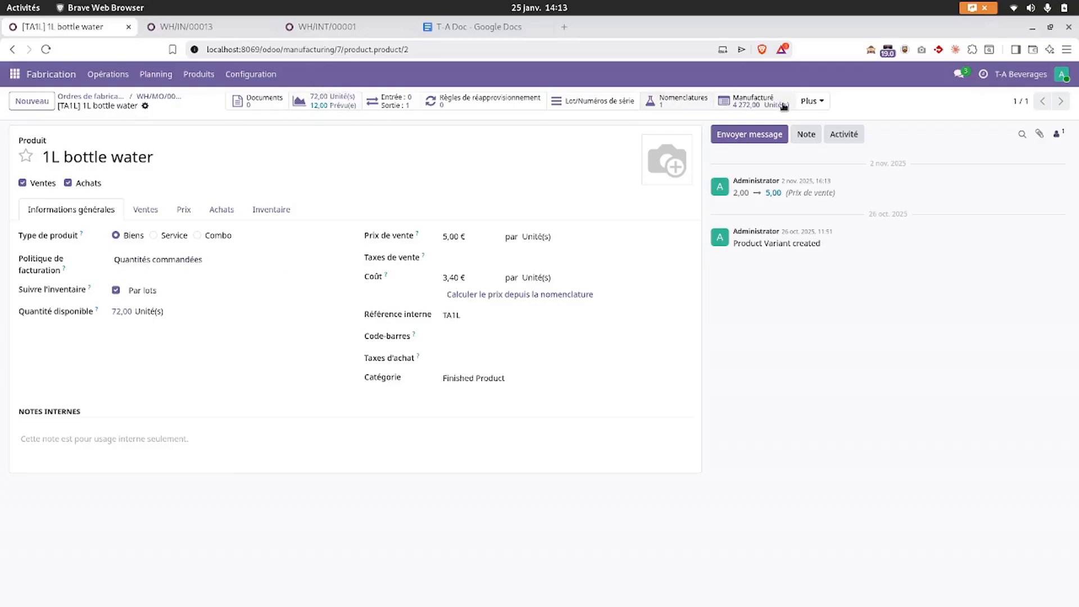
pyautogui.click(754, 101)
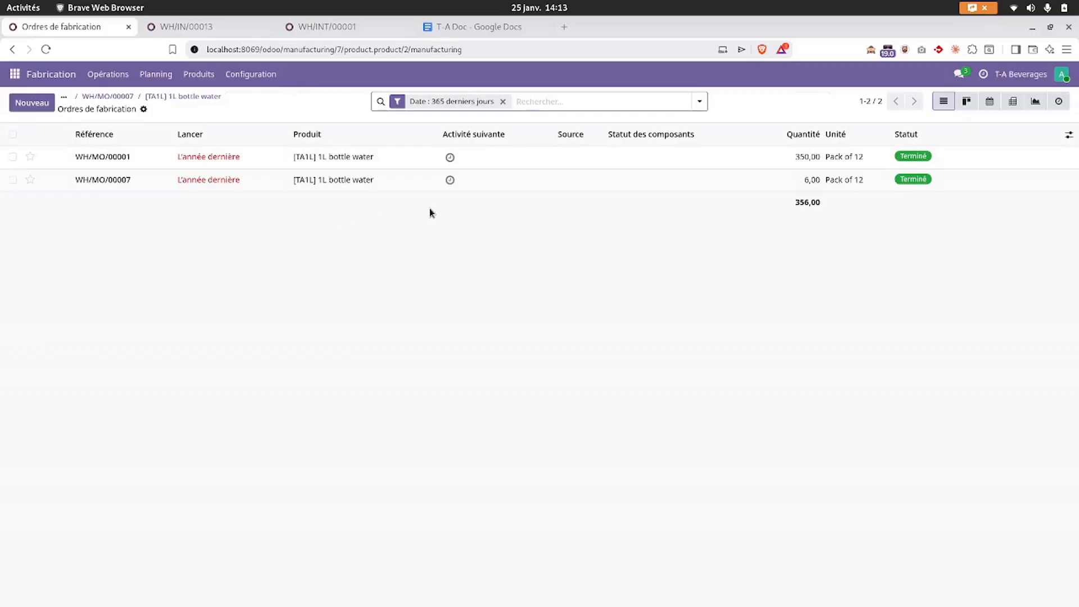
pyautogui.click(304, 179)
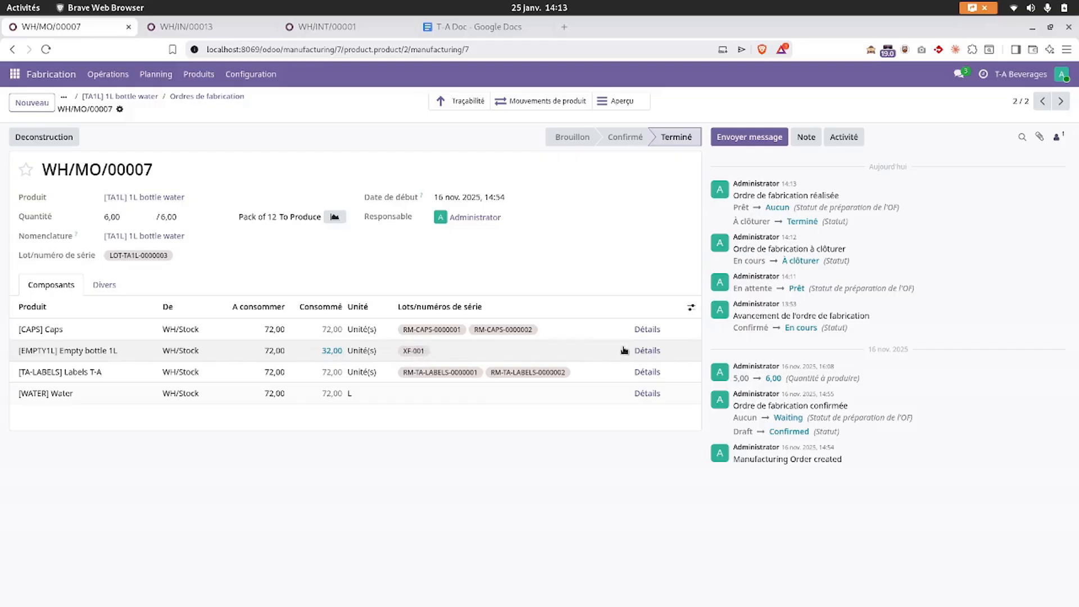
pyautogui.click(179, 97)
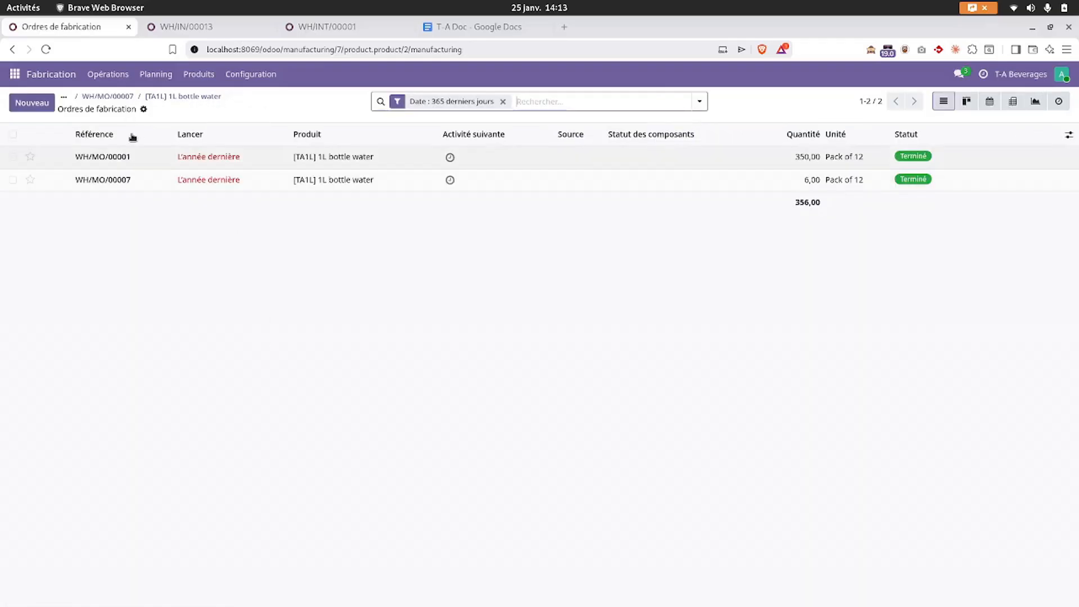
pyautogui.click(163, 97)
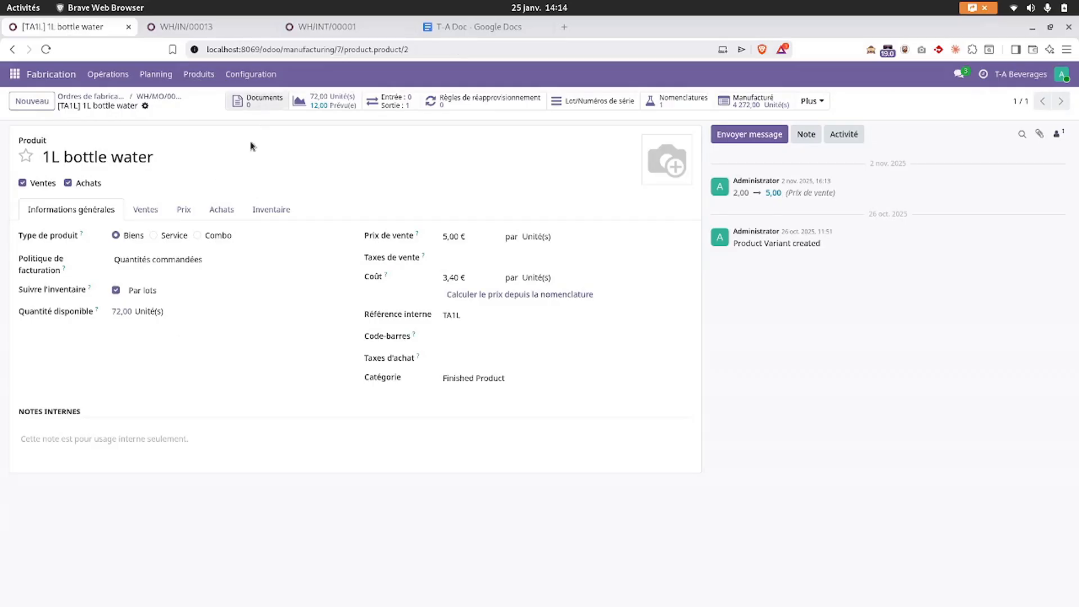
# - Switch to the T-A Doc and scroll to section 2 on automating material supply
pyautogui.click(450, 32)
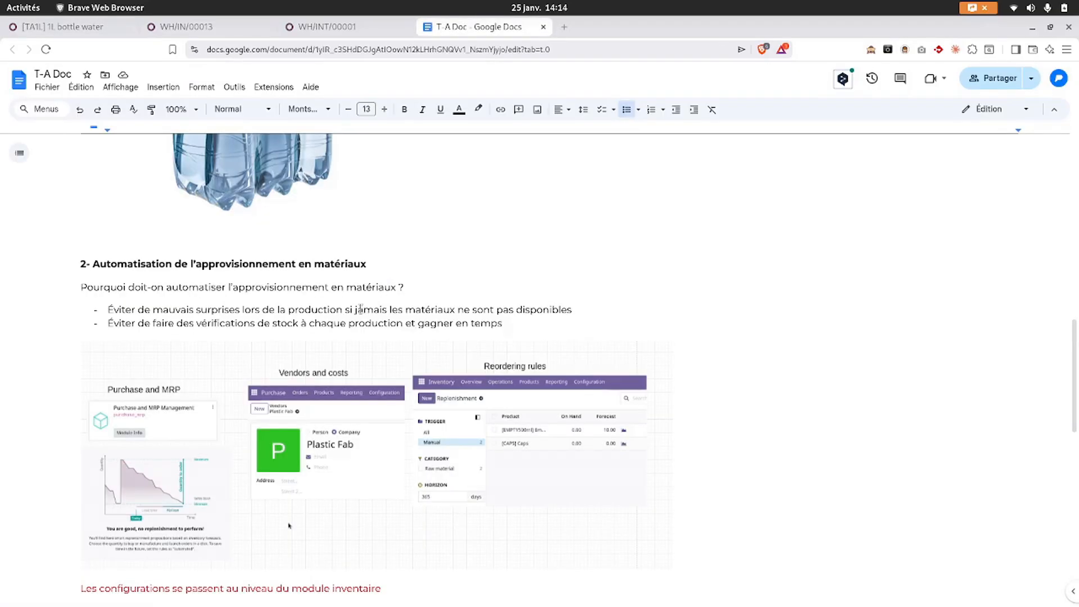
pyautogui.scroll(-13, 360, 309)
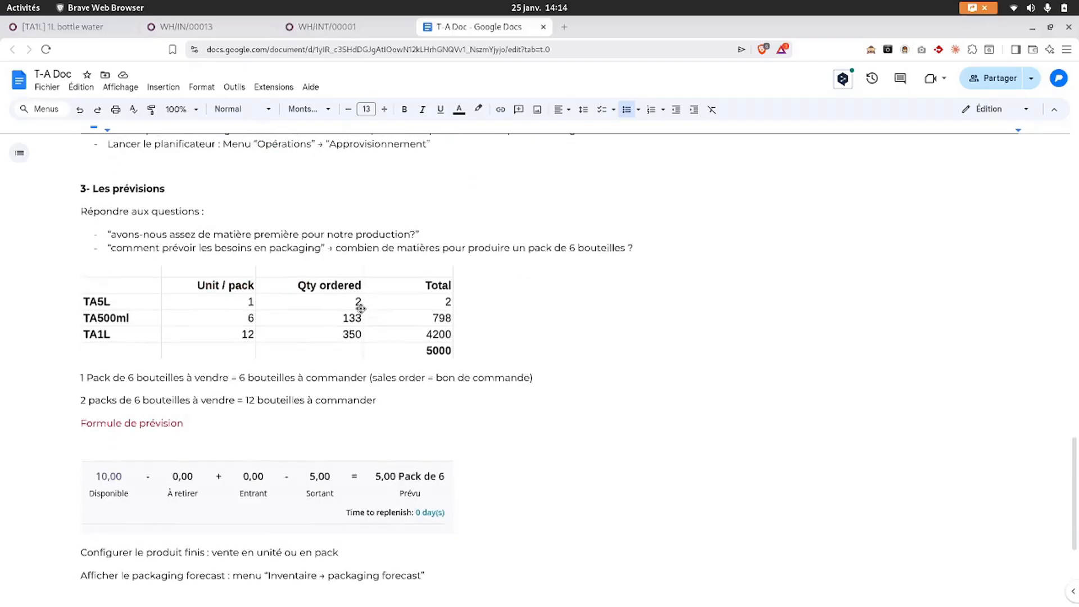
pyautogui.scroll(15, 361, 310)
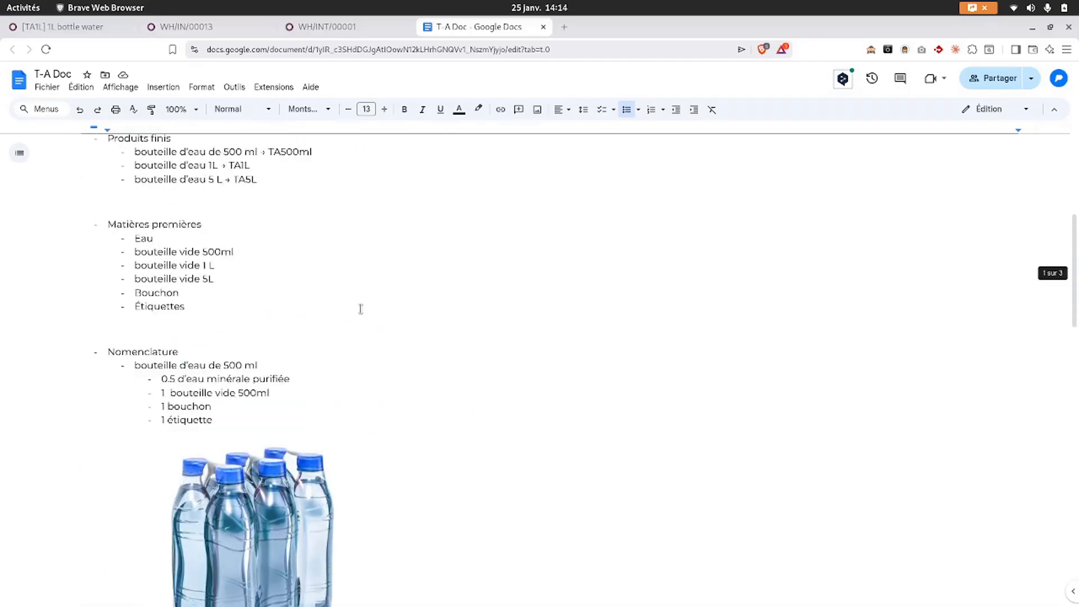
pyautogui.scroll(4, 360, 309)
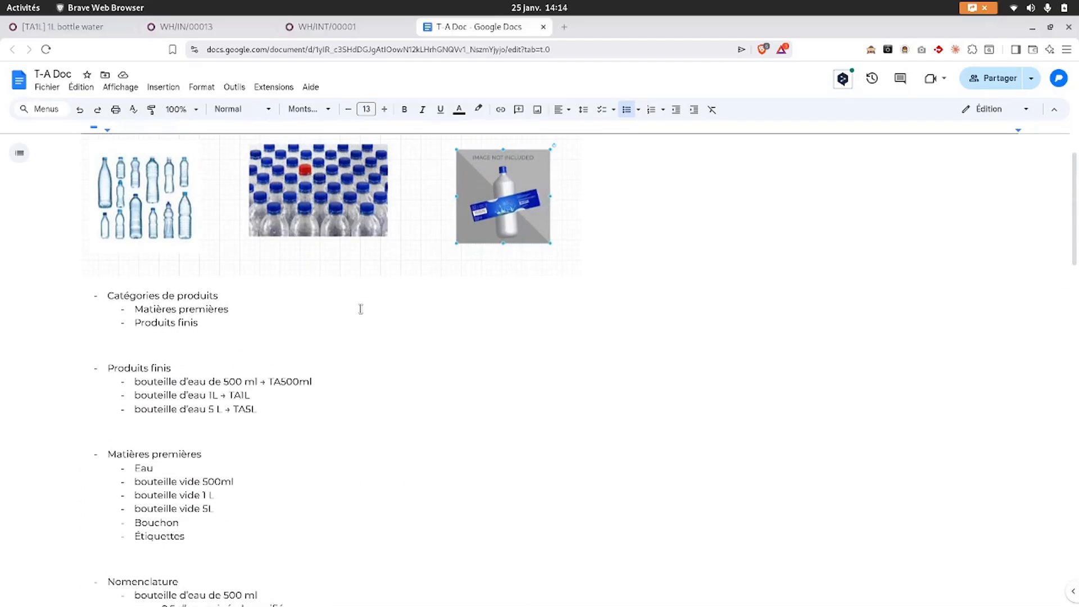
pyautogui.scroll(1, 360, 309)
pyautogui.scroll(-3, 361, 309)
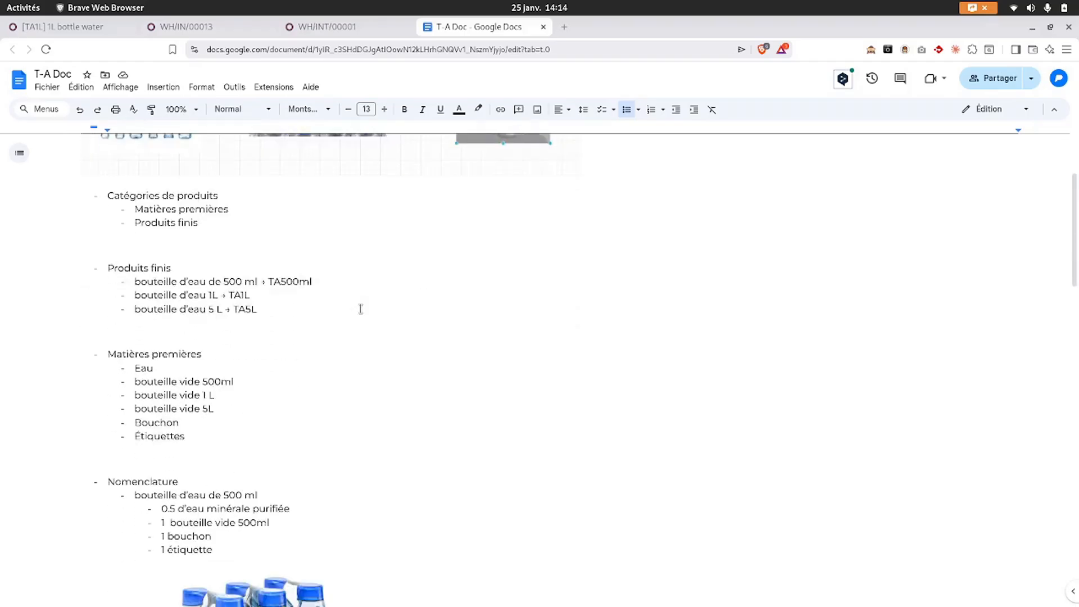
pyautogui.scroll(-3, 361, 309)
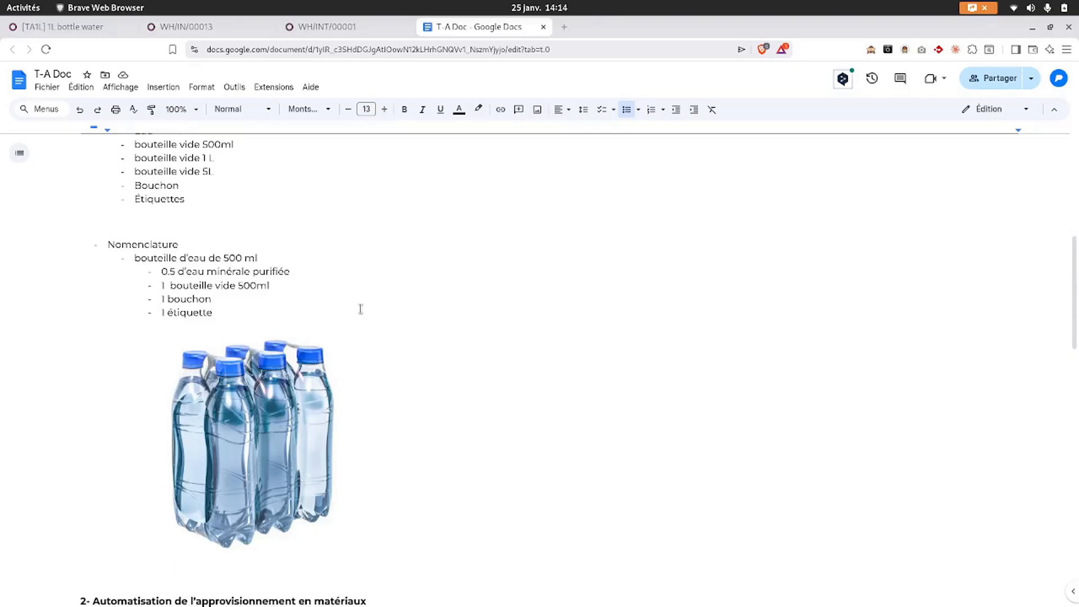
pyautogui.scroll(-1, 361, 308)
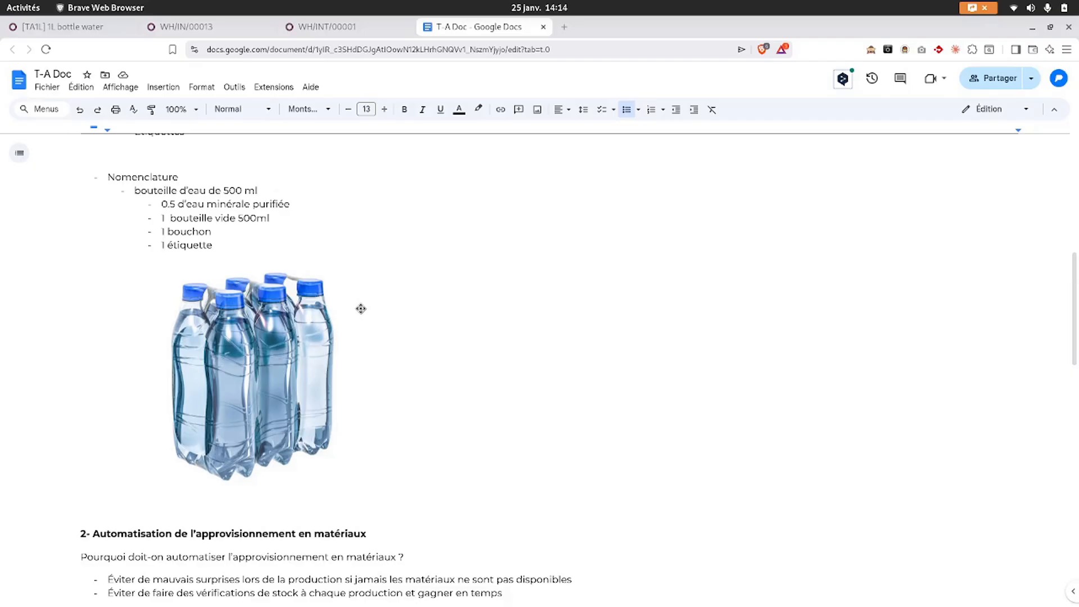
pyautogui.scroll(-2, 361, 309)
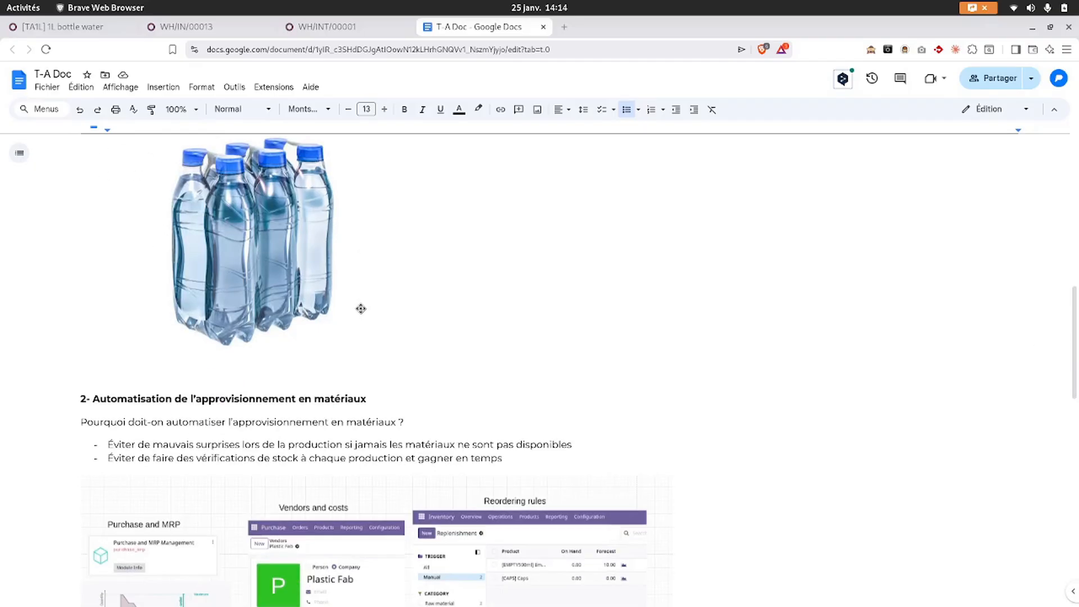
pyautogui.scroll(-7, 361, 308)
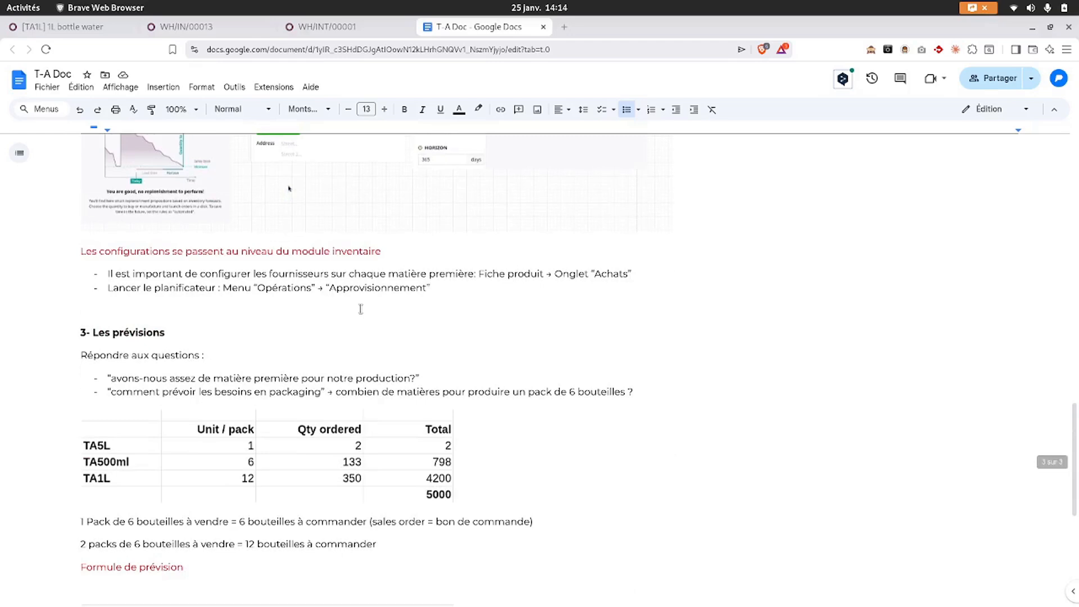
pyautogui.scroll(-2, 361, 308)
pyautogui.scroll(-1, 361, 308)
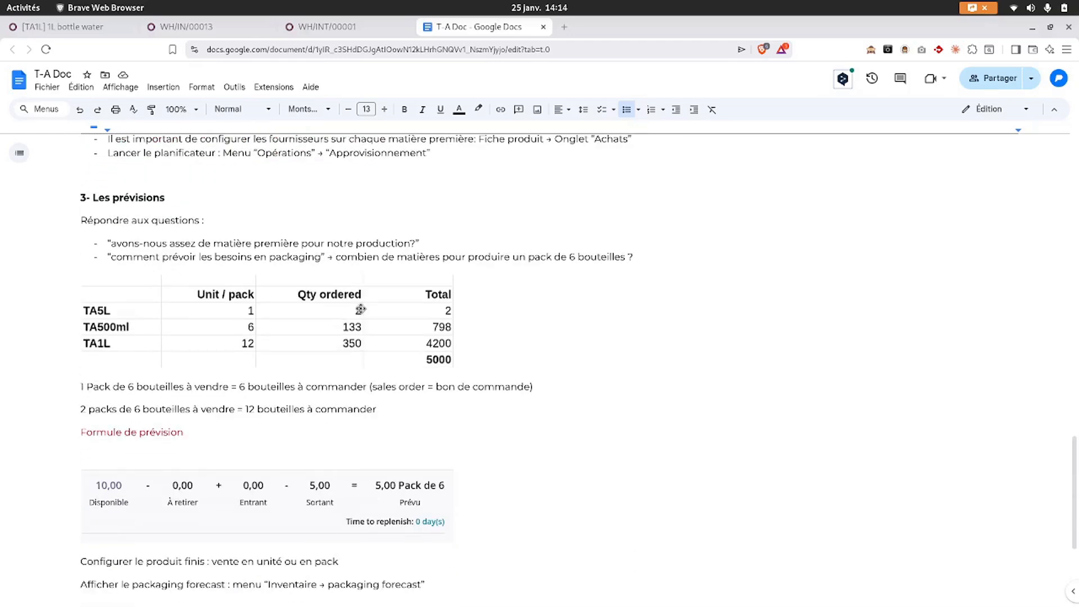
pyautogui.scroll(-3, 361, 309)
pyautogui.scroll(8, 361, 309)
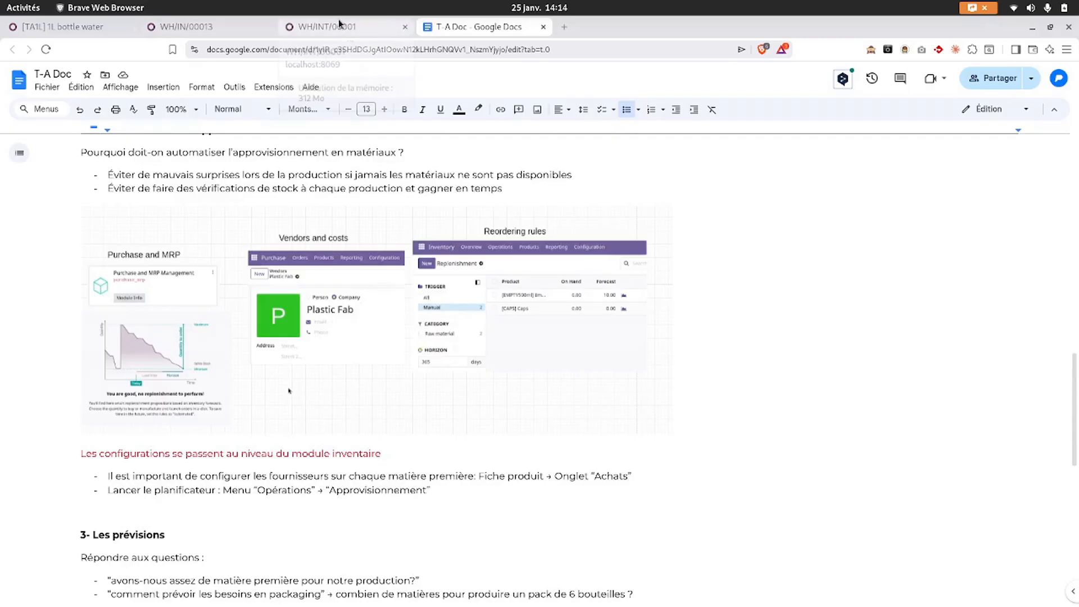
pyautogui.scroll(1, 305, 343)
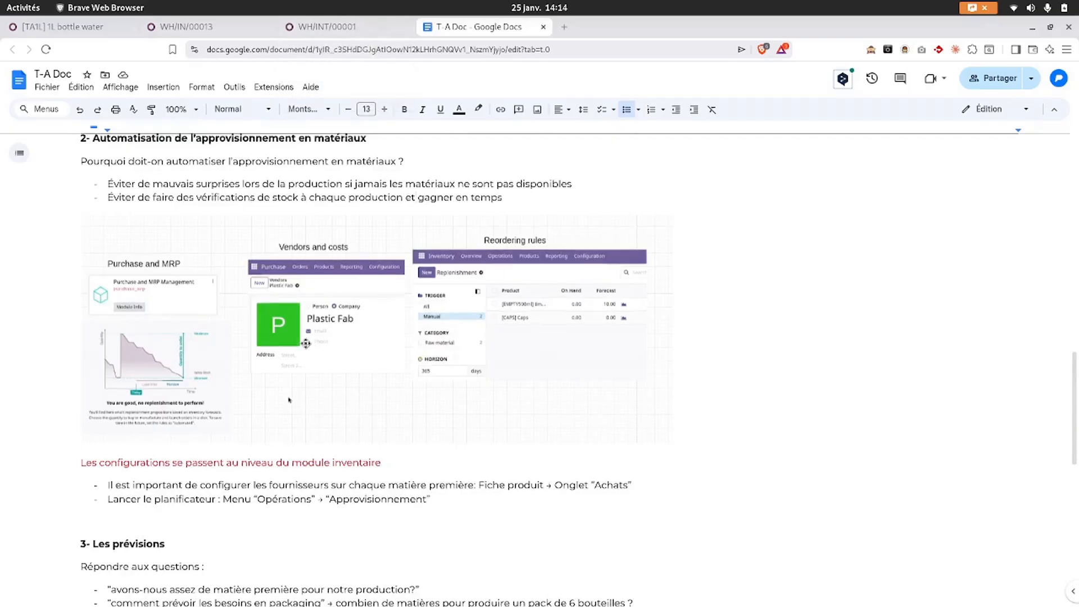
pyautogui.scroll(2, 305, 344)
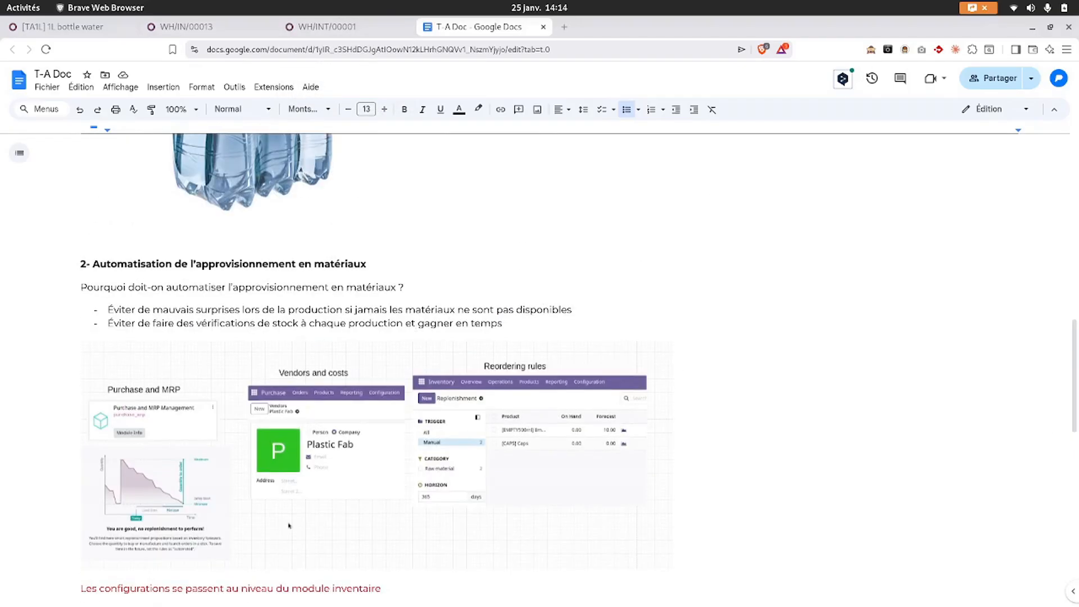